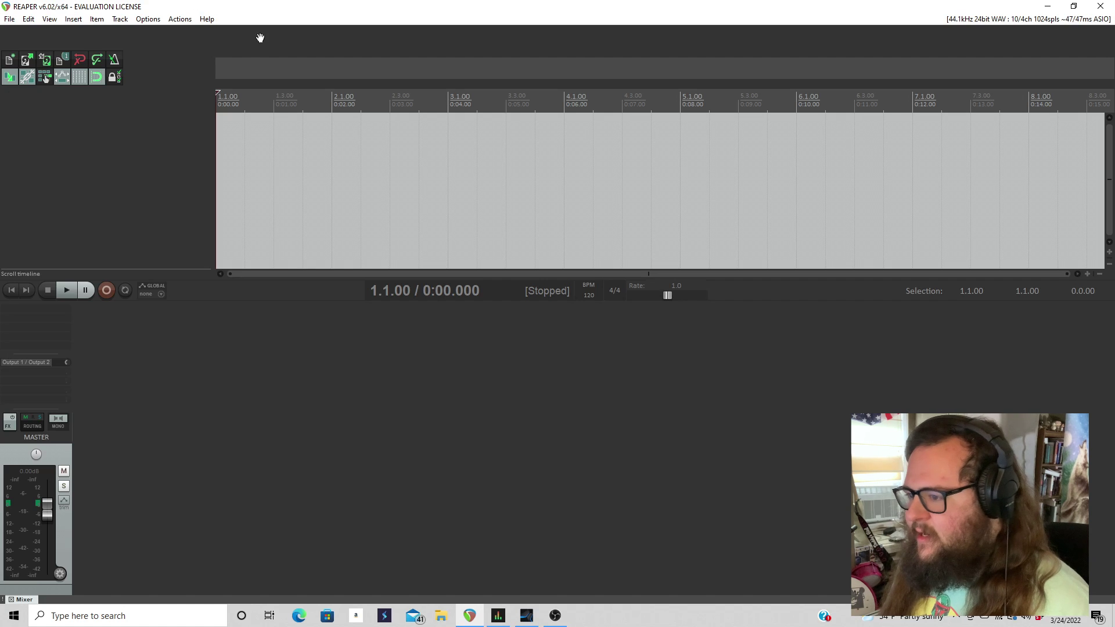
Insert Superior Drummer 3 on a new track, declining the multi-out routing prompts.
left_click(123, 19)
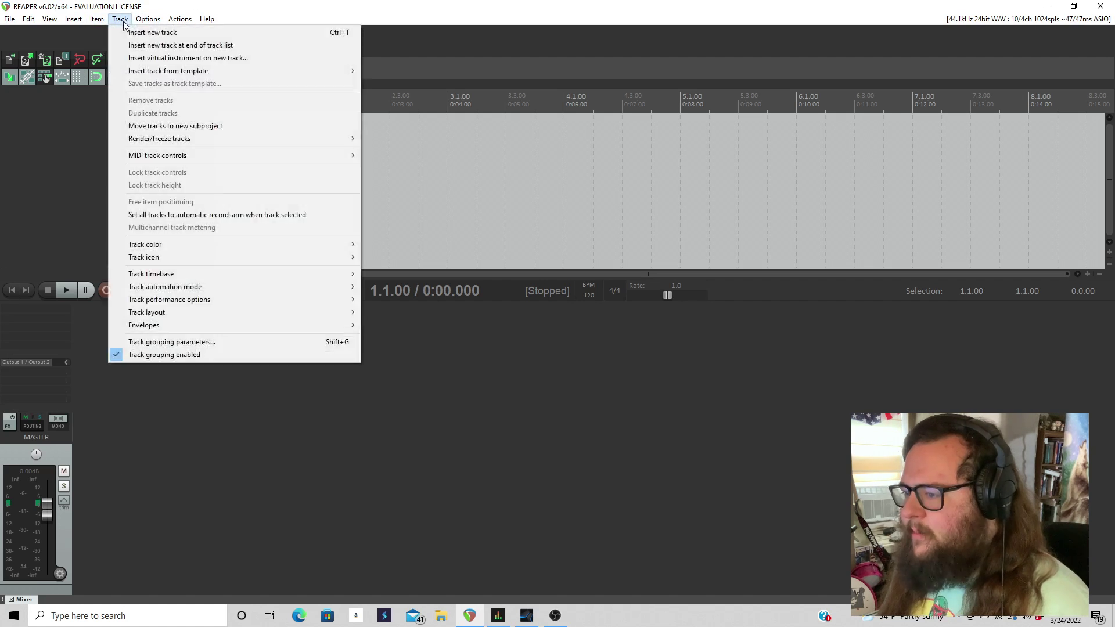
left_click(148, 60)
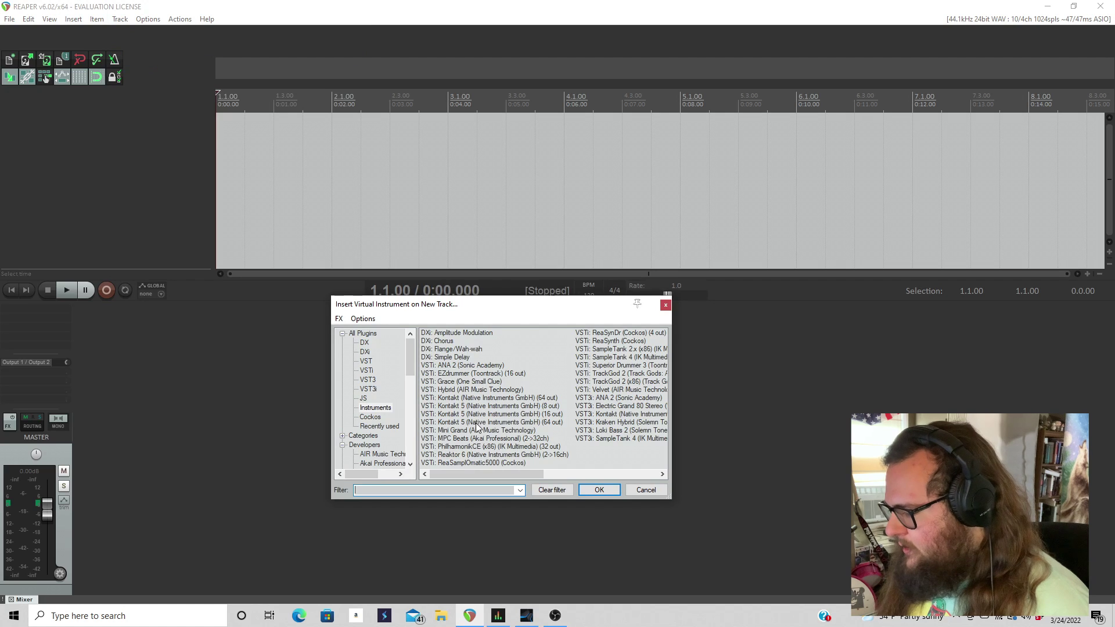
scroll(477, 424, "down", 3)
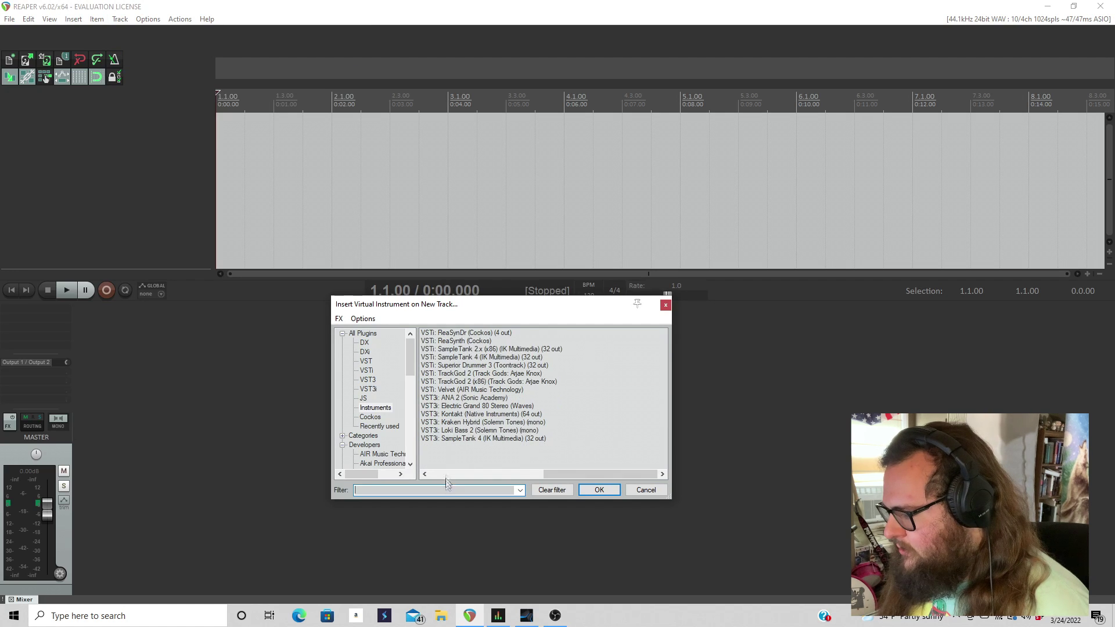
left_click(506, 366)
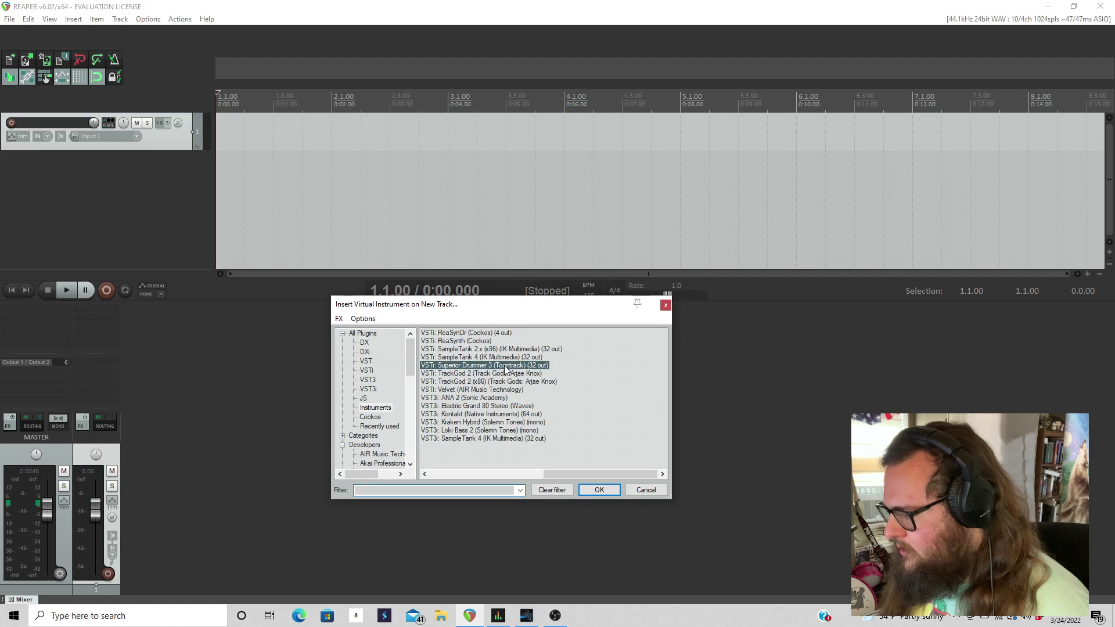
double_click(595, 492)
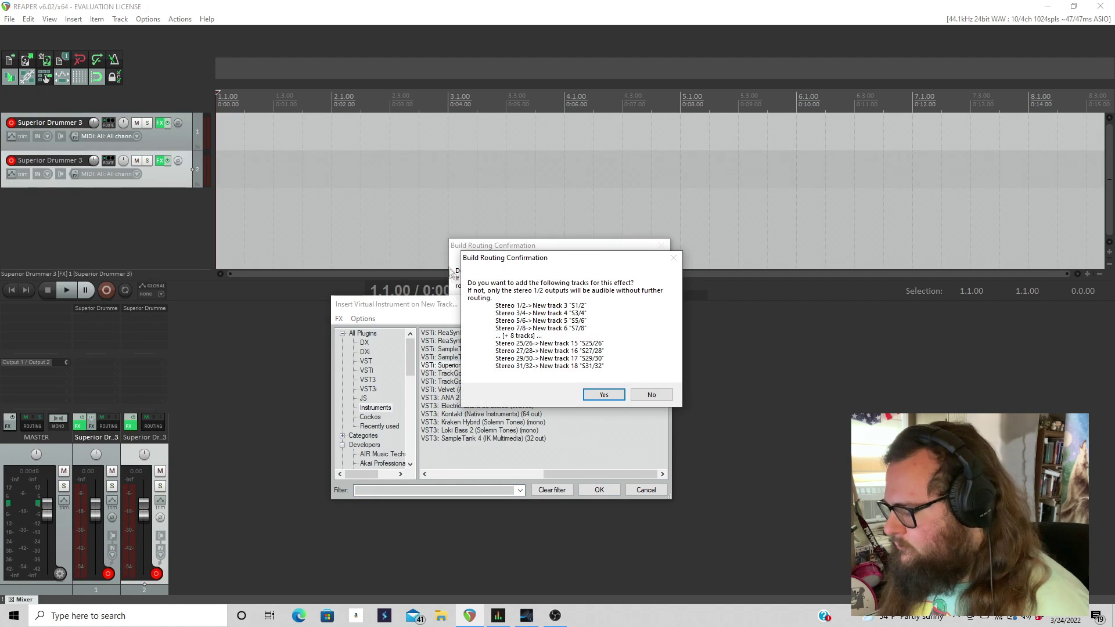
left_click(477, 247)
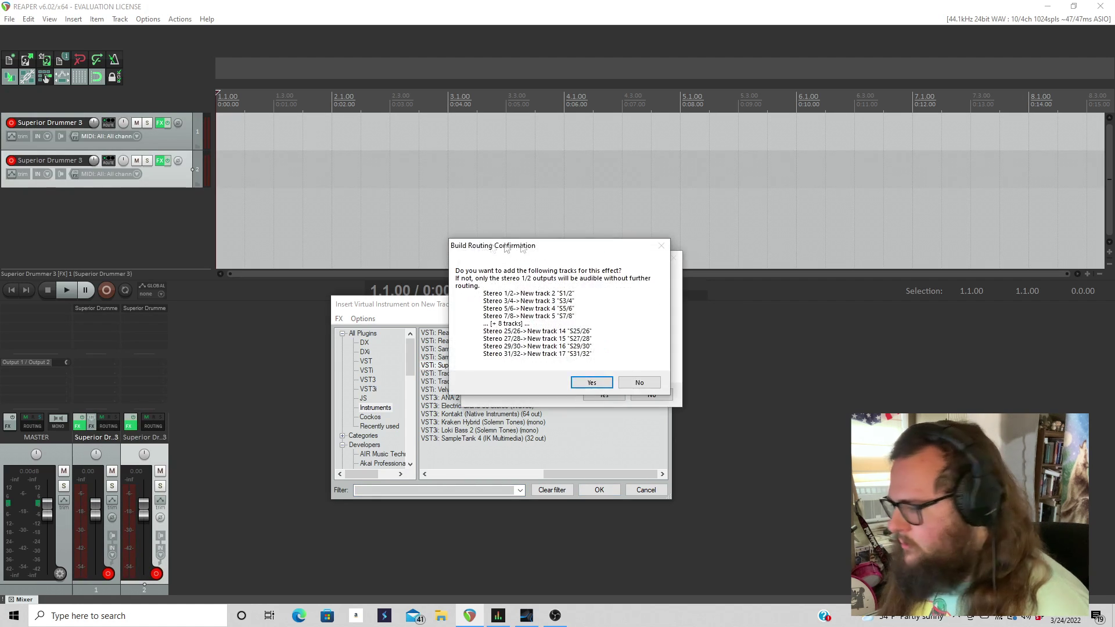
left_click(639, 382)
left_click(650, 394)
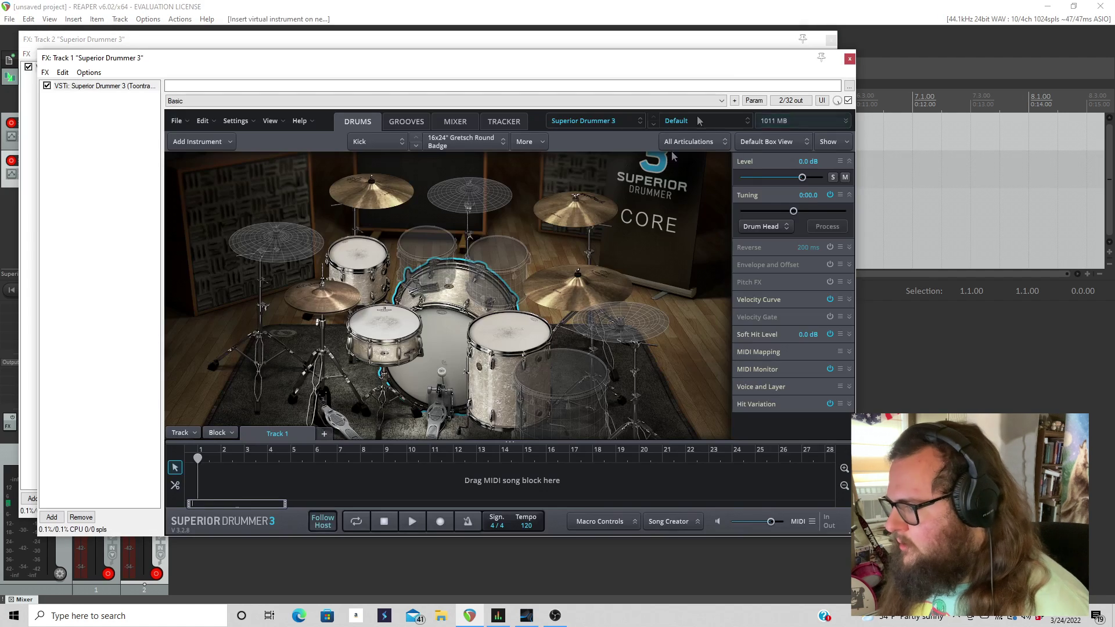
Close the plugin windows and delete both Superior Drummer 3 tracks.
left_click(850, 58)
left_click(831, 39)
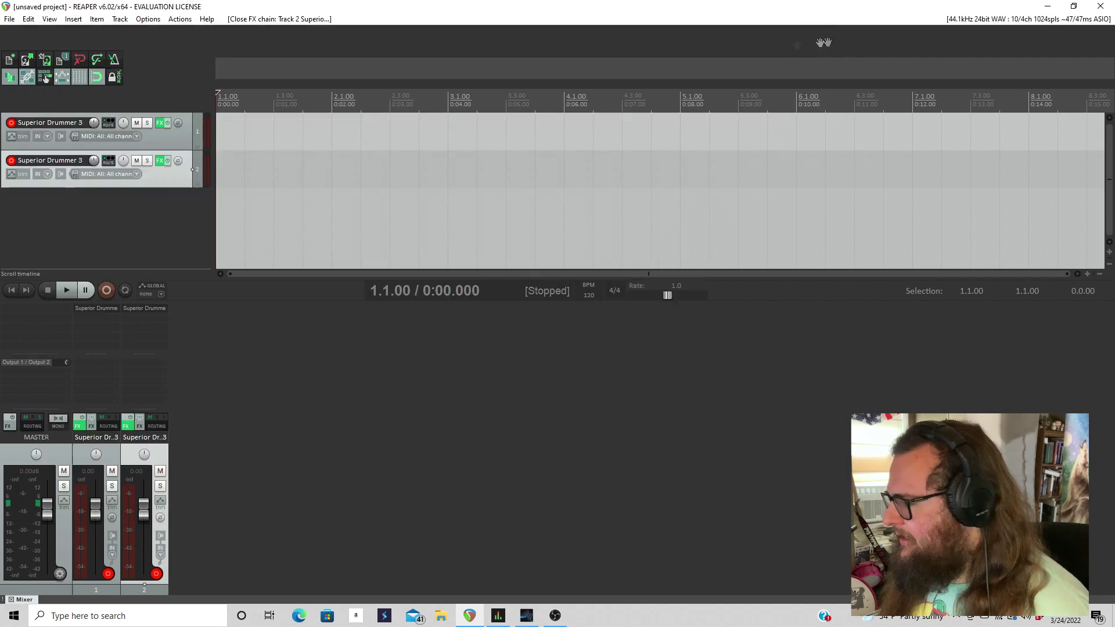
right_click(180, 141)
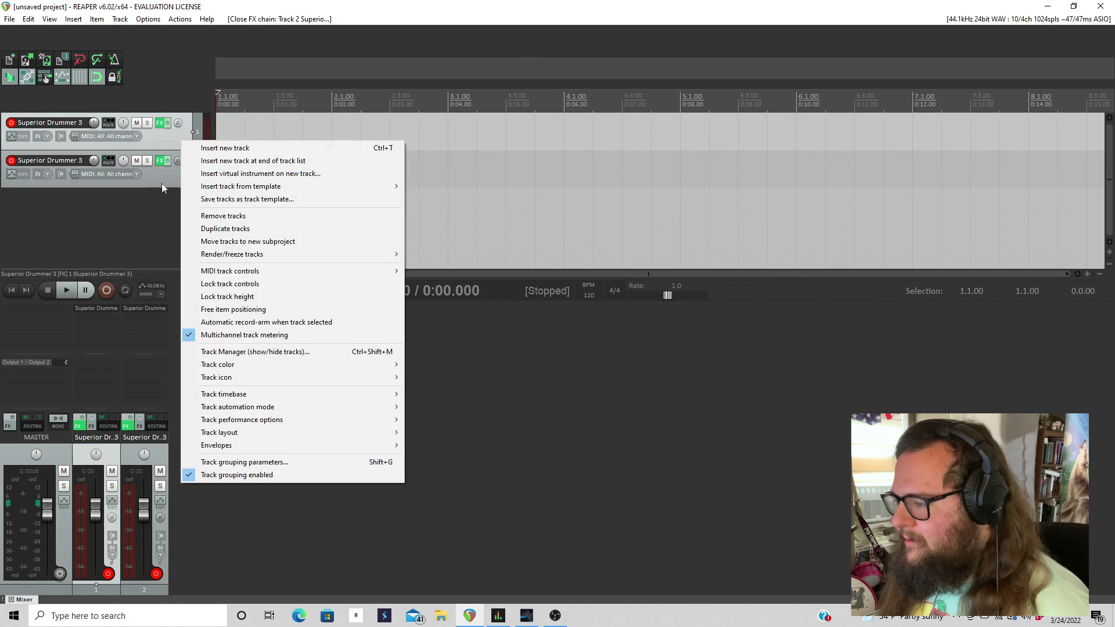
left_click(157, 144)
left_click(155, 130)
right_click(152, 142)
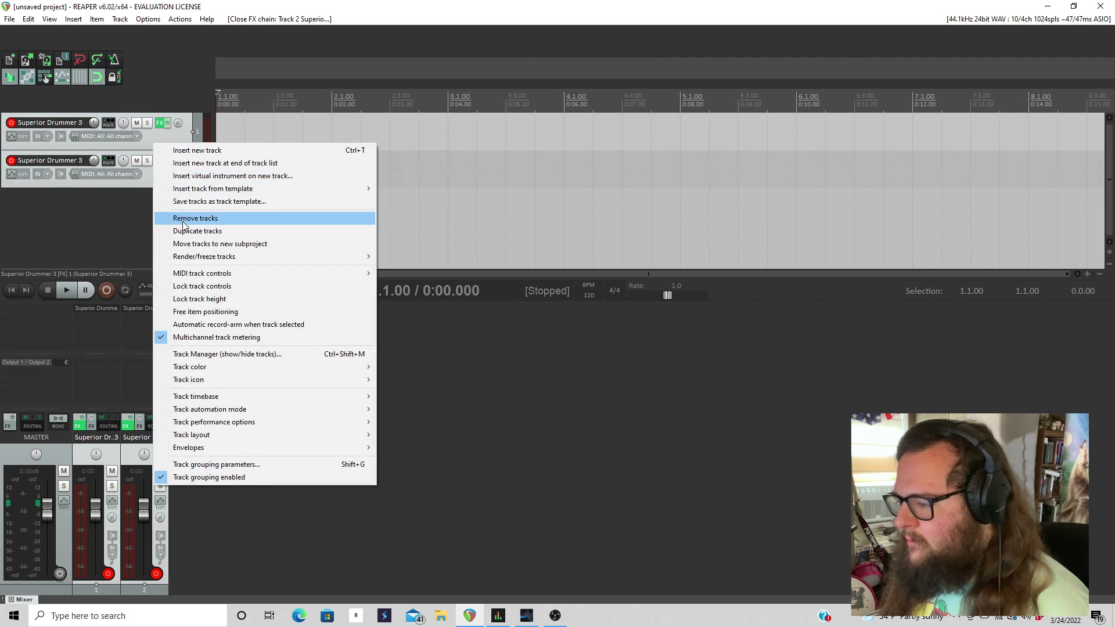
key("Escape")
key("Delete")
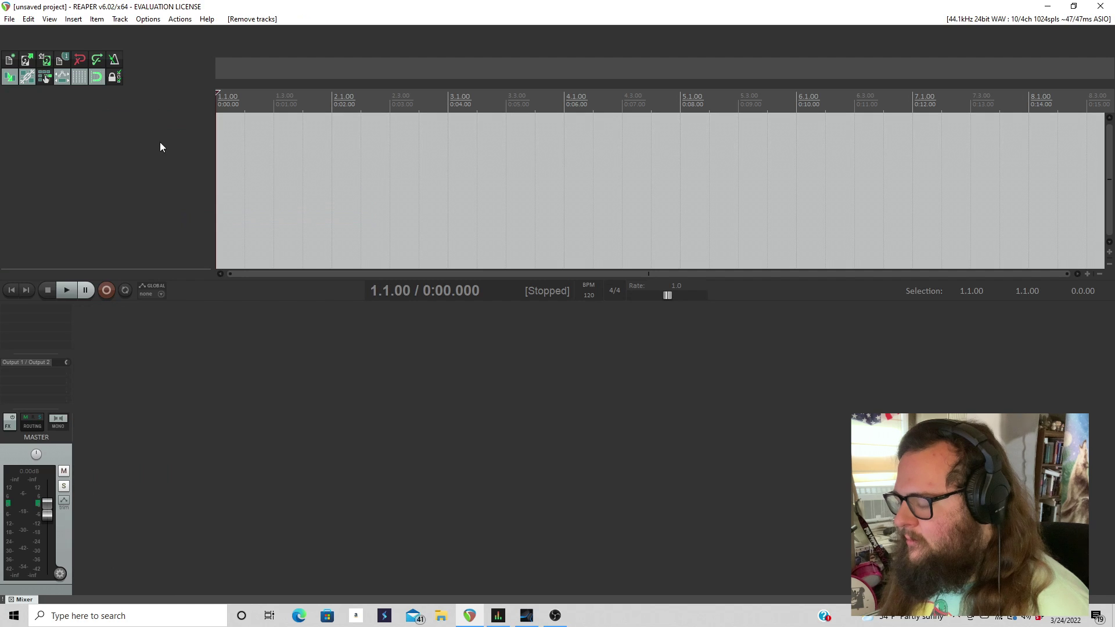
Re-insert Superior Drummer 3, accepting the routing so output tracks S1/2 through S29/30 are created.
left_click(122, 19)
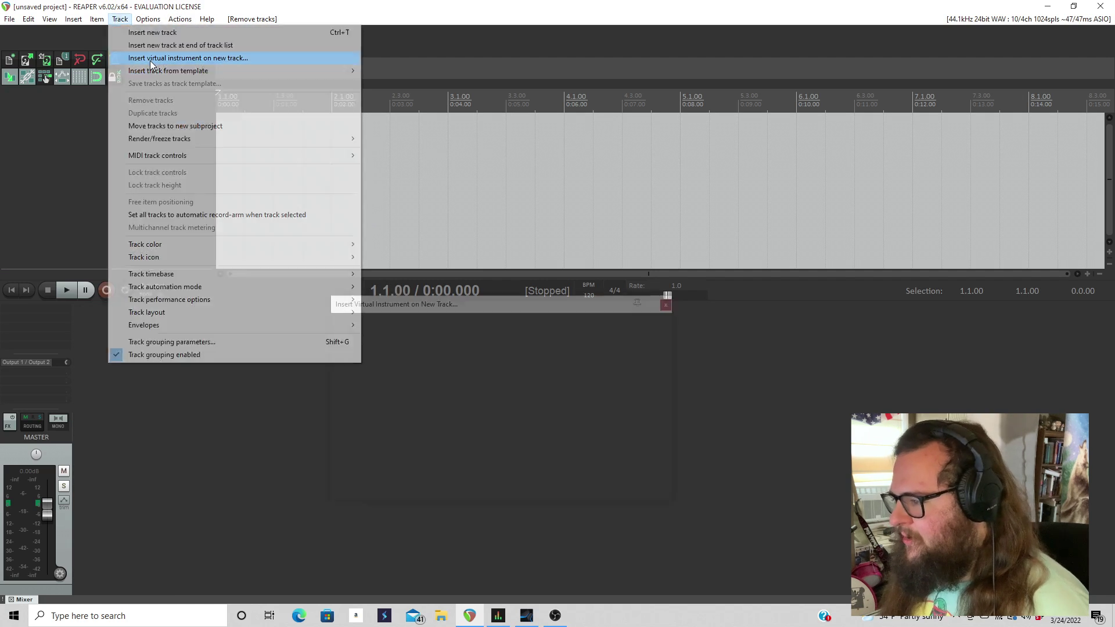
left_click(151, 59)
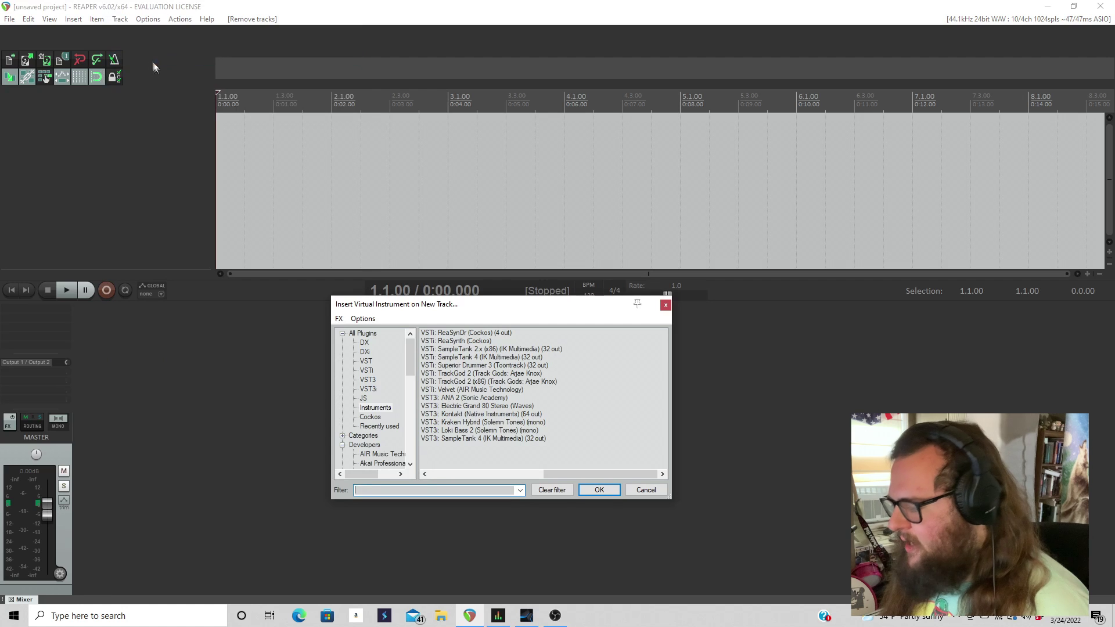
left_click(512, 366)
left_click(597, 490)
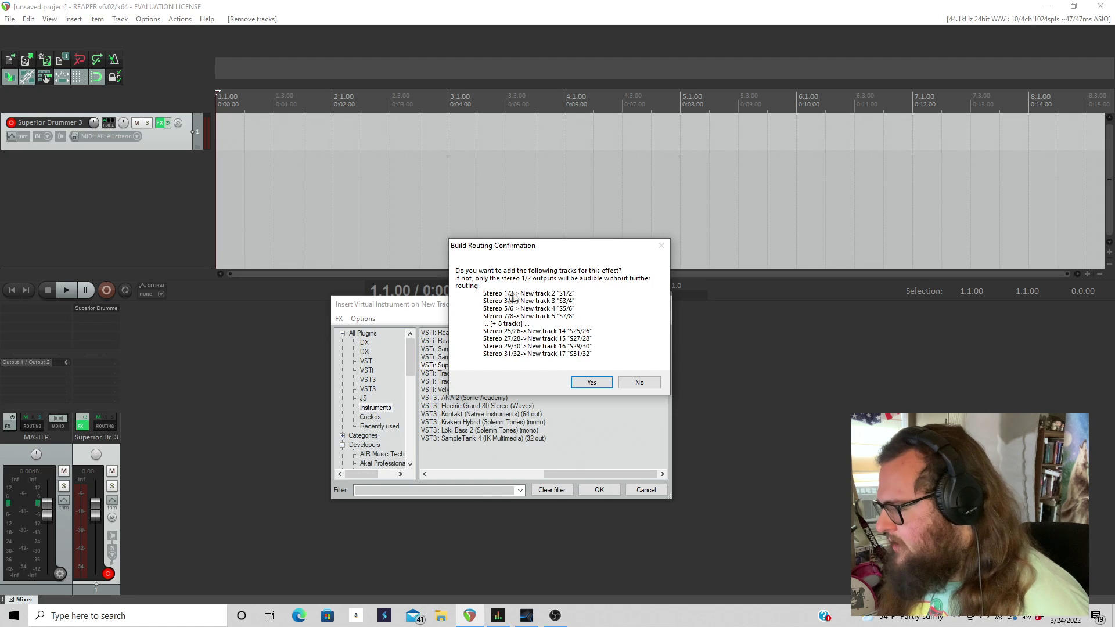
left_click(591, 383)
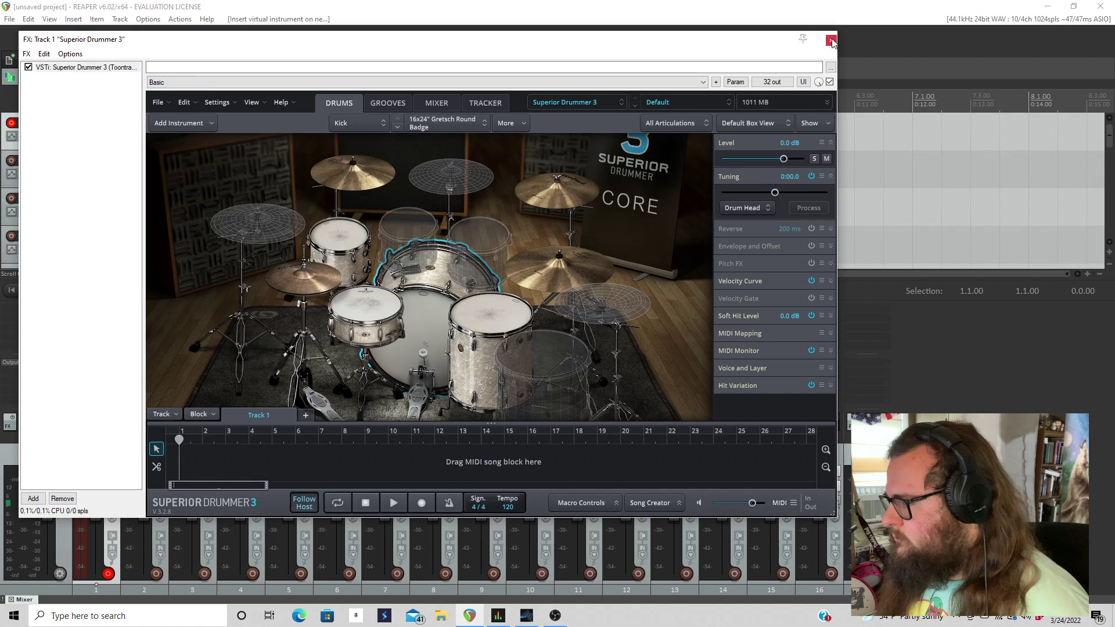
left_click(825, 33)
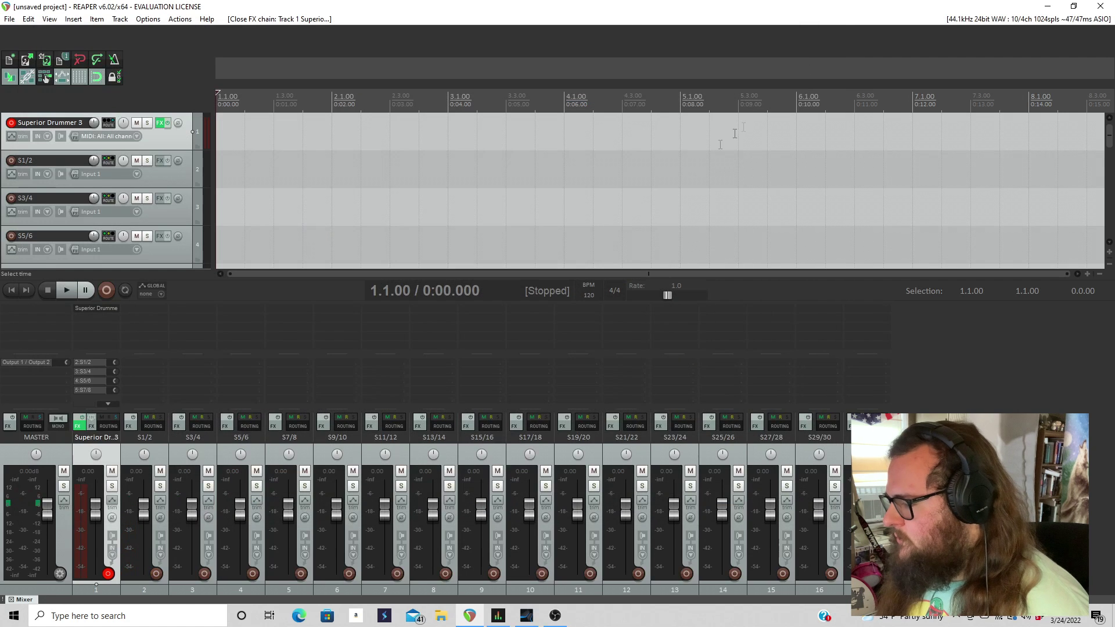
Reopen Superior Drummer 3 from track 1's FX button and move its window right, uncovering the track list.
left_click(78, 426)
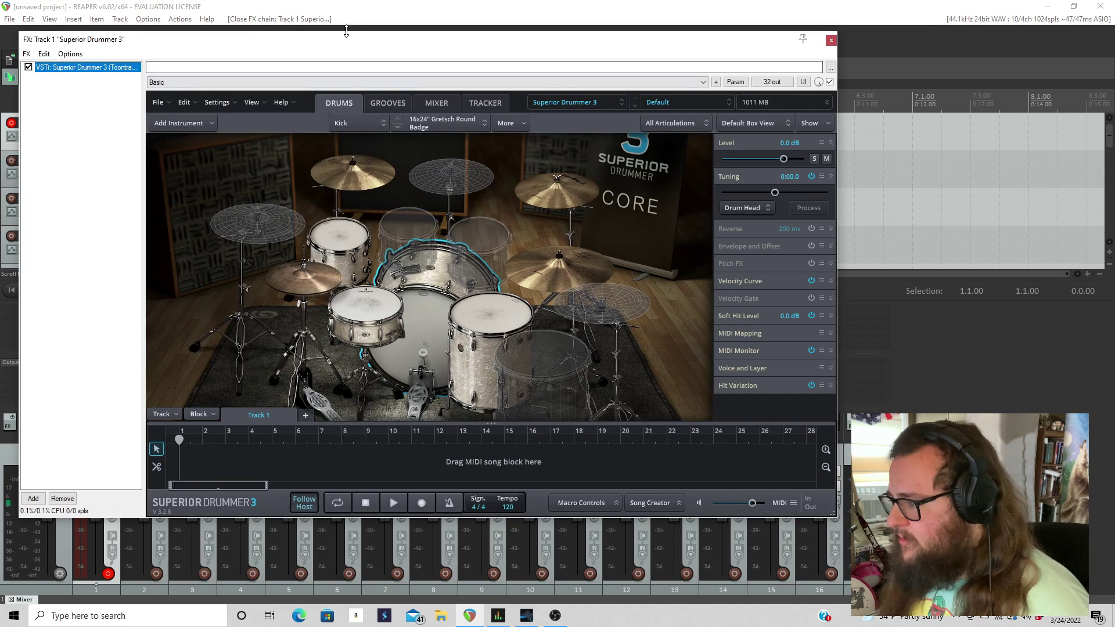
left_click_drag(323, 46, 511, 25)
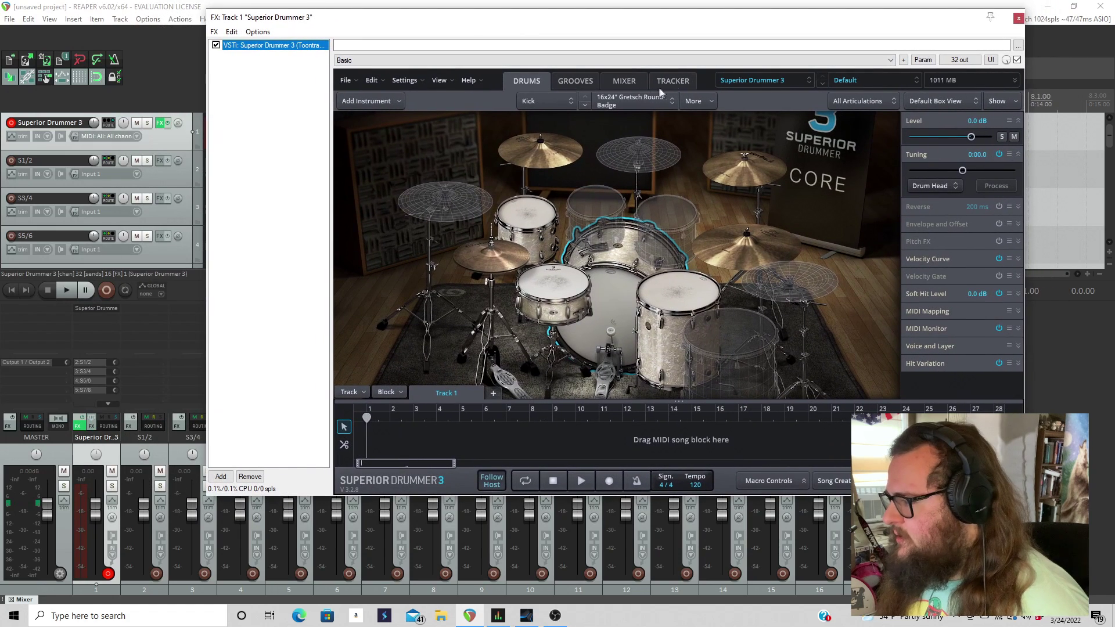
Load the Death drum library and audition the snare, rack tom, china and crash.
left_click(786, 81)
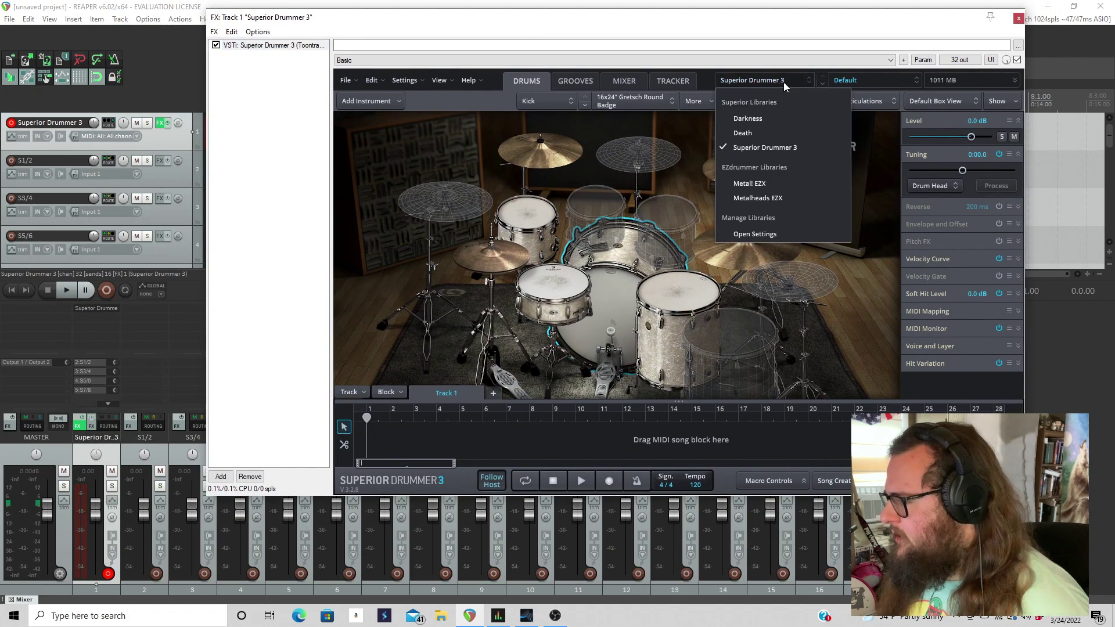
left_click(761, 136)
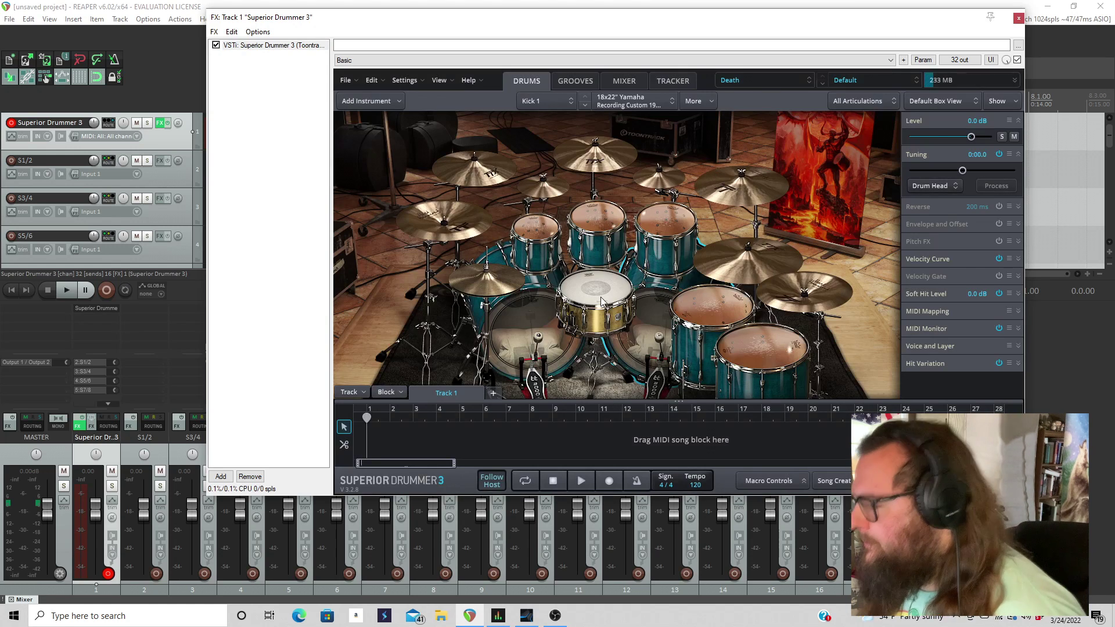
left_click(602, 293)
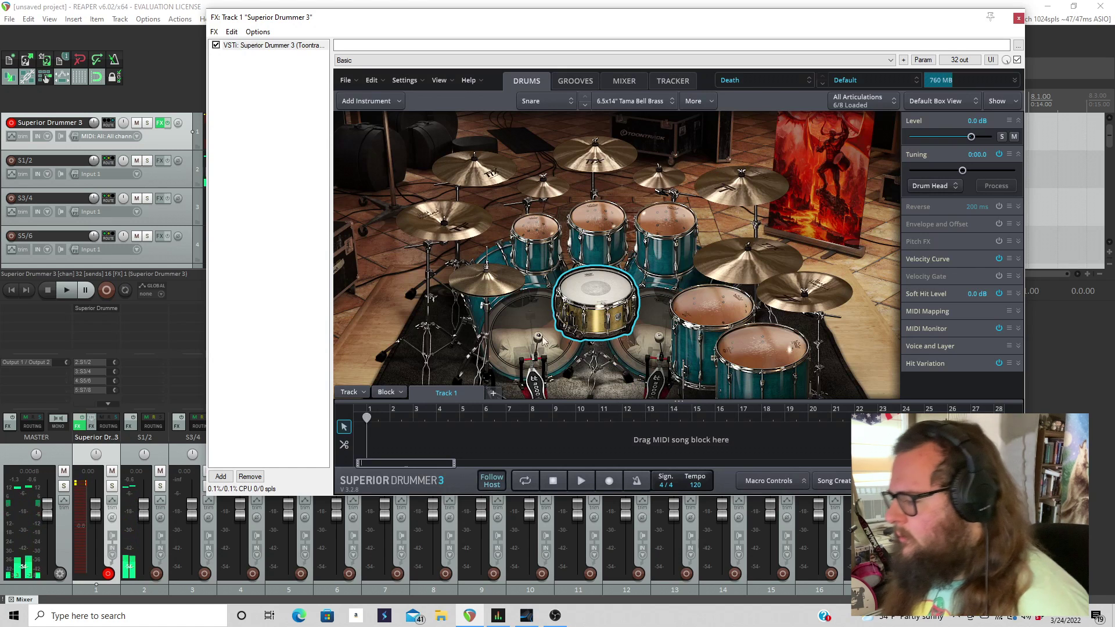
left_click(663, 311)
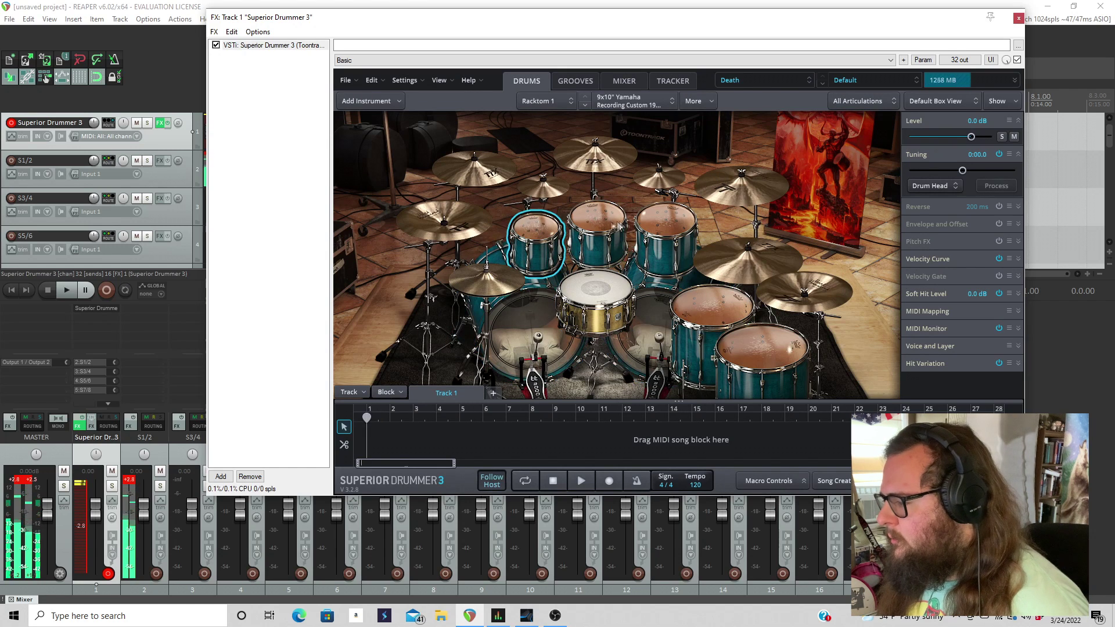
left_click(724, 330)
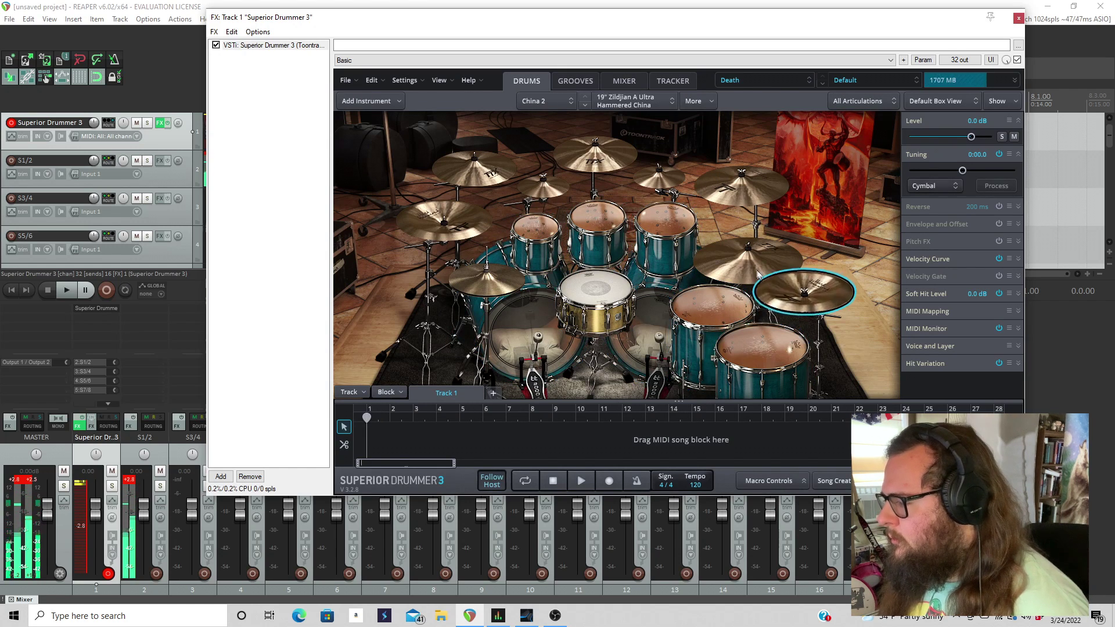
left_click(741, 185)
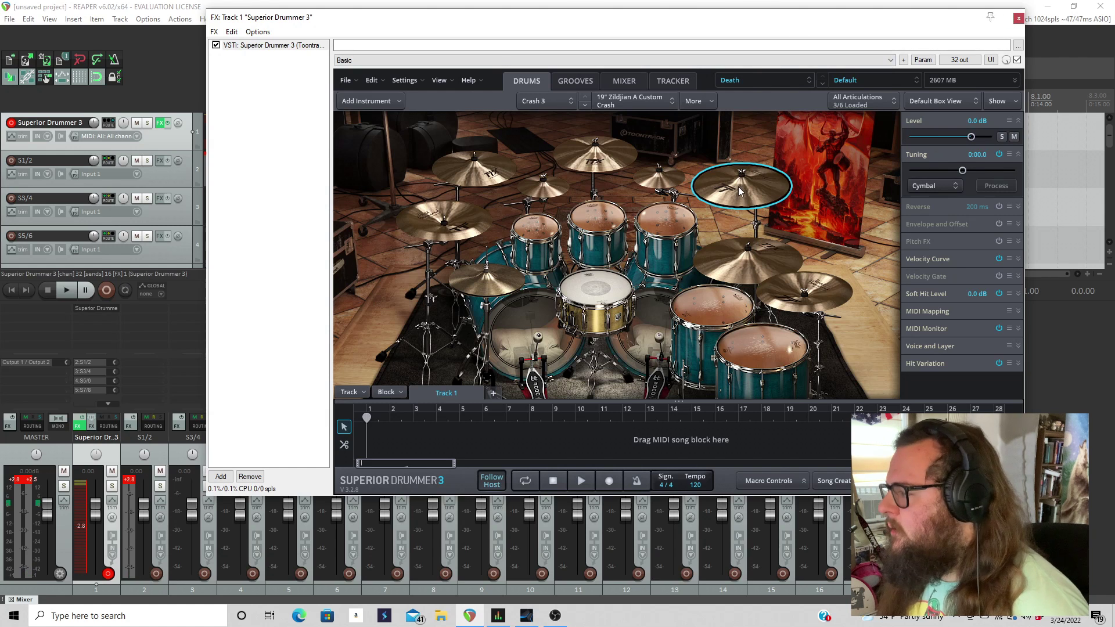
In the SD3 Mixer, select all eight kick channels, Kick R Cond through Kick L Sub.
left_click(616, 86)
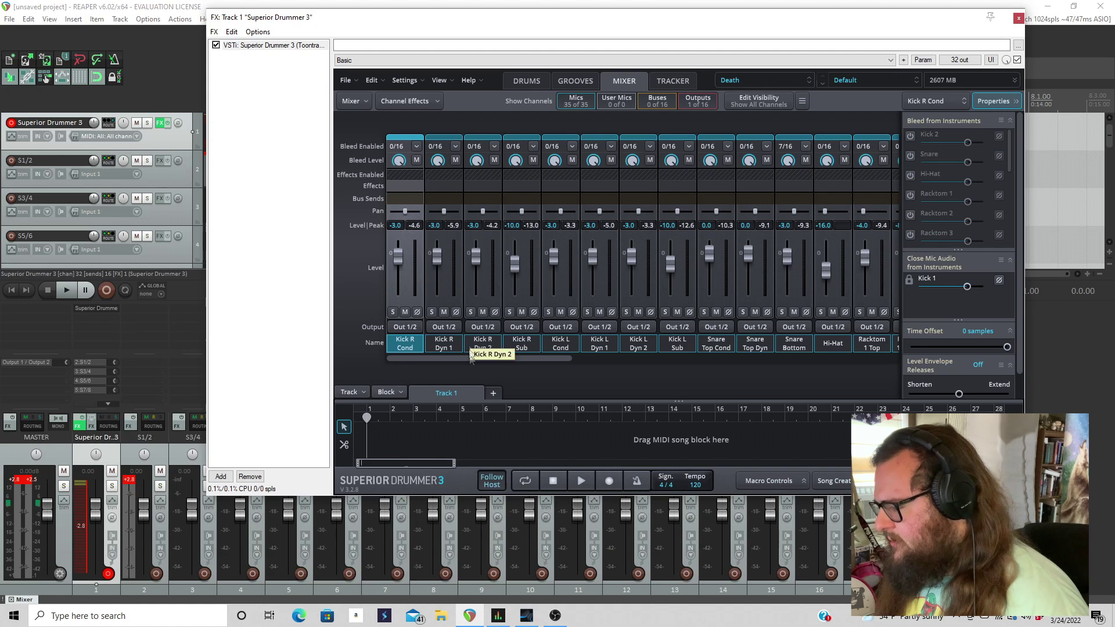
left_click_drag(471, 358, 542, 360)
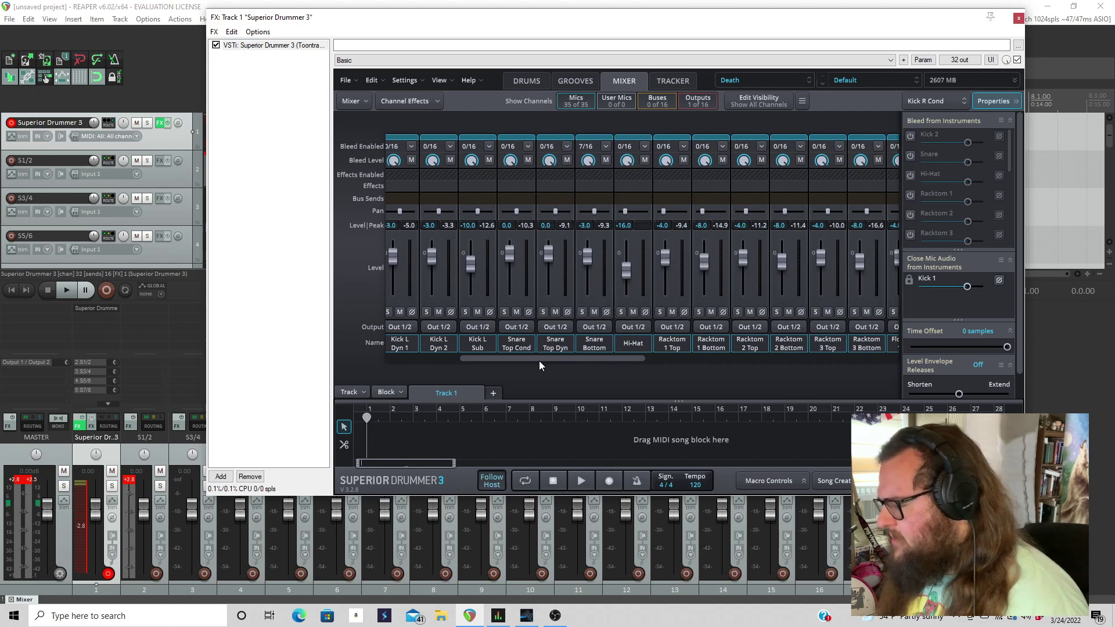
left_click_drag(539, 360, 584, 367)
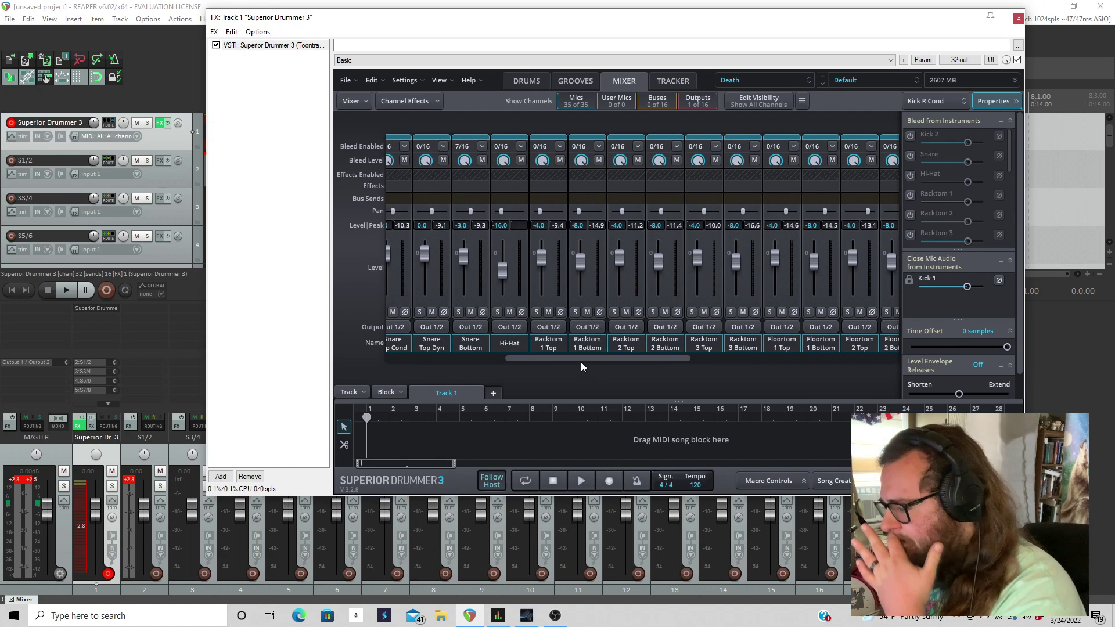
left_click_drag(588, 357, 430, 380)
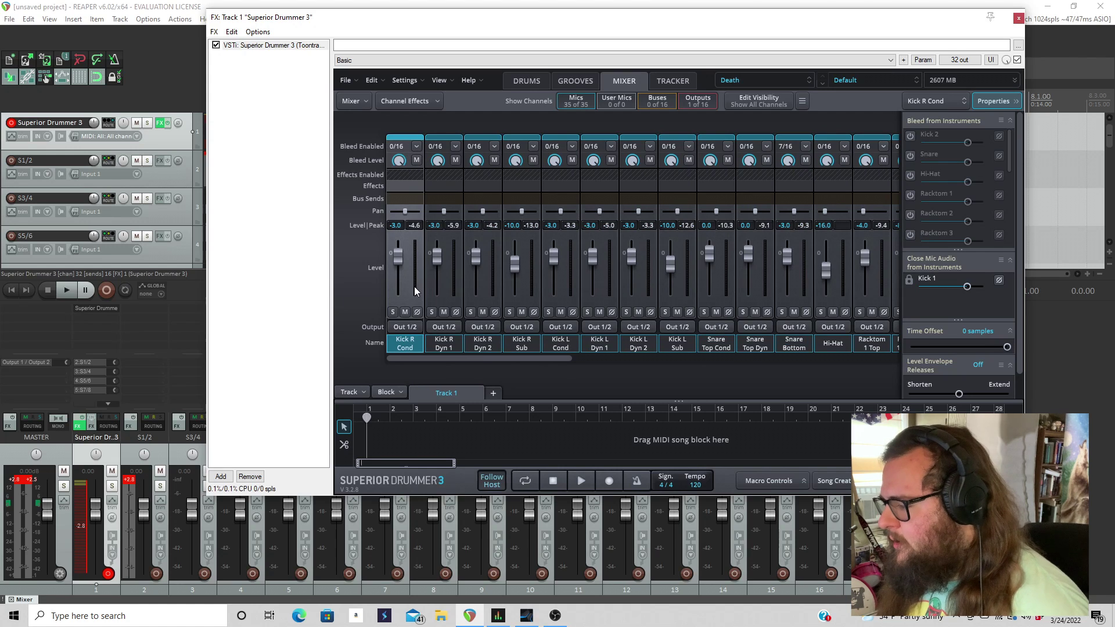
left_click(446, 303, "ctrl")
left_click(486, 298, "ctrl")
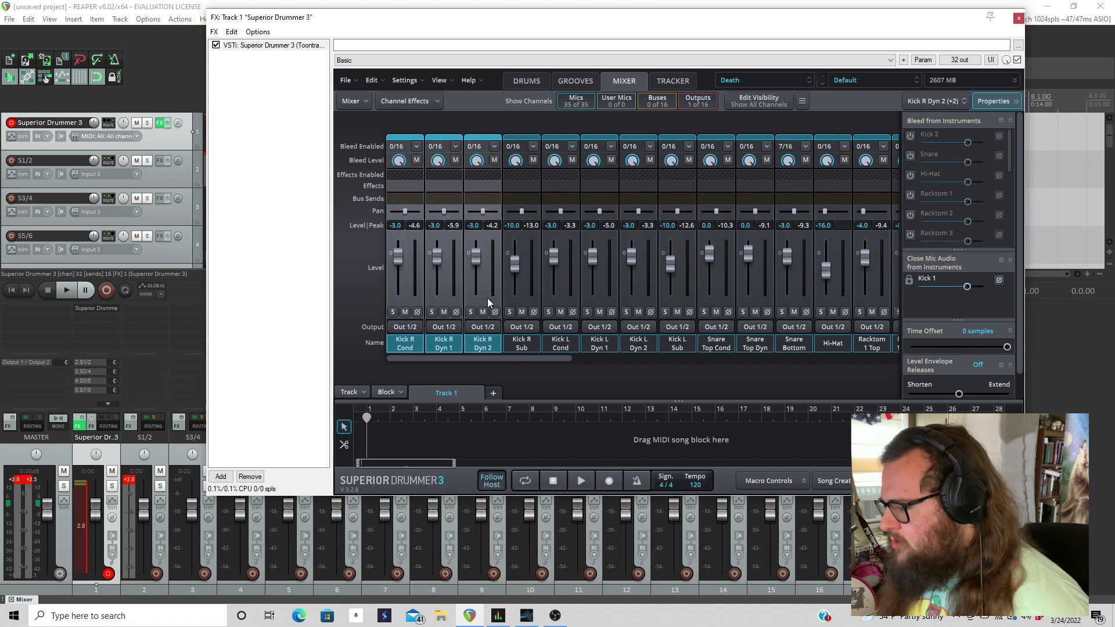
left_click(523, 299, "ctrl")
left_click(562, 300, "ctrl")
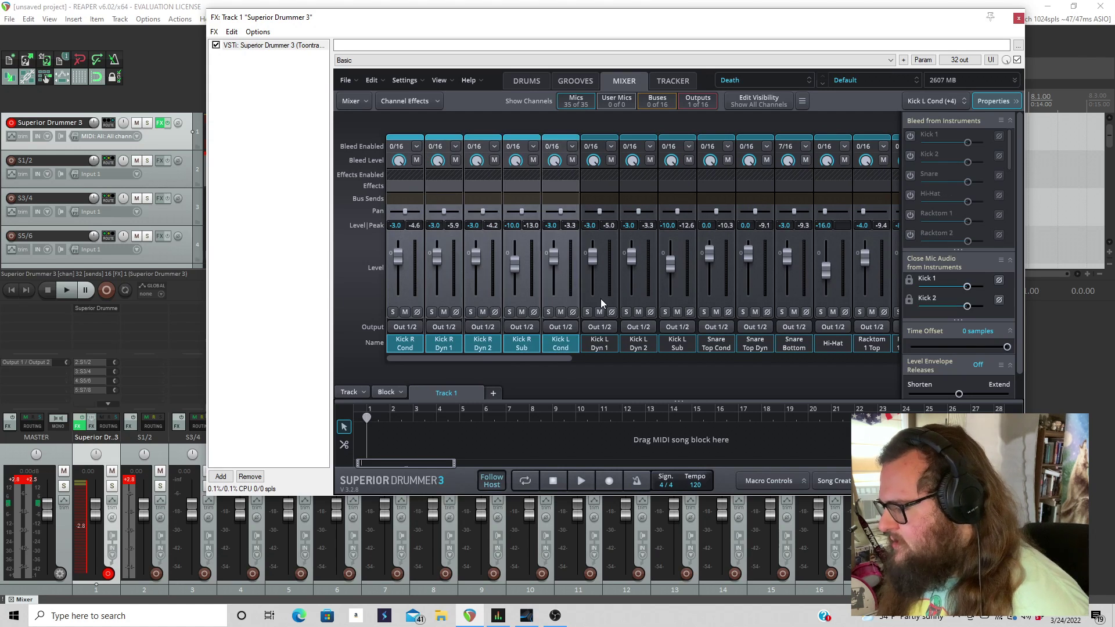
left_click(600, 298, "ctrl")
left_click(641, 298, "ctrl")
left_click(677, 298, "ctrl")
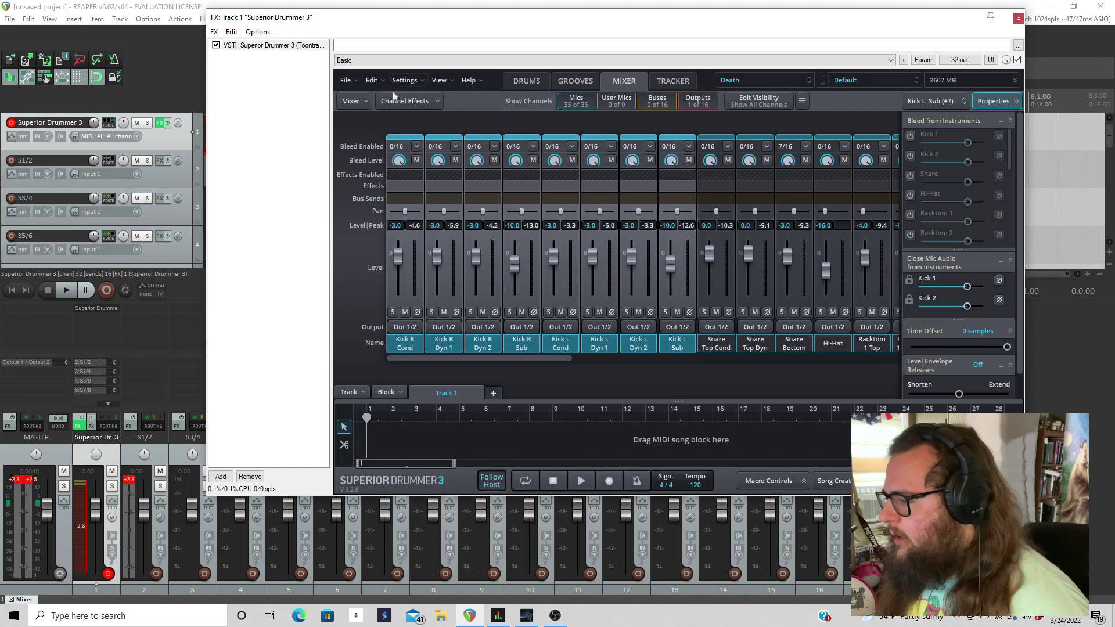
Set the selected kick channels' output to Out 1/2 and select the S1/2 track.
left_click(406, 330)
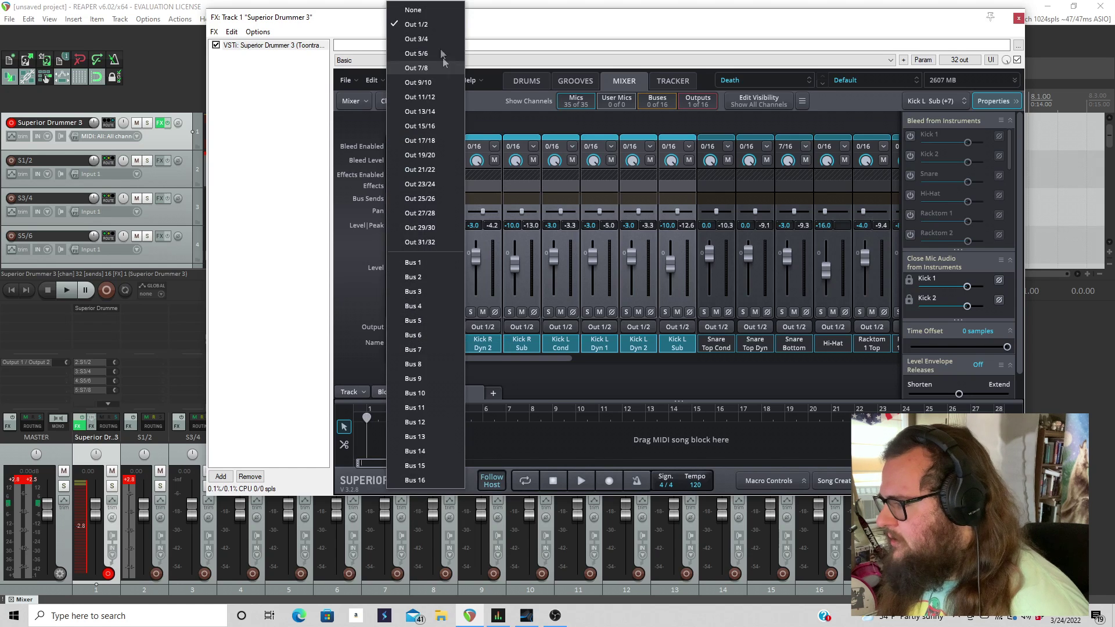
left_click(435, 31)
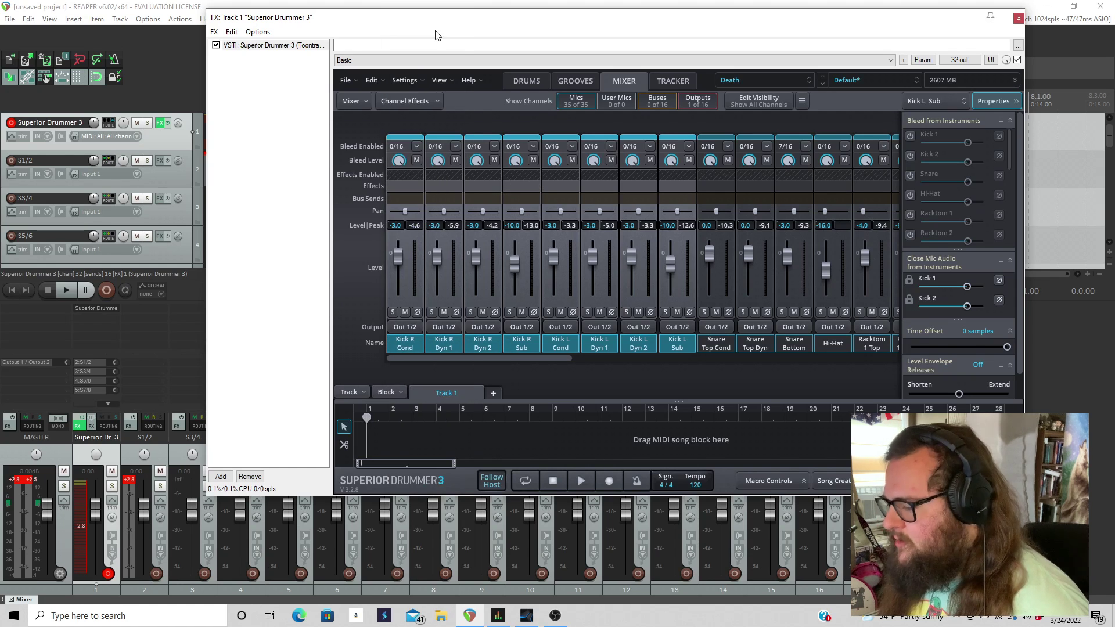
left_click(144, 594)
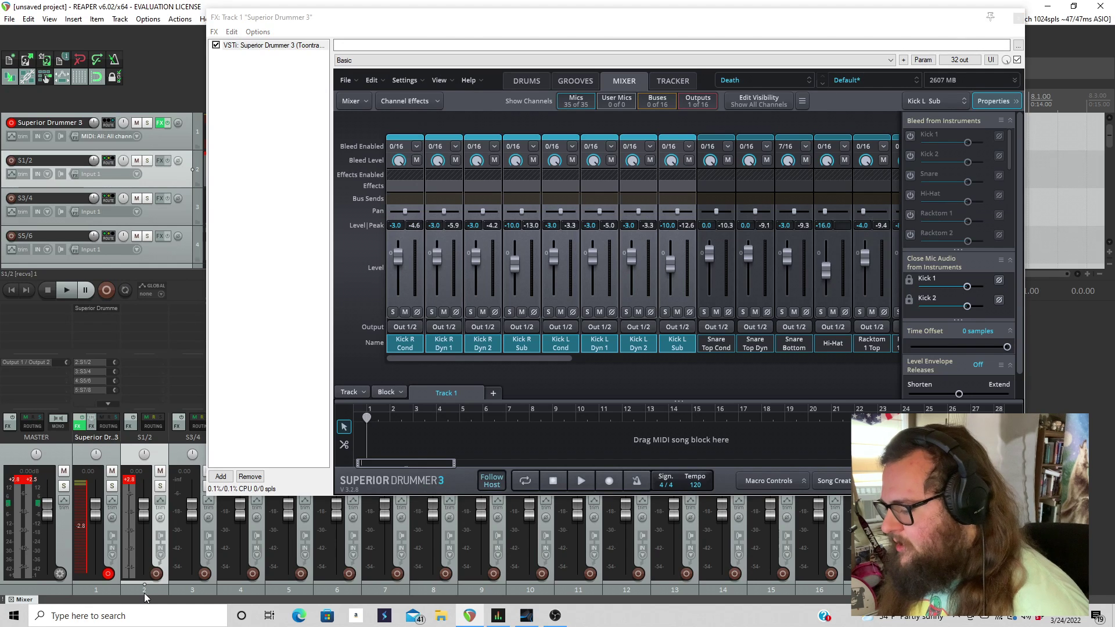
Rename REAPER track S1/2 to Kick Sum.
double_click(46, 161)
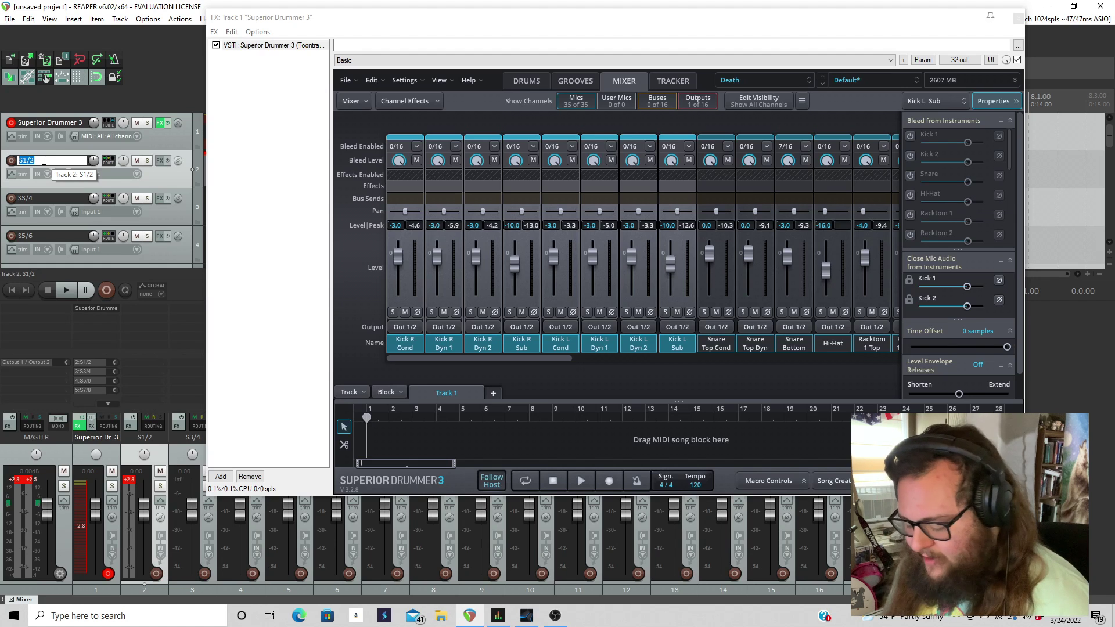
type("Kick Sum")
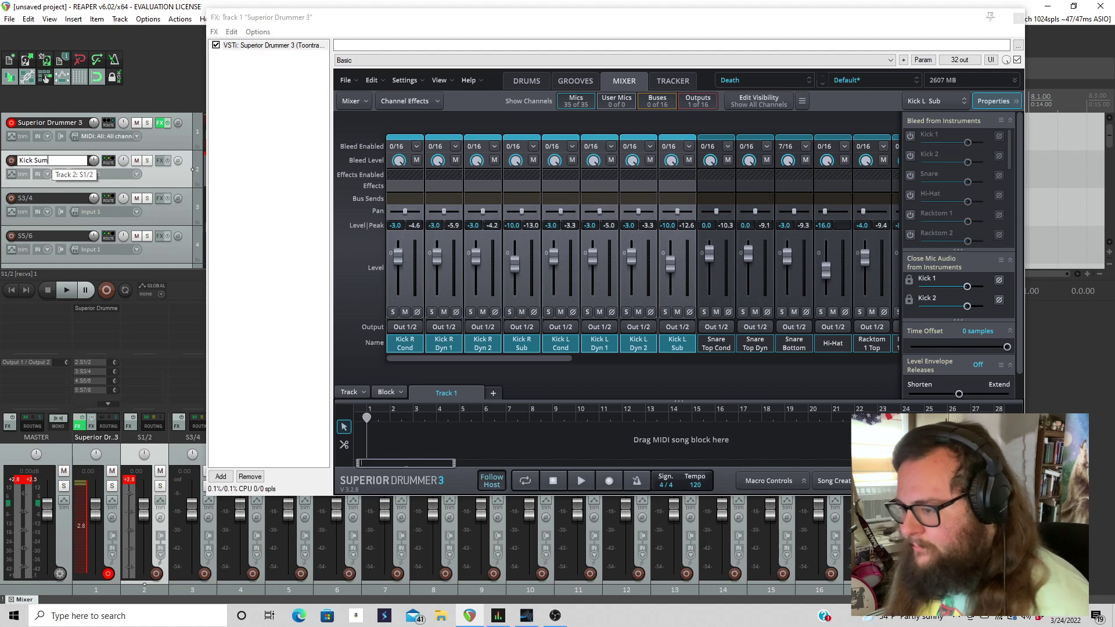
key("Return")
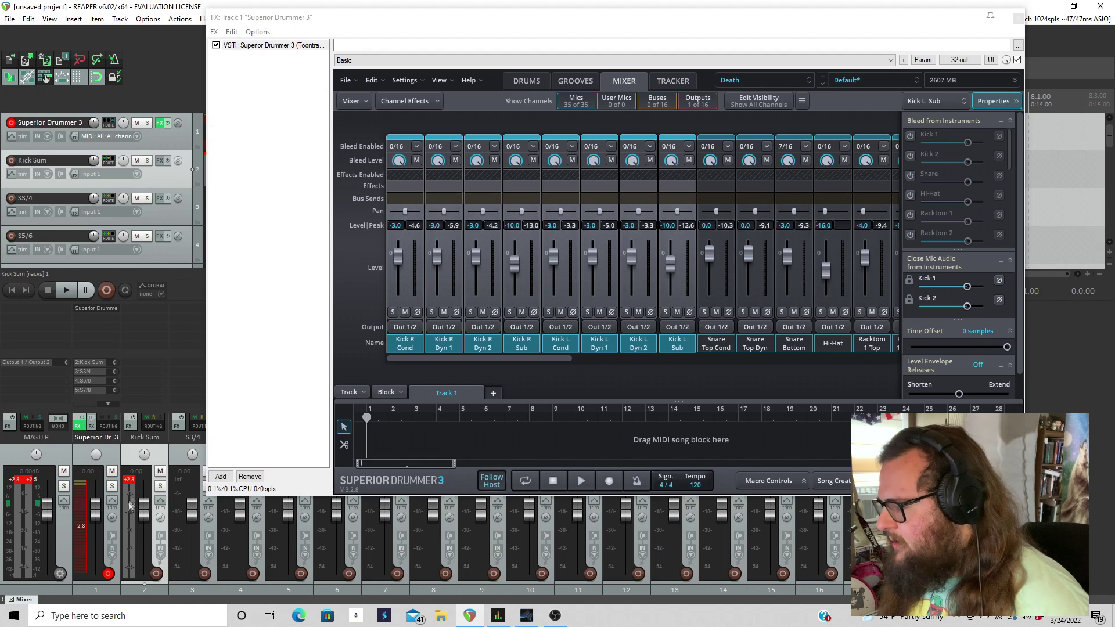
Send Snare Top Cond, Snare Top Dyn and Snare Bottom to Out 3/4.
left_click_drag(500, 17, 581, 19)
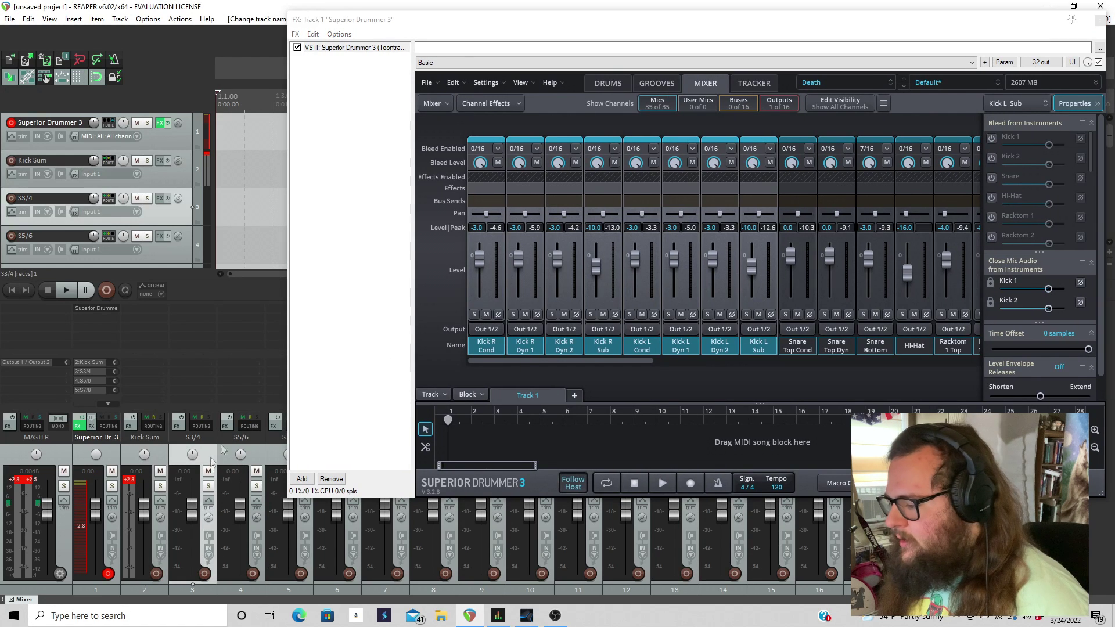
left_click(213, 465)
left_click(798, 302)
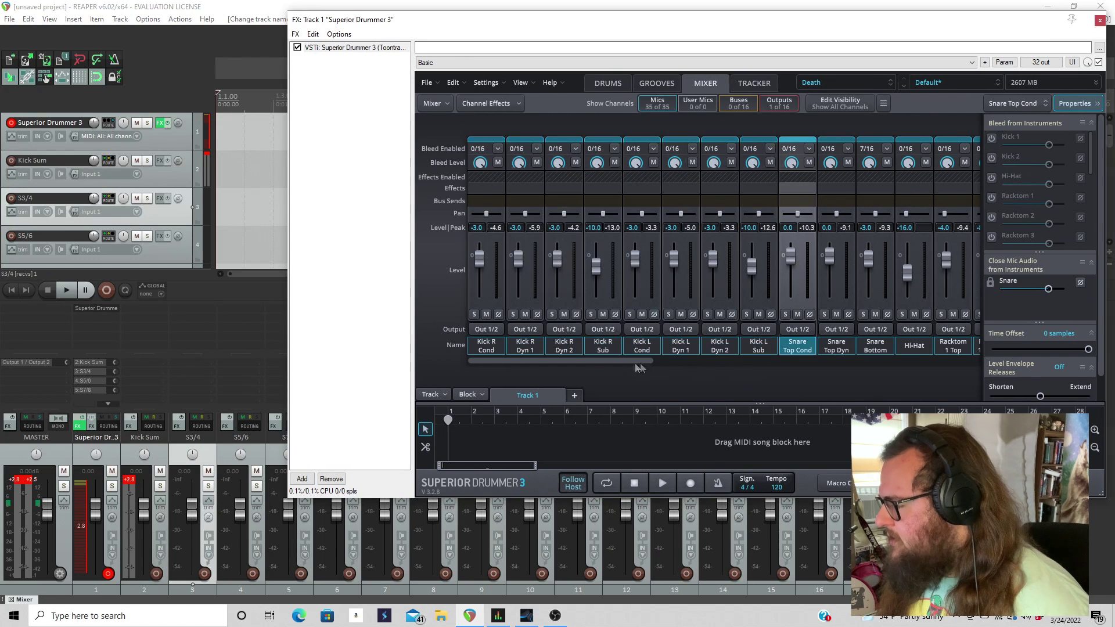
left_click_drag(593, 364, 656, 361)
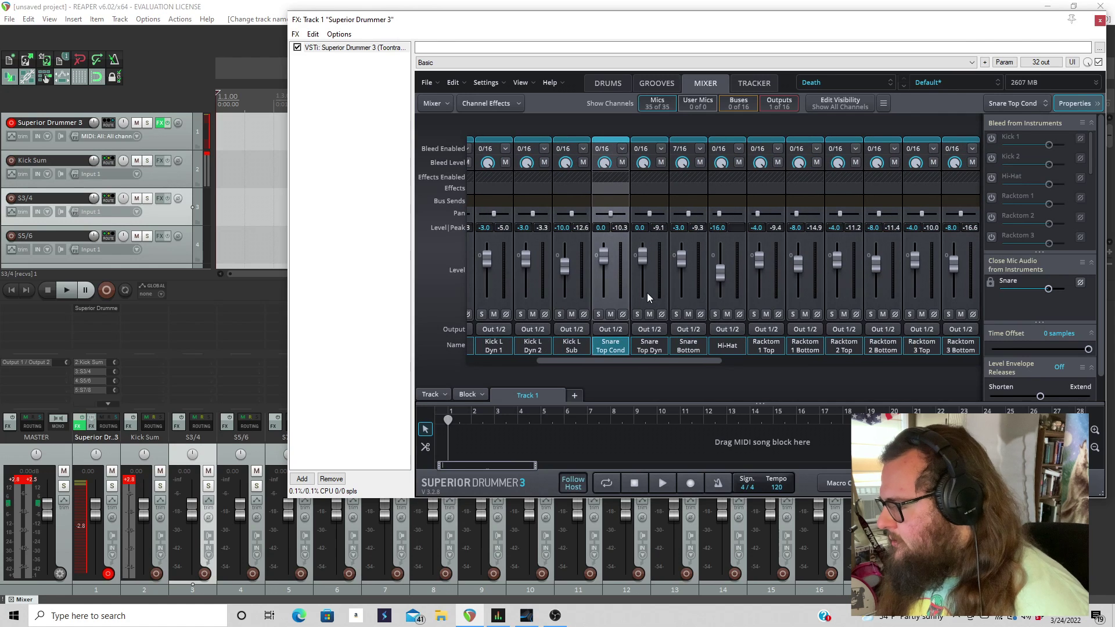
left_click(650, 302, "ctrl")
left_click(691, 303, "ctrl")
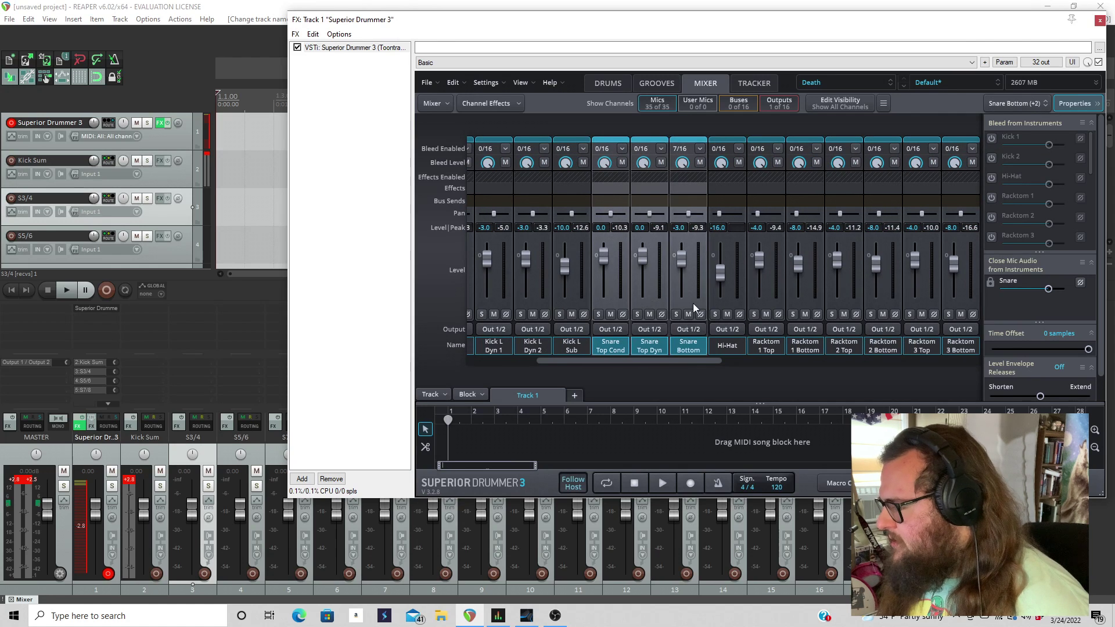
left_click(690, 329)
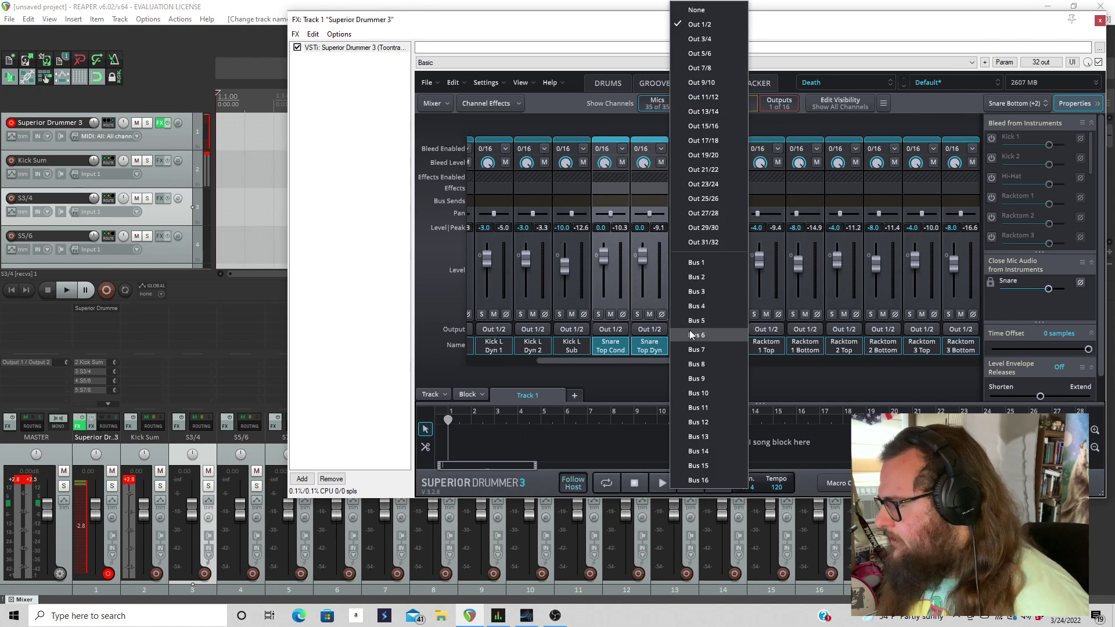
left_click(697, 40)
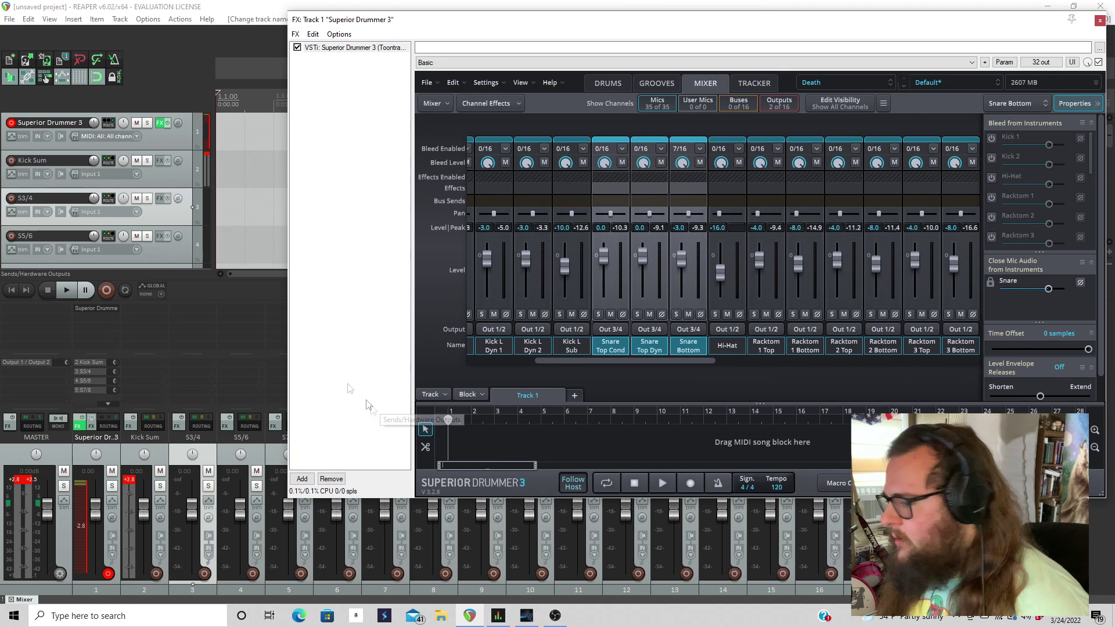
Rename the S3/4 track to Snare Sum.
double_click(27, 199)
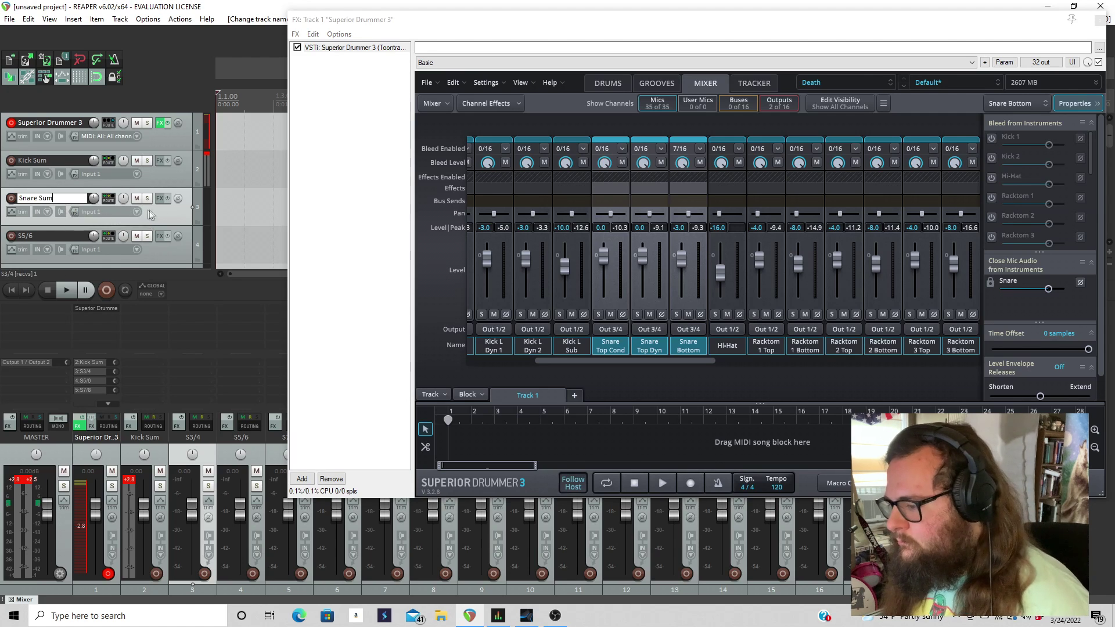
key("Return")
left_click(177, 250)
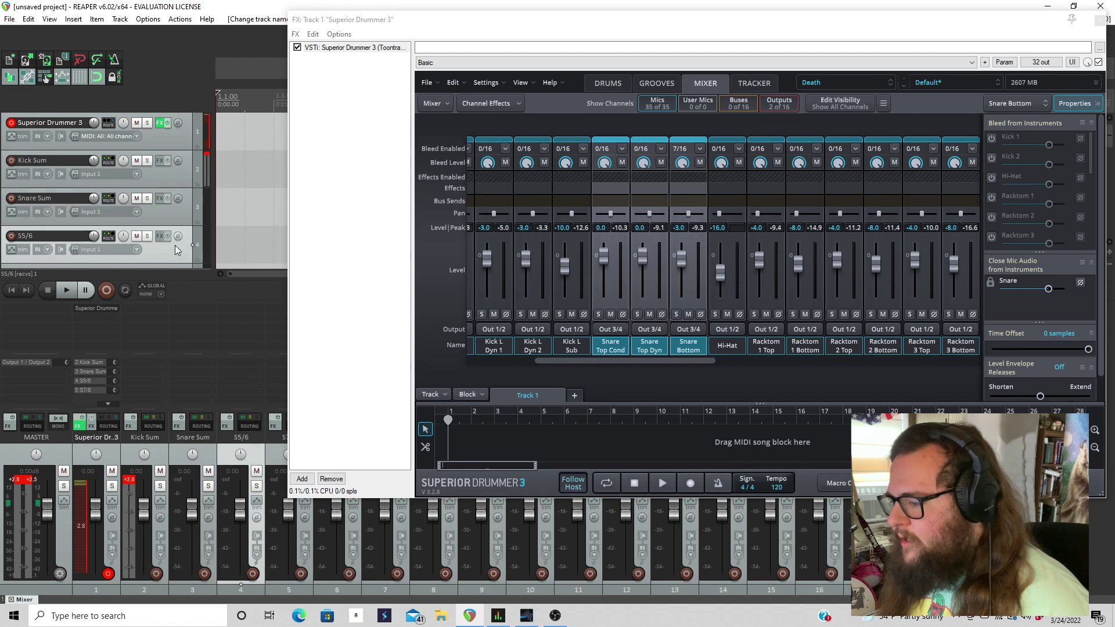
Route Racktom 1 Top and Racktom 1 Bottom to Out 5/6.
left_click_drag(682, 363, 717, 365)
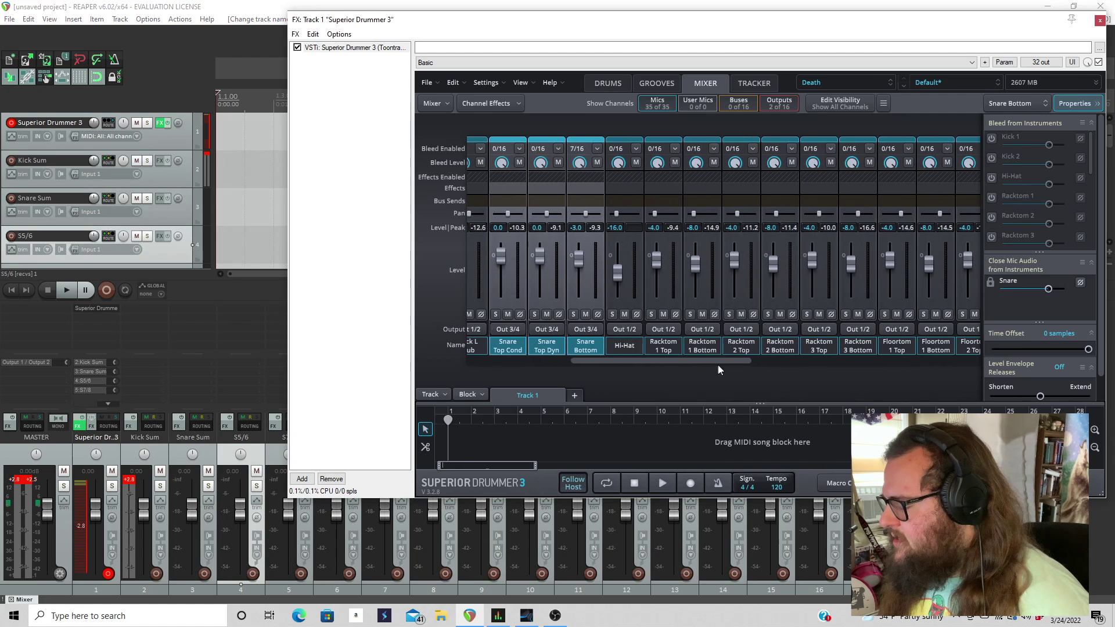
left_click_drag(612, 363, 645, 368)
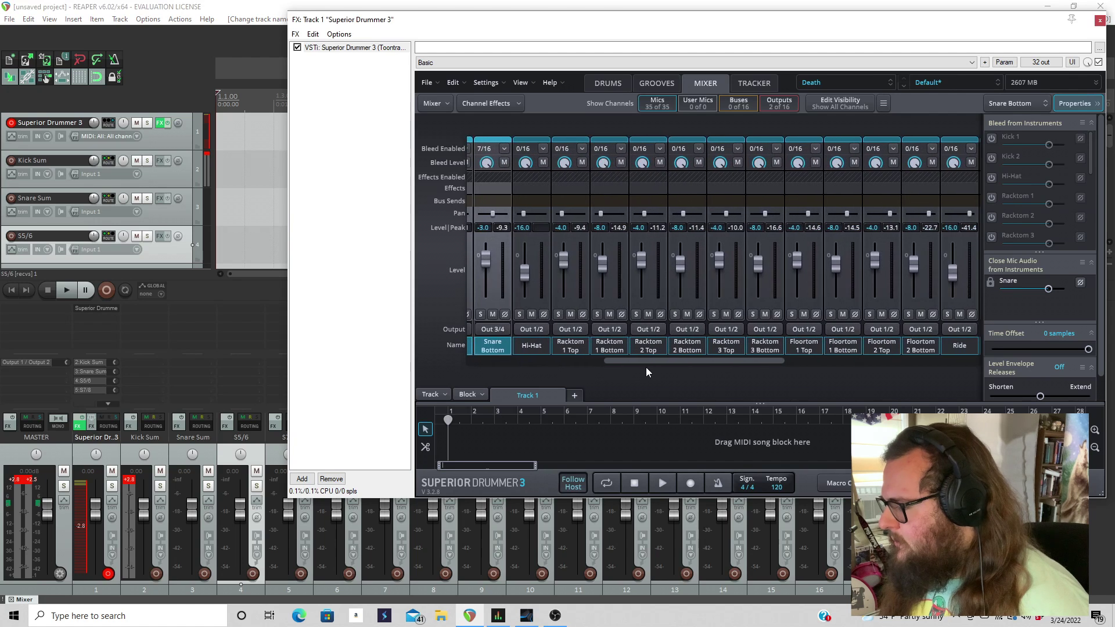
left_click(577, 300)
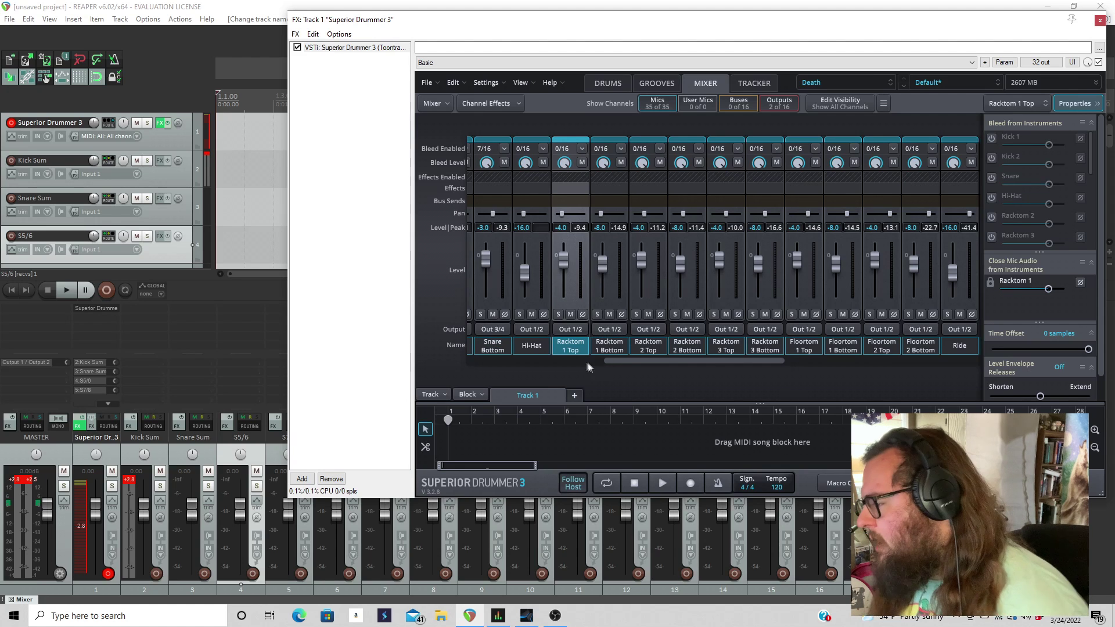
left_click(611, 299, "ctrl")
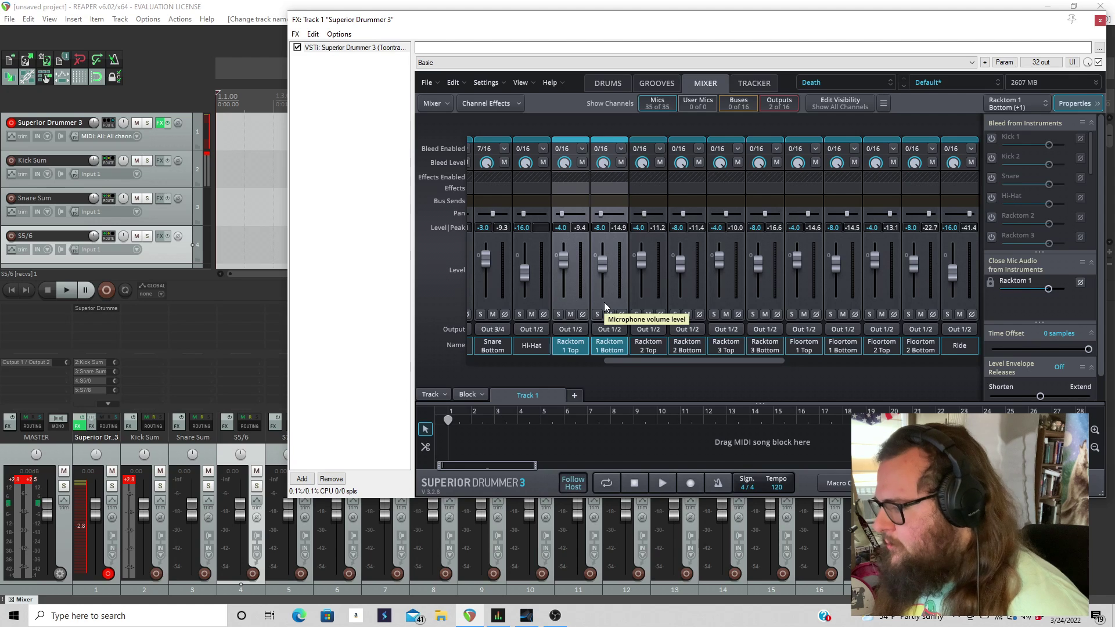
left_click(574, 332)
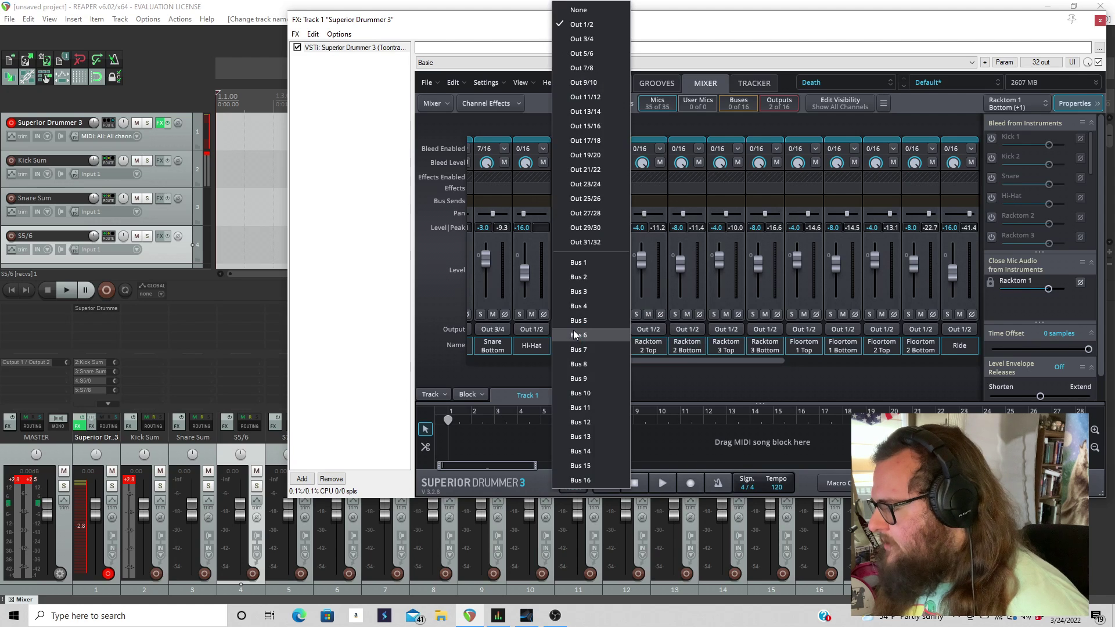
left_click(593, 57)
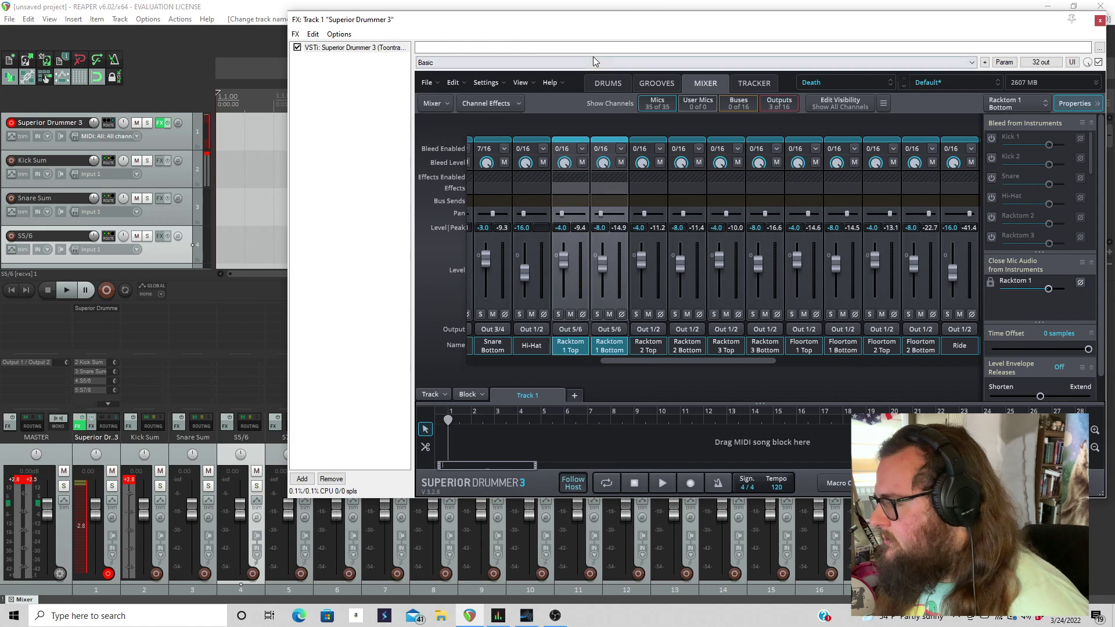
Rename the S5/6 track to Tom 1.
double_click(24, 237)
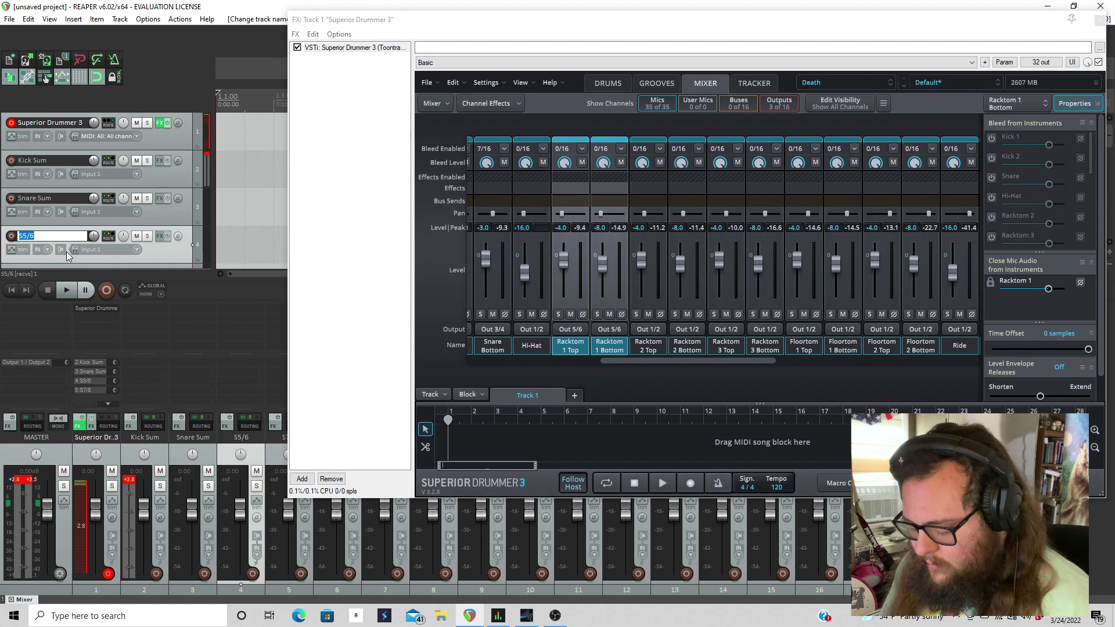
type("Tom 1")
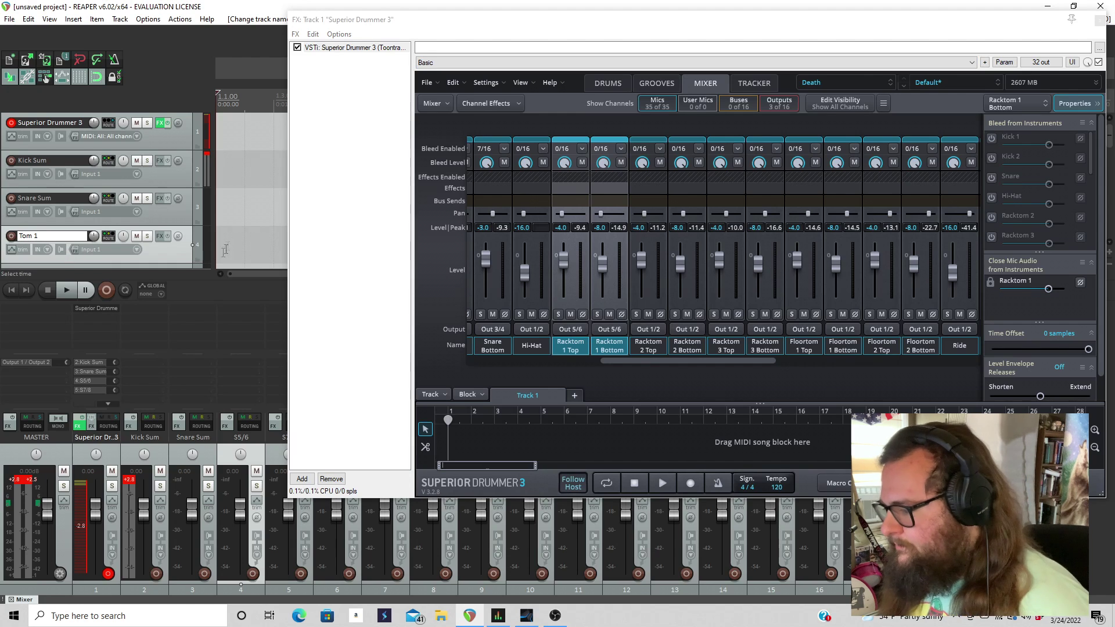
key("Return")
scroll(145, 220, "down", 2)
scroll(144, 220, "up", 1)
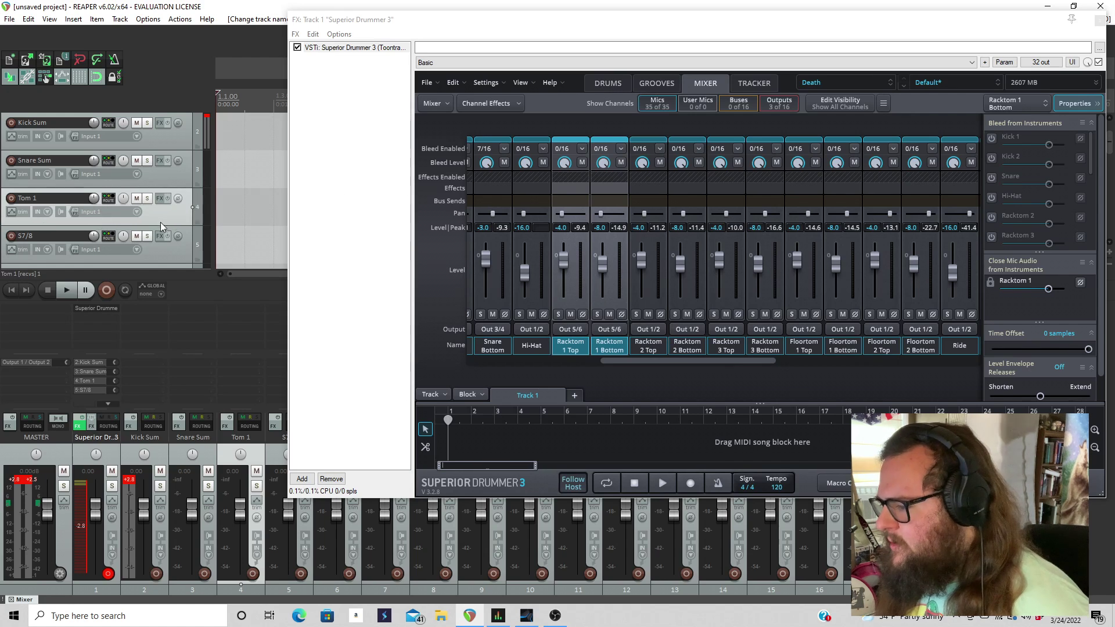
left_click(167, 256)
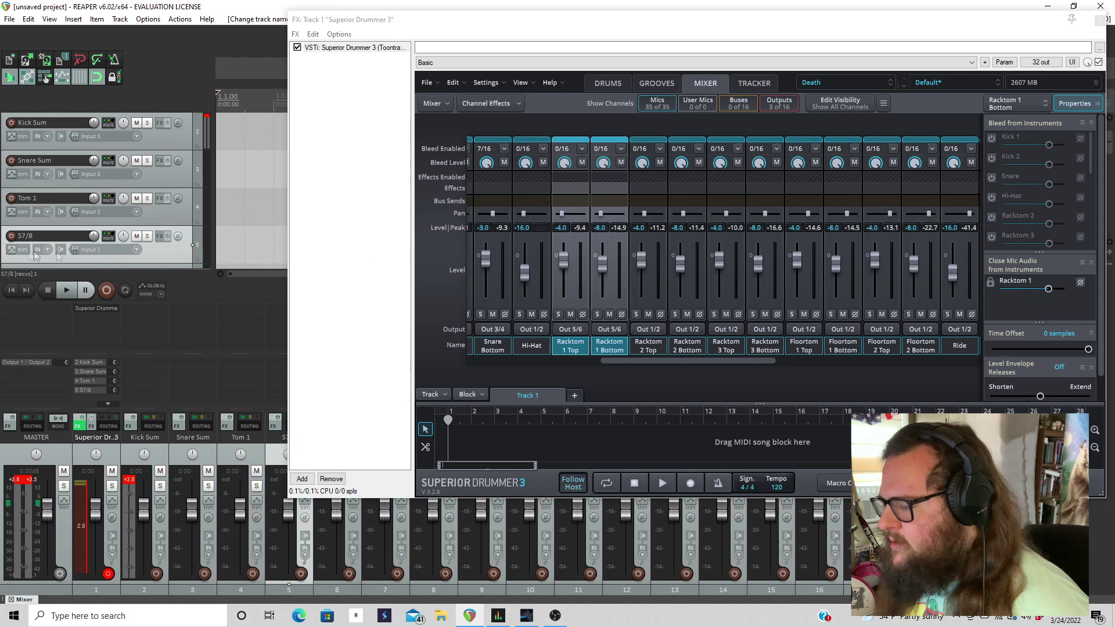
Route Racktom 2 Top and Bottom to Out 7/8 and rename S7/8 to Tom 2.
left_click(650, 307)
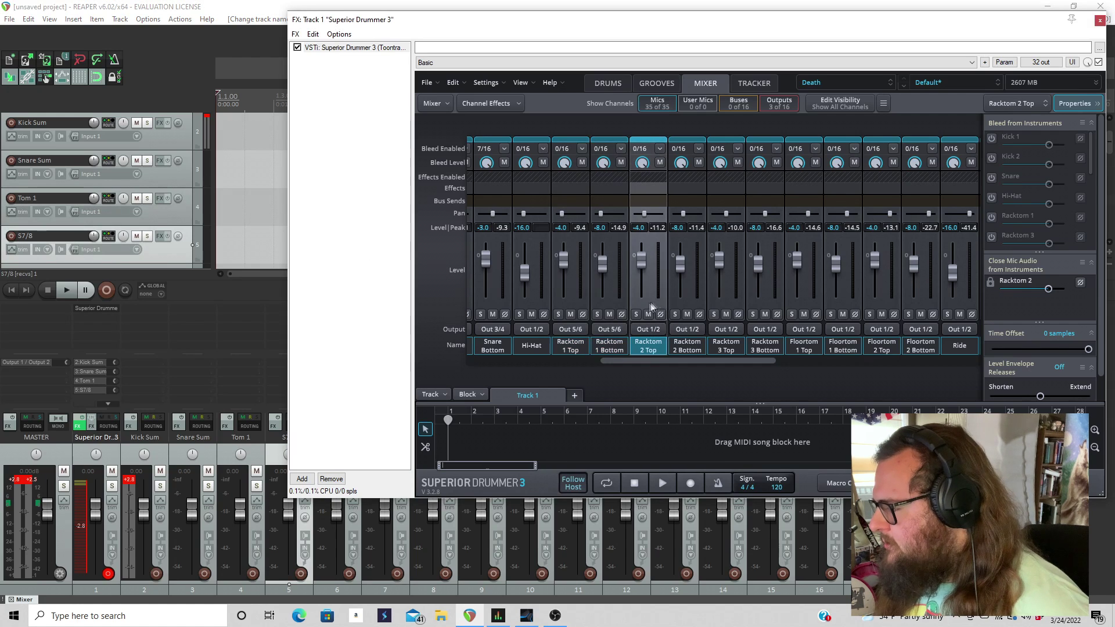
left_click(688, 307, "ctrl")
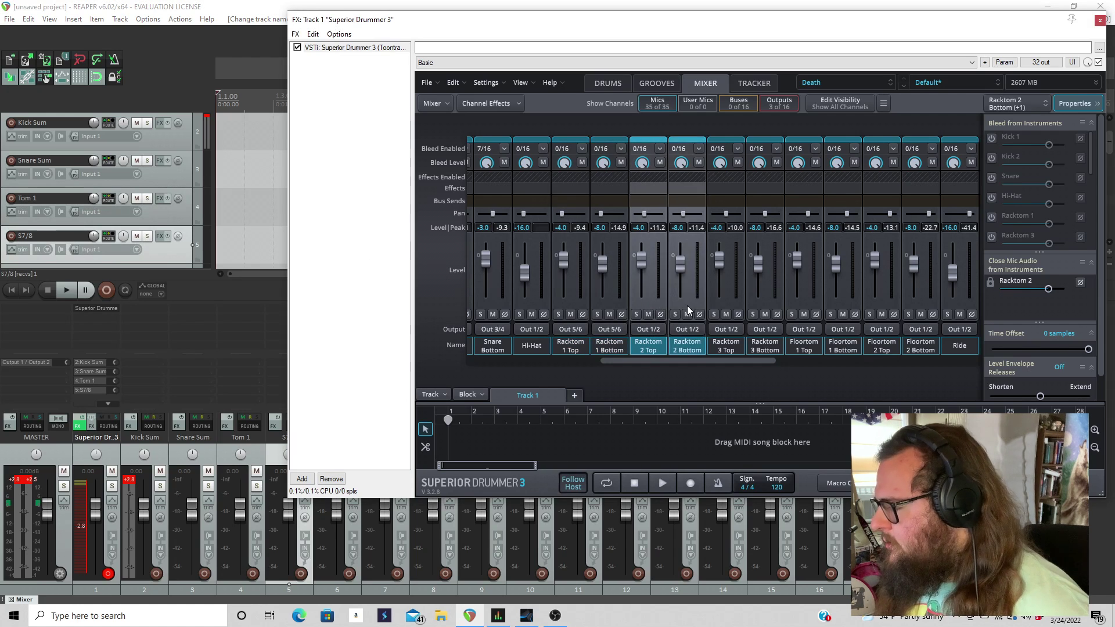
left_click(659, 334)
left_click(659, 68)
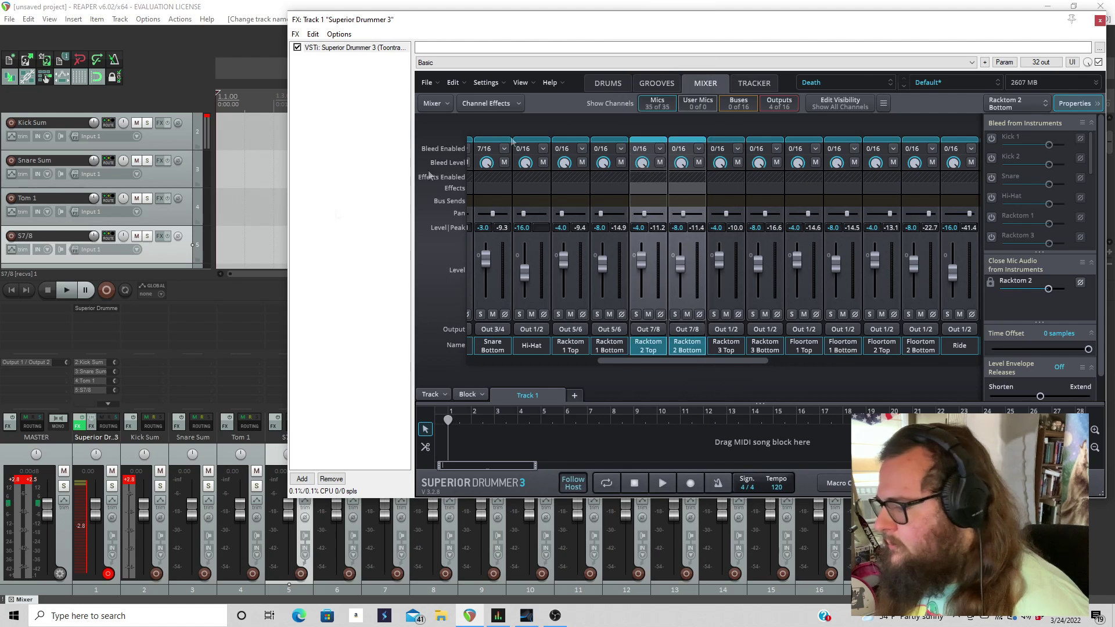
double_click(20, 237)
type("T")
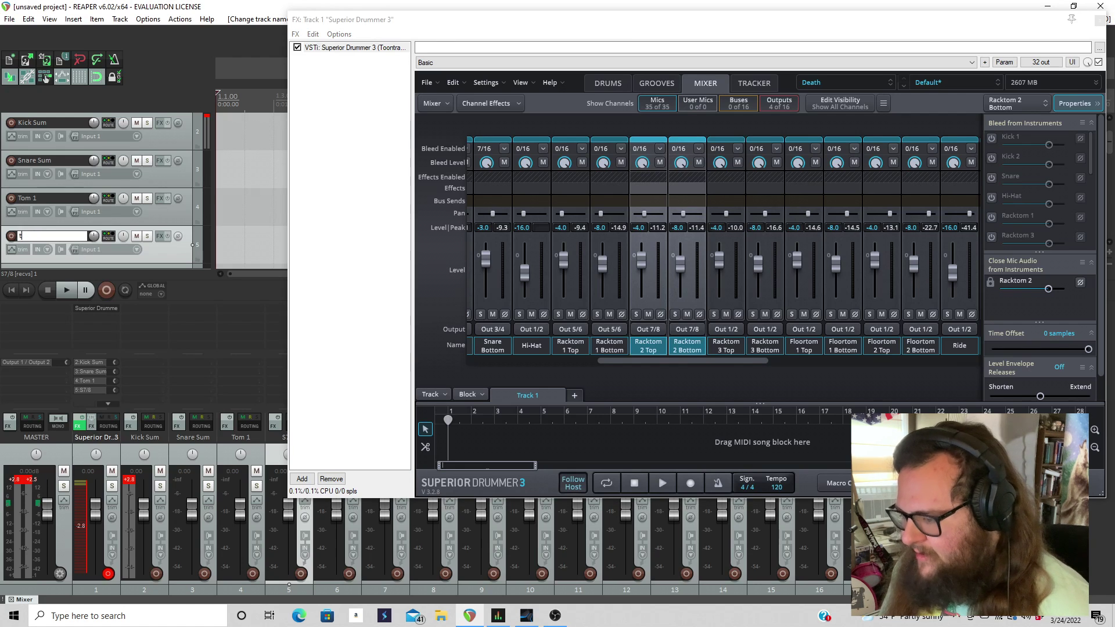
type("om 2")
key("Return")
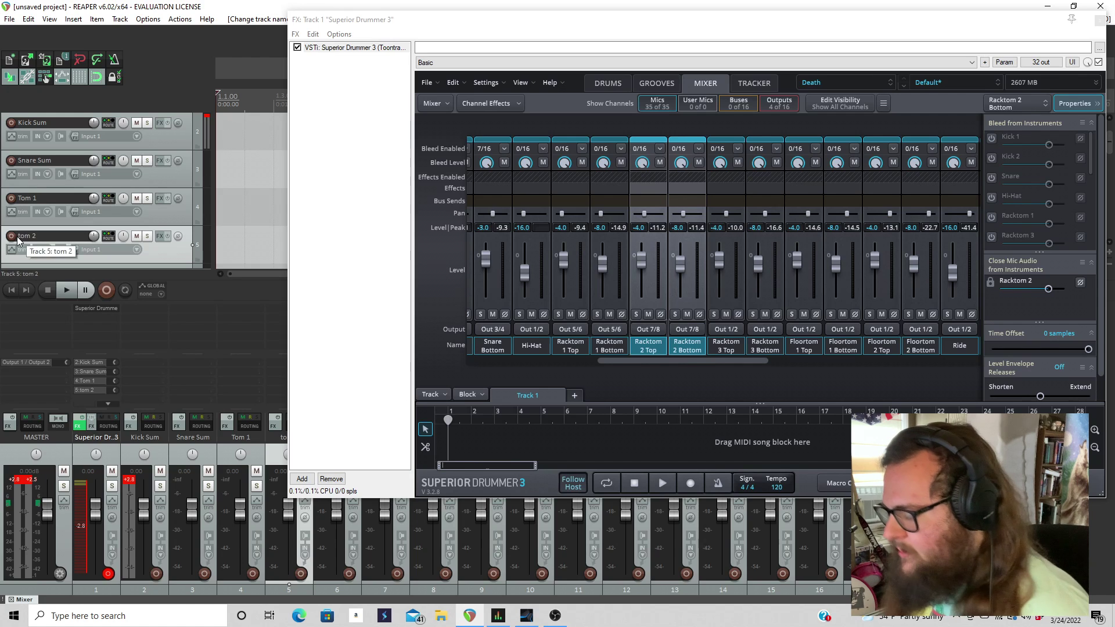
scroll(156, 223, "down", 1)
Route Racktom 3 Top and Bottom to Out 9/10 and rename S9/10 to tom 3.
left_click(158, 219)
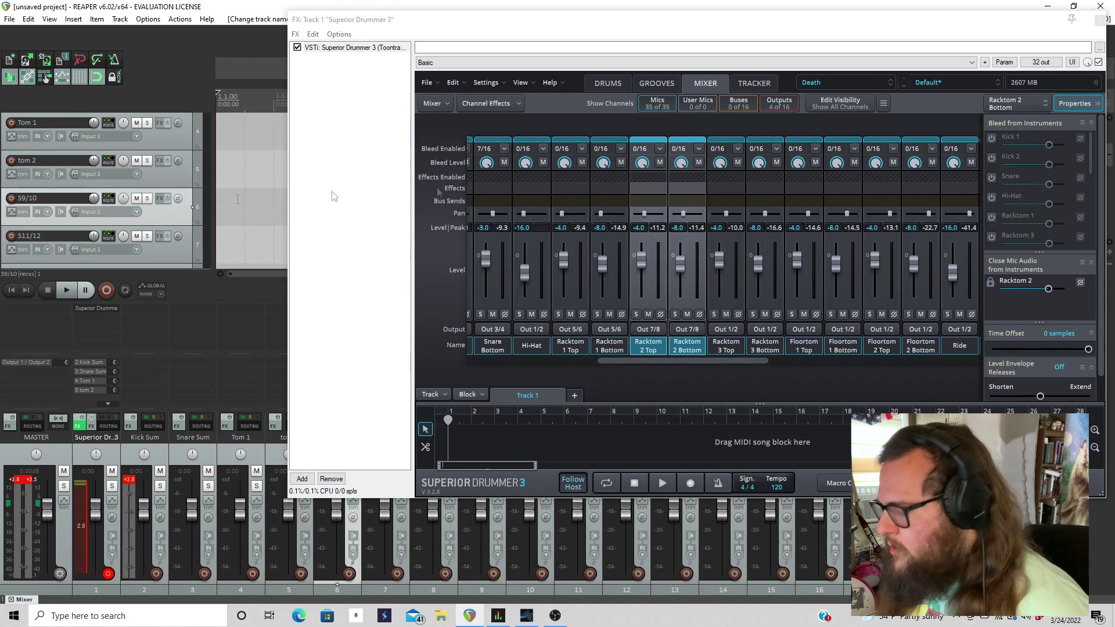
left_click(727, 308)
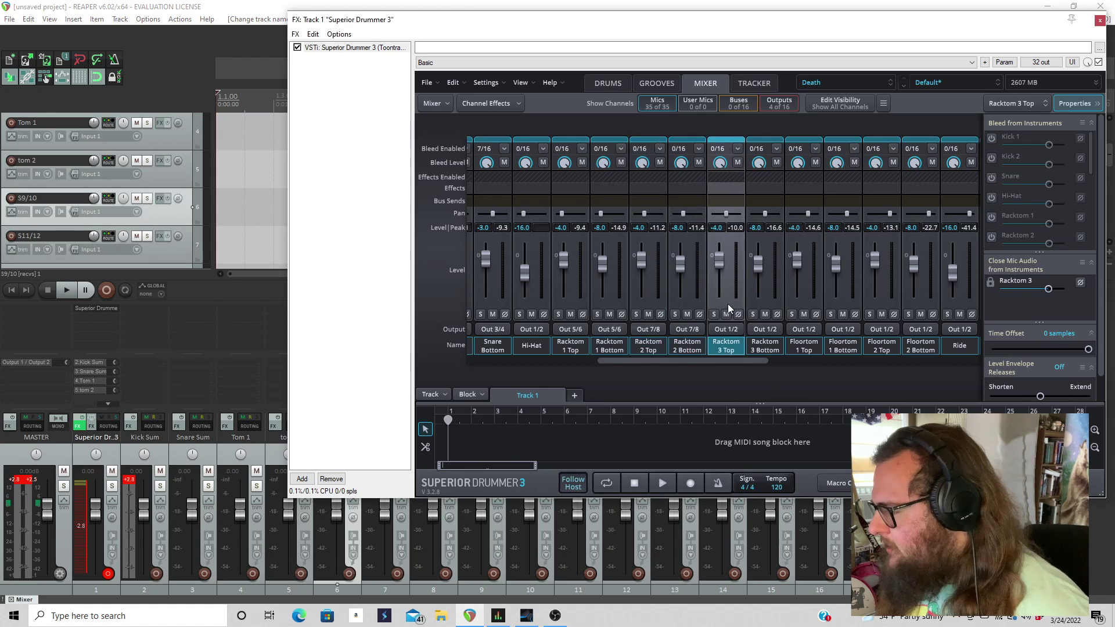
left_click(768, 299, "shift")
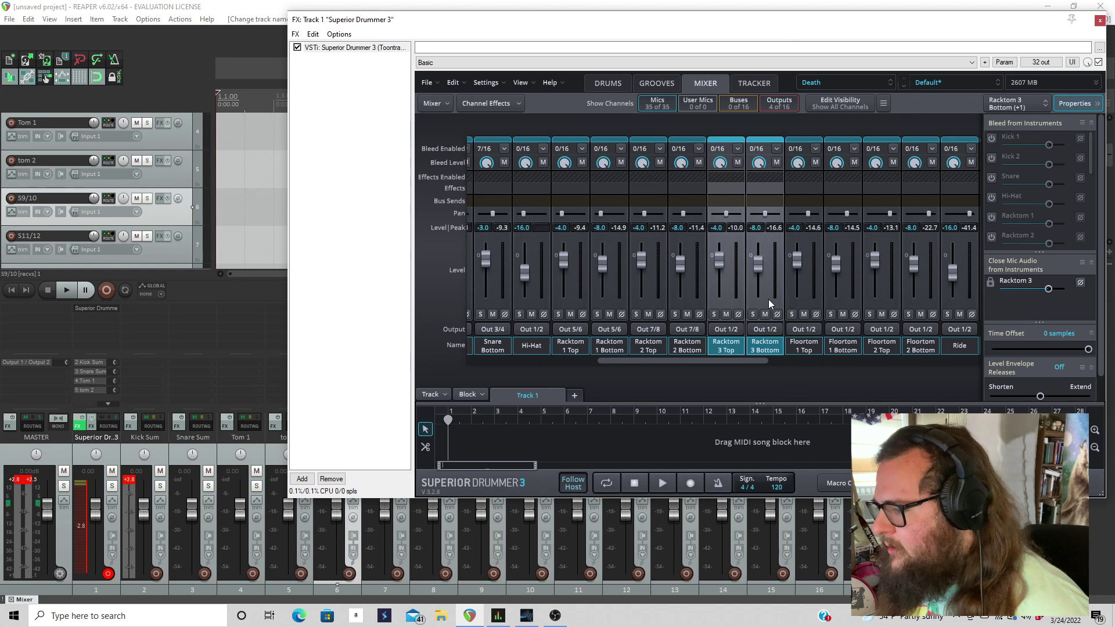
left_click(733, 331)
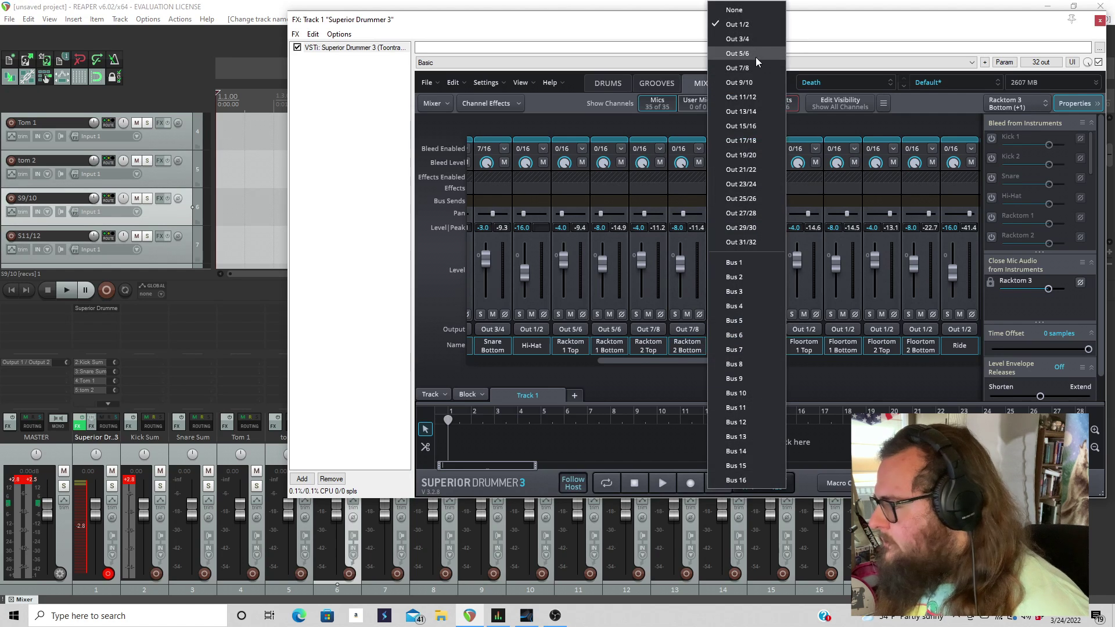
left_click(749, 83)
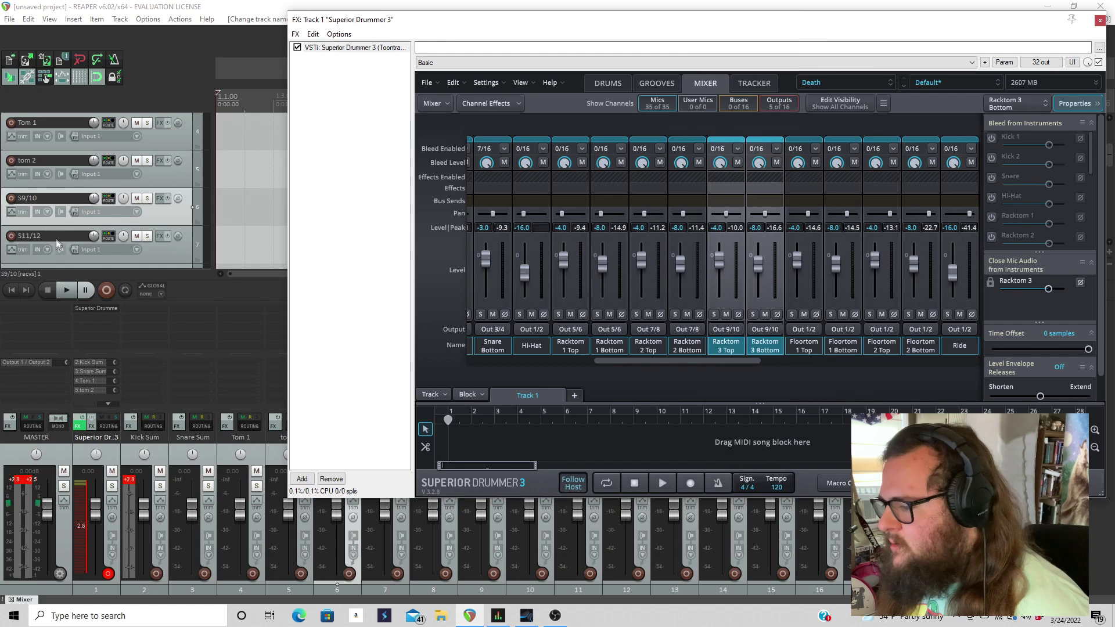
double_click(29, 198)
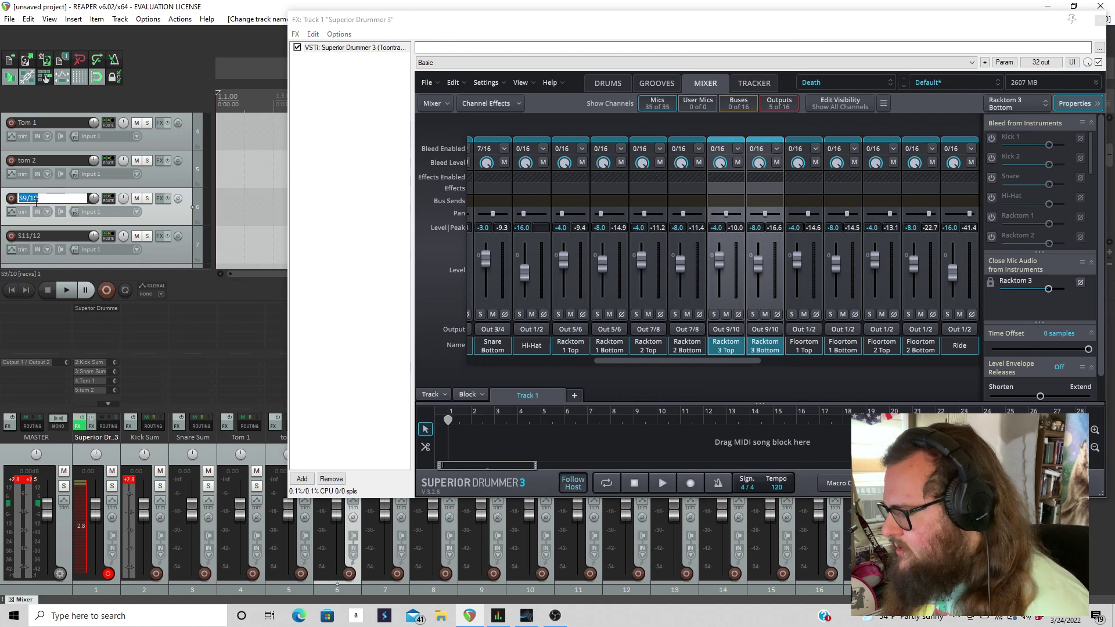
type("tom 3")
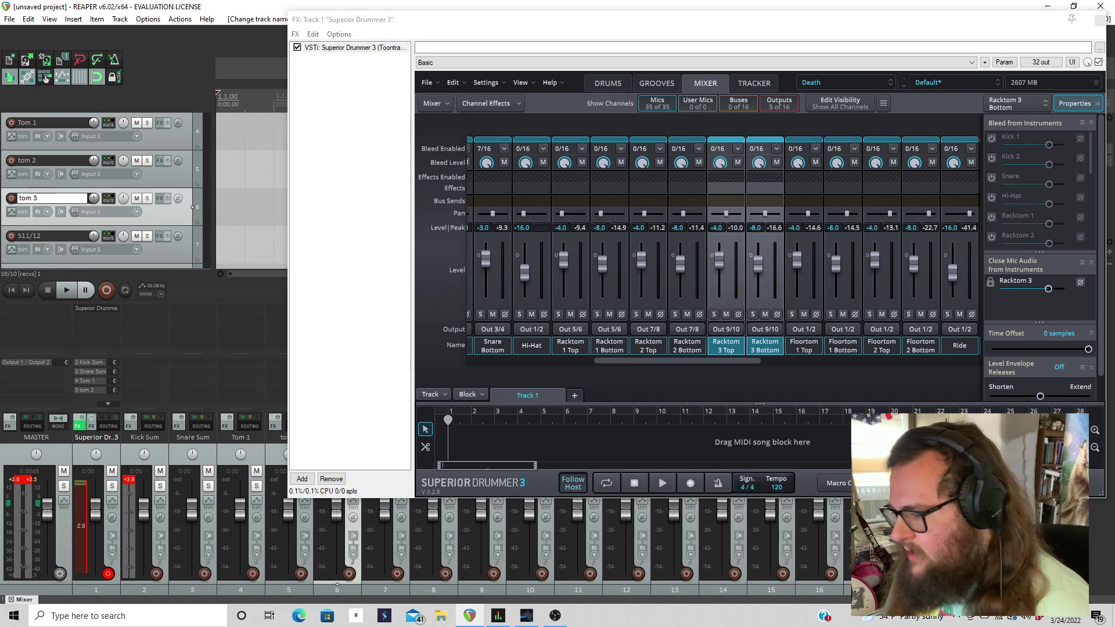
key("Return")
key("Down")
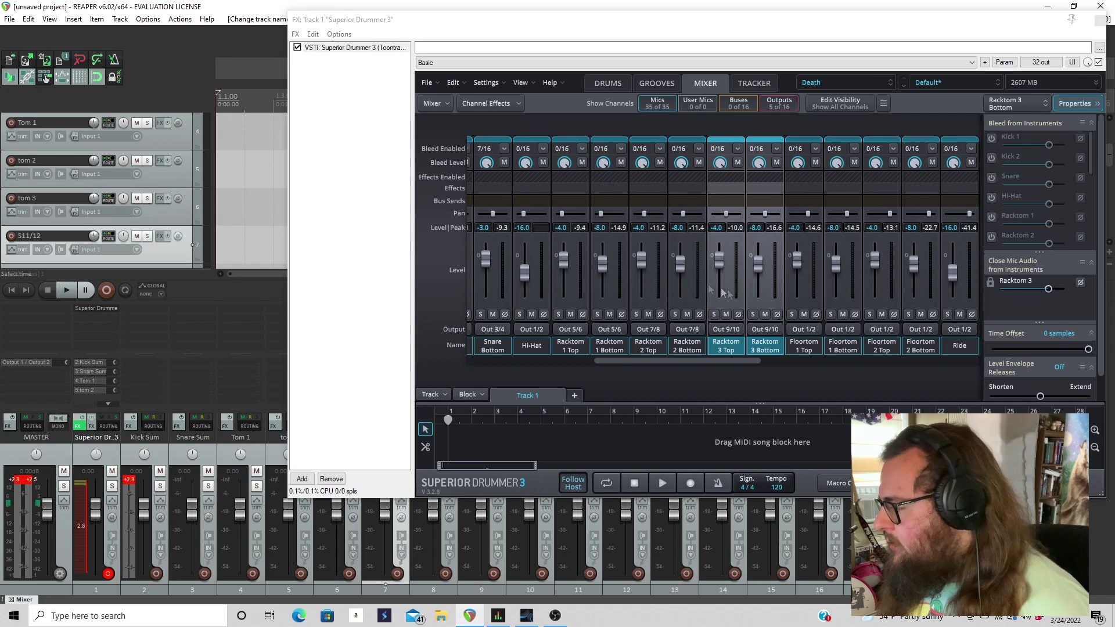
Route Floortom 1 Top and Bottom to Out 11/12 and rename S11/12 to tom 4.
left_click(806, 299)
left_click(845, 305, "ctrl")
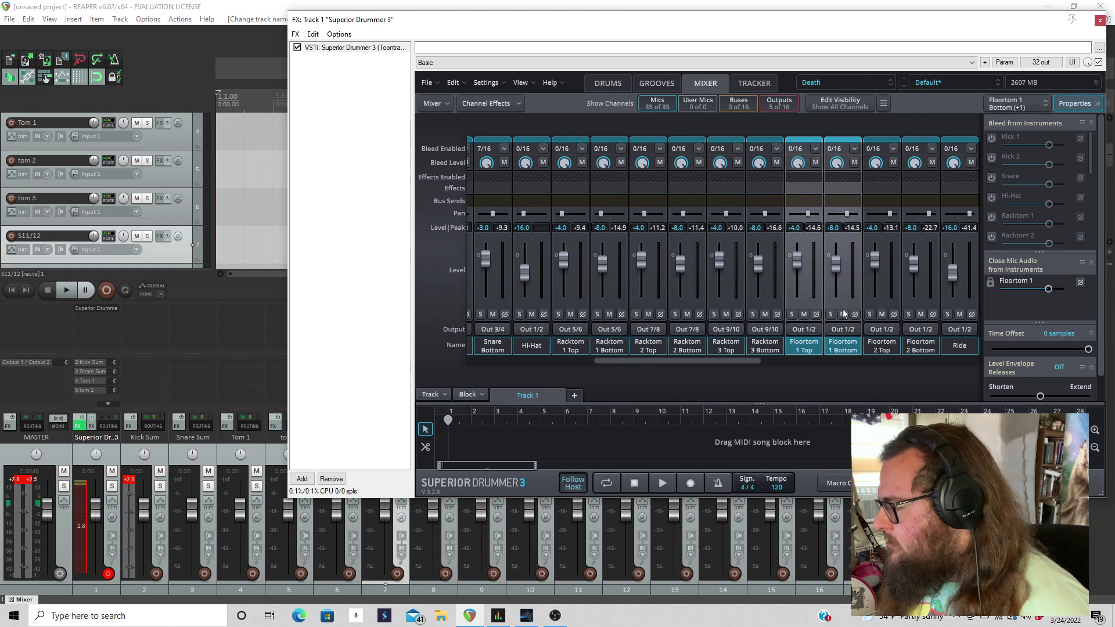
left_click(802, 329)
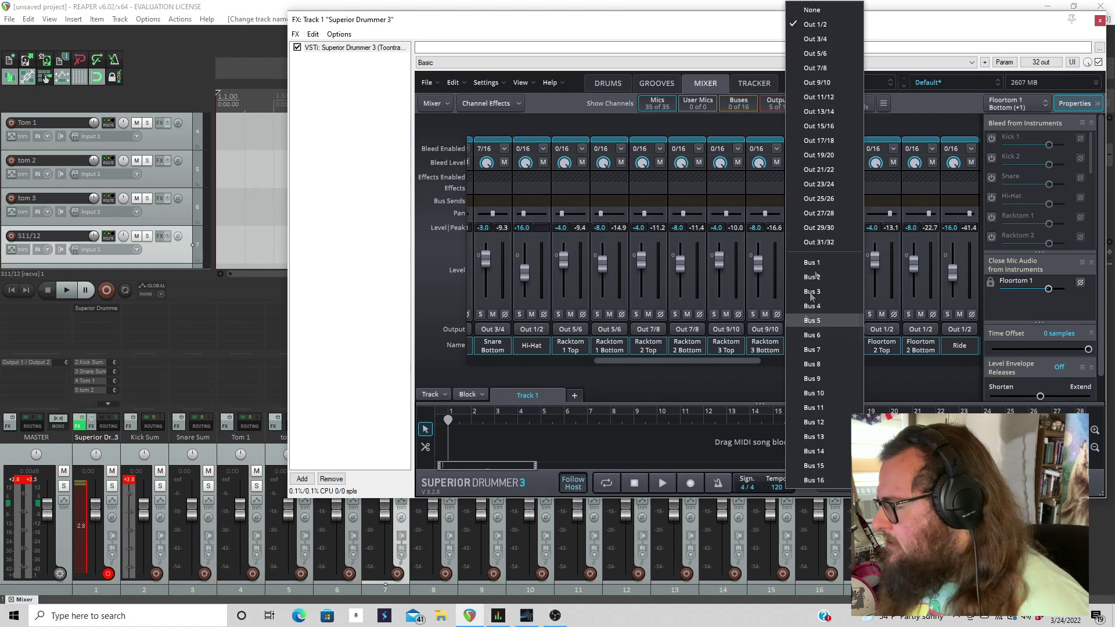
left_click(819, 97)
double_click(63, 235)
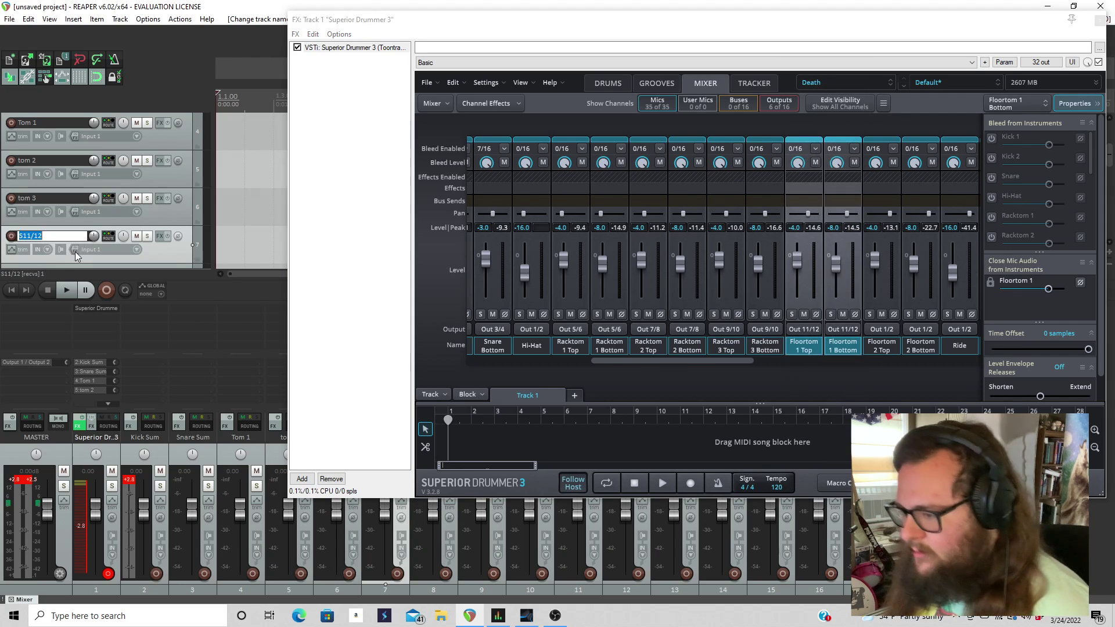
type("t")
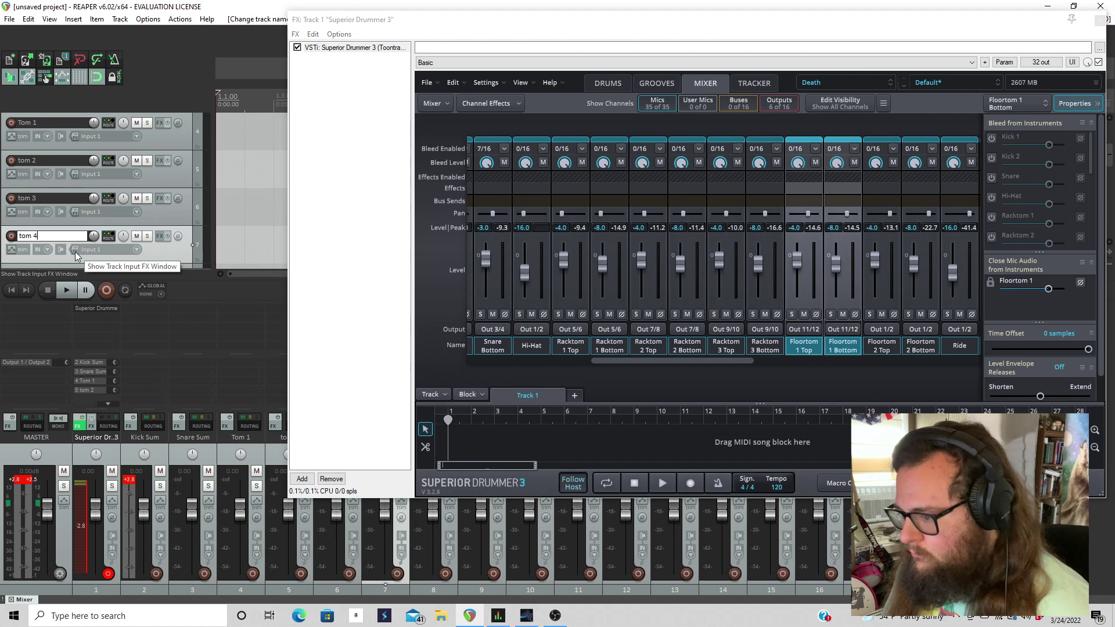
type("om 4")
key("Return")
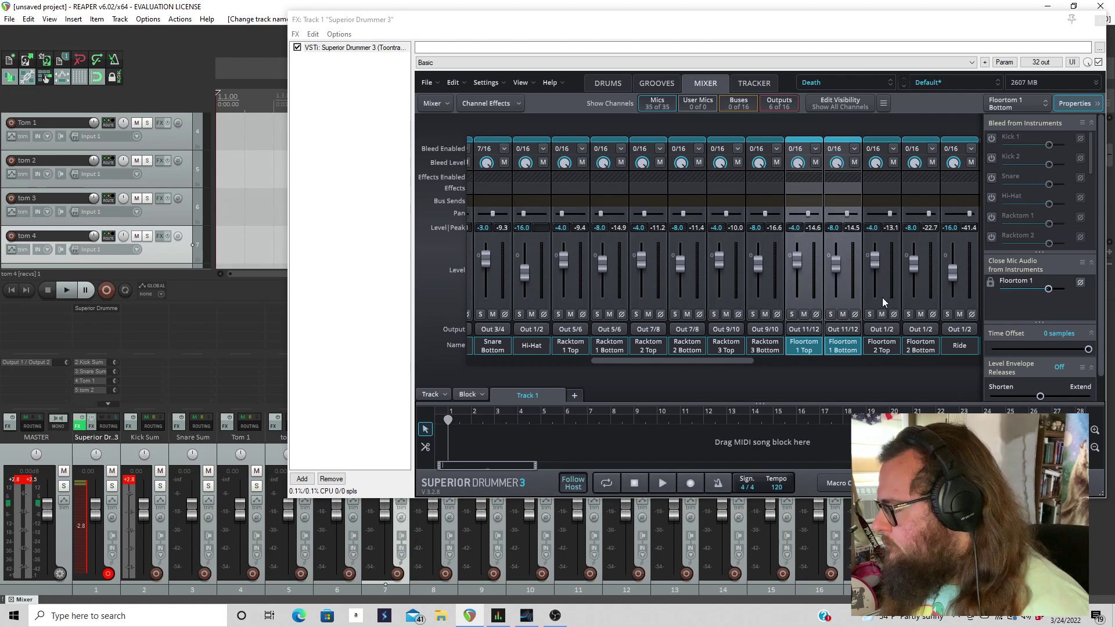
Route Floortom 2 Top and Bottom to Out 13/14 and rename S13/14 to tom 5.
left_click(883, 297)
left_click(923, 301, "ctrl")
left_click(889, 331)
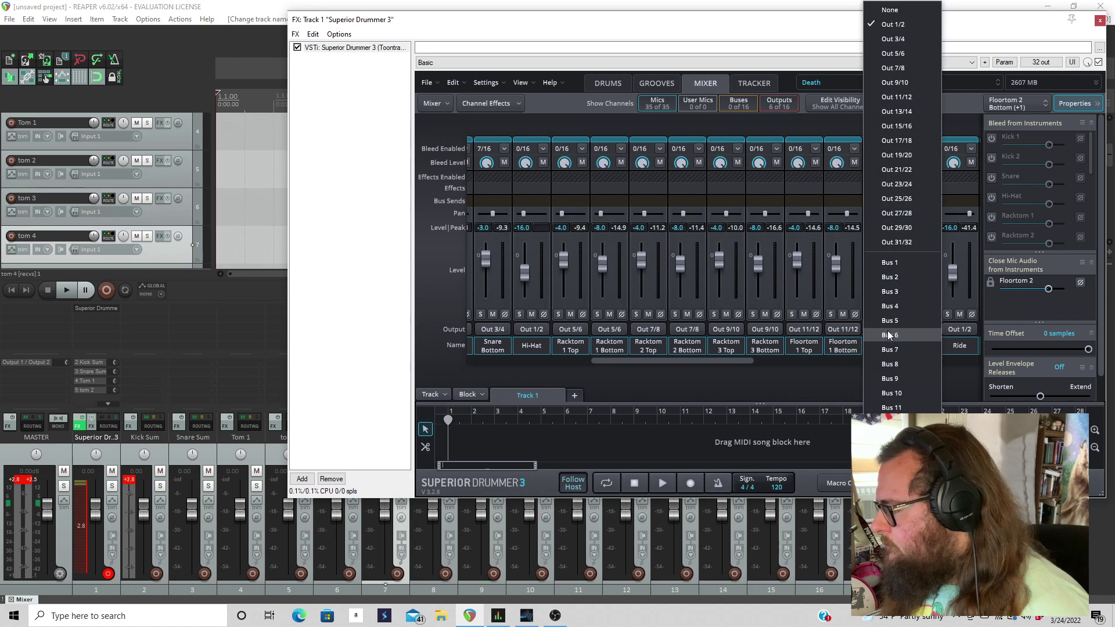
left_click(896, 111)
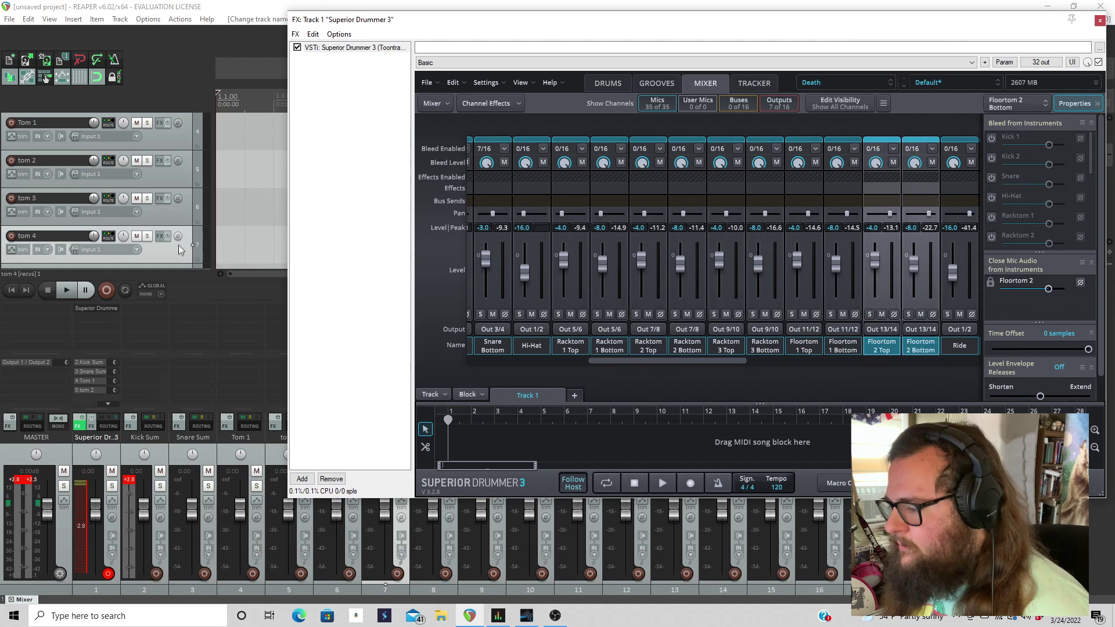
scroll(179, 249, "down", 2)
double_click(25, 198)
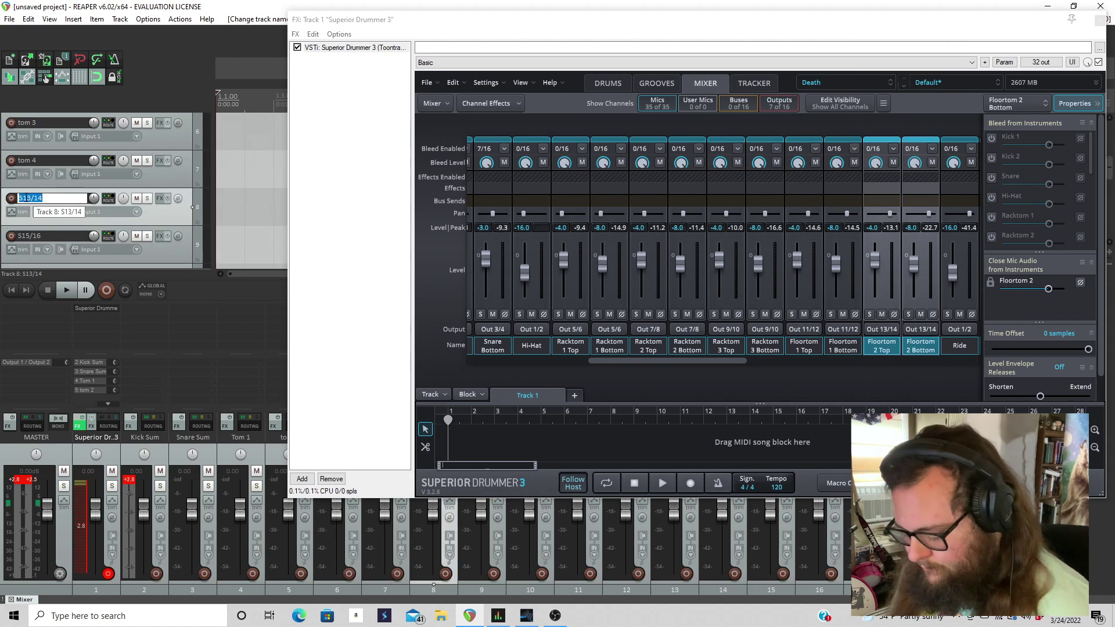
type("tom 5")
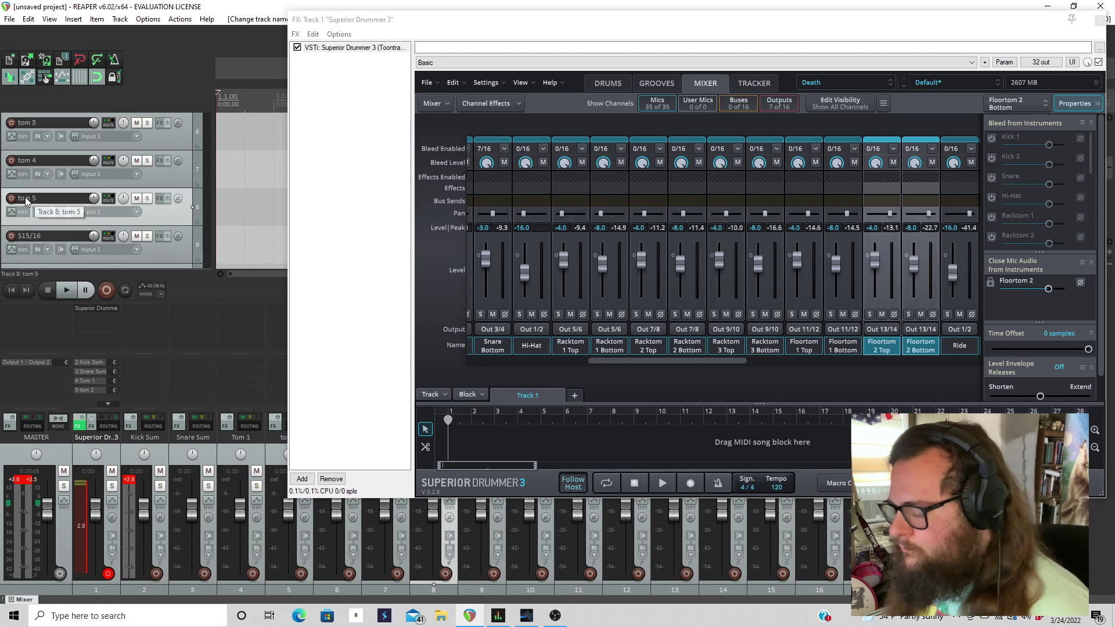
left_click(185, 254)
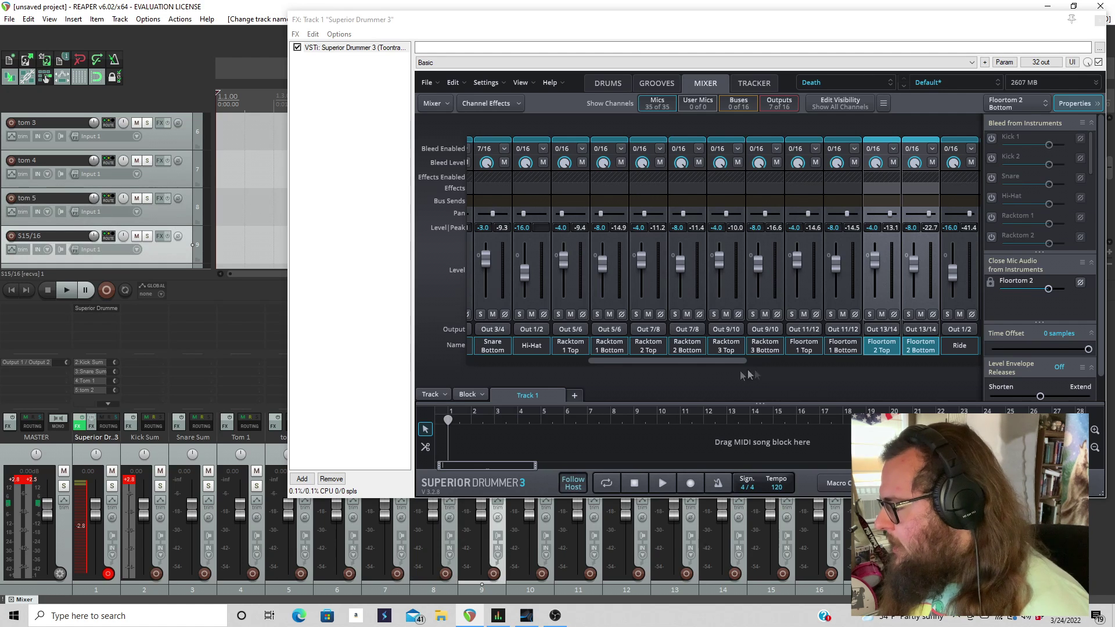
Select the Ride, China 1–2, Splash 1–2 and OH channels, undoing two accidental level changes.
scroll(706, 364, "left", 2)
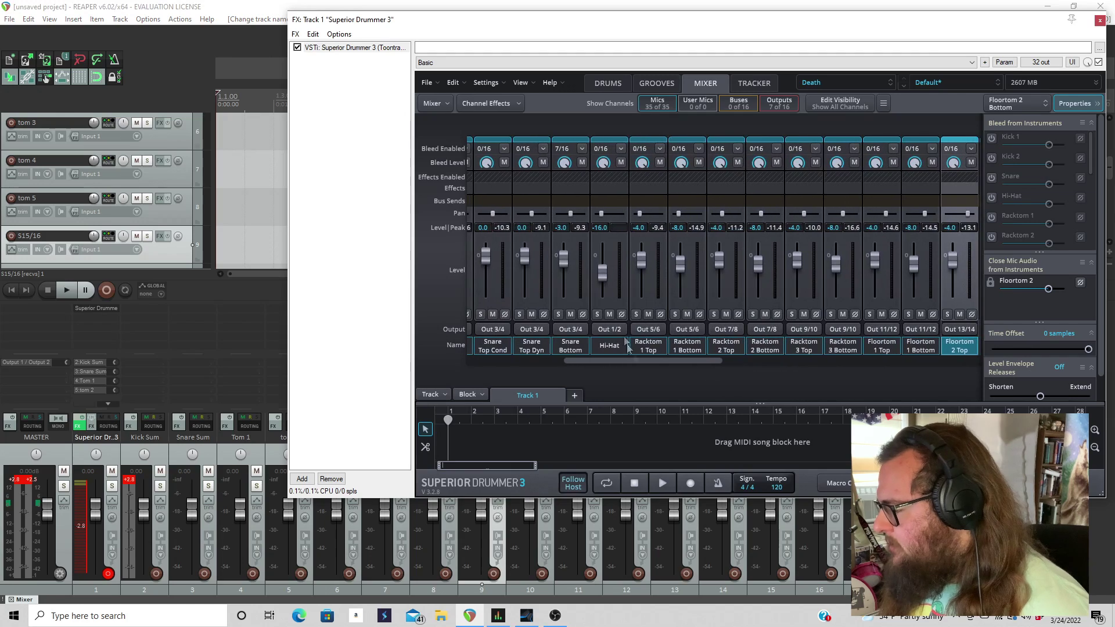
left_click(612, 300)
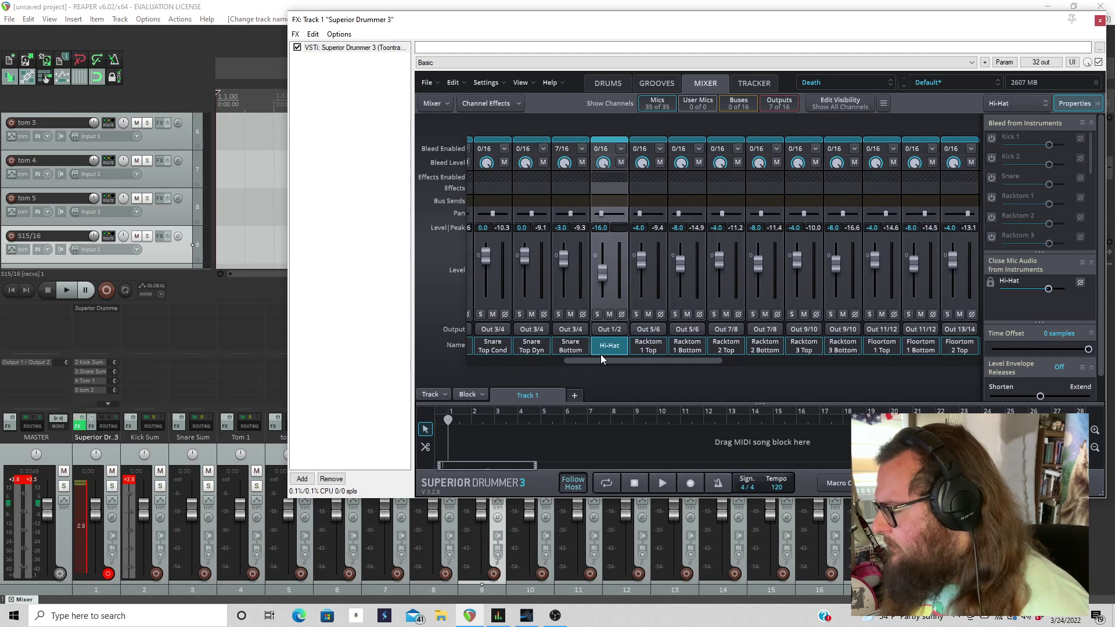
left_click_drag(600, 361, 718, 369)
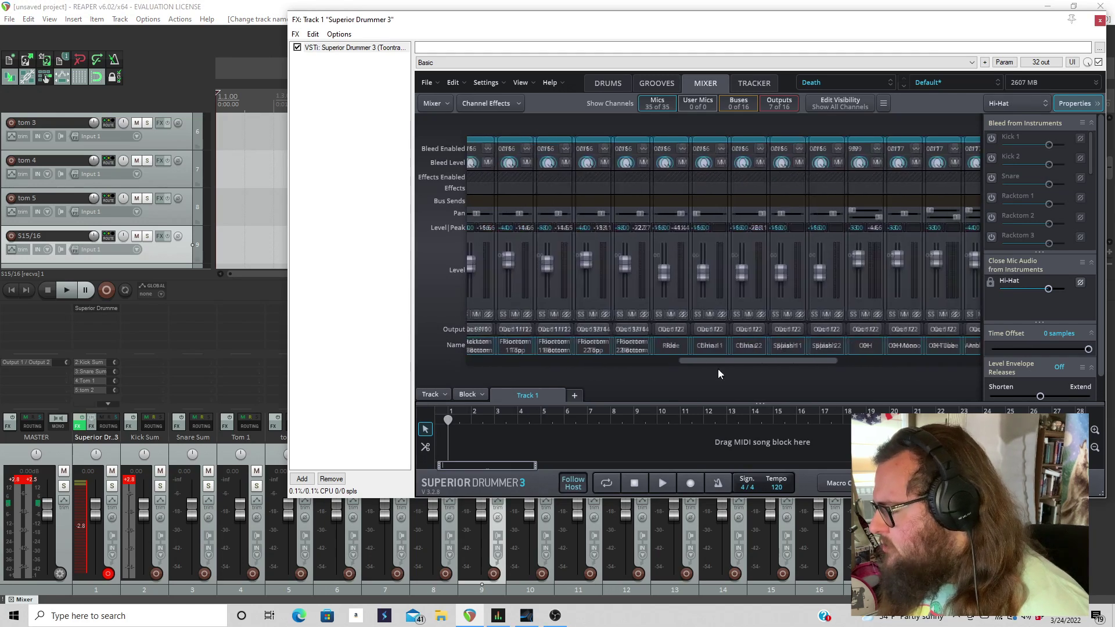
left_click(667, 295)
double_click(703, 297)
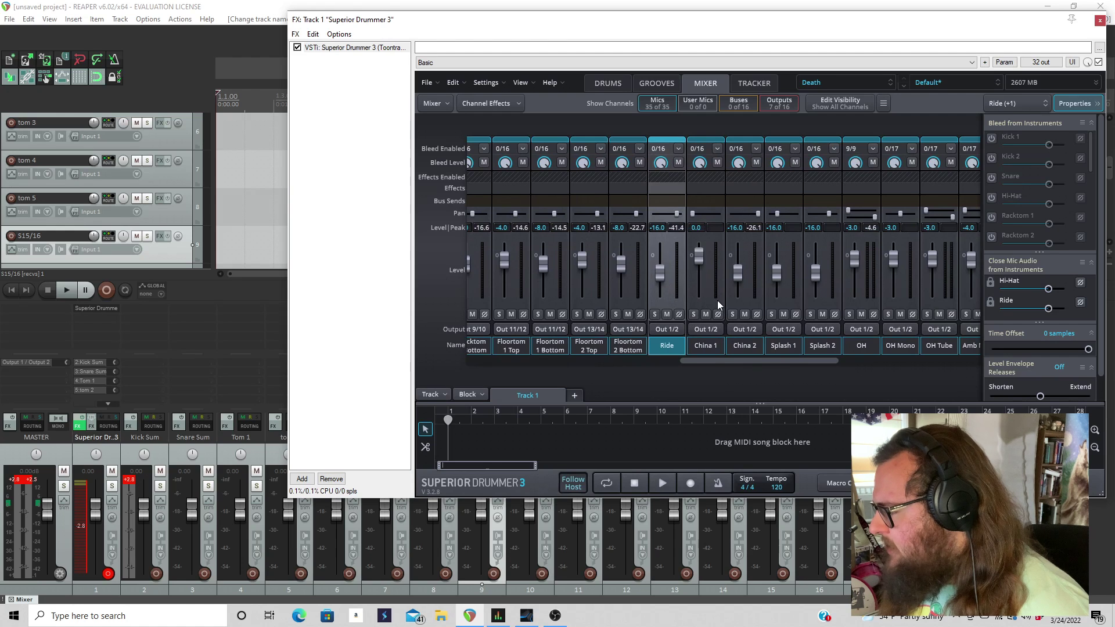
key("ctrl+z")
left_click(705, 298)
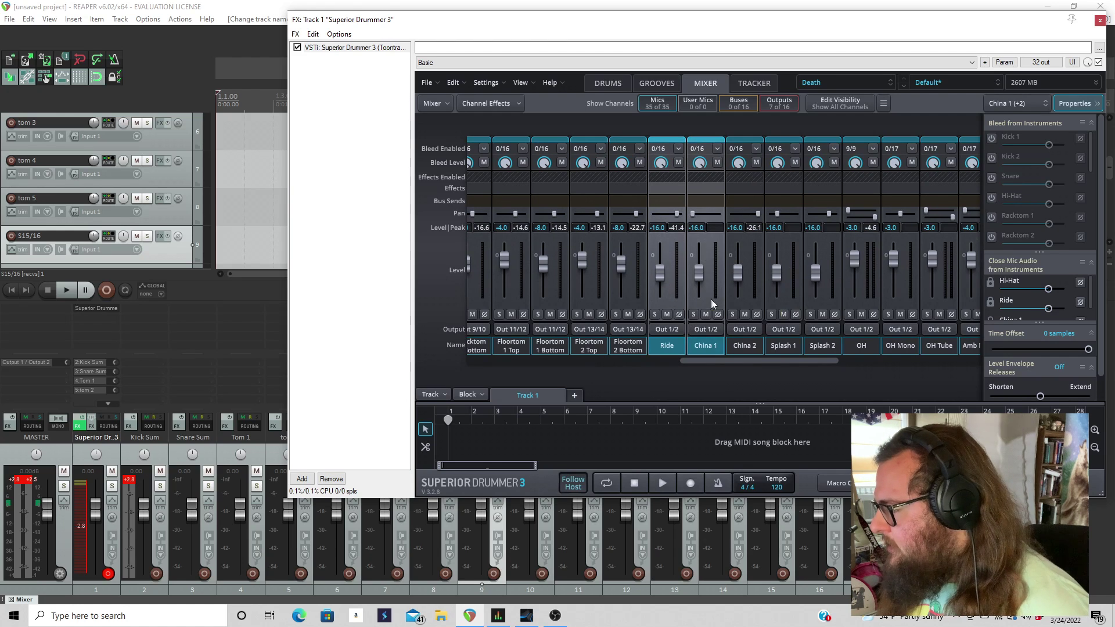
left_click(745, 301)
double_click(781, 305)
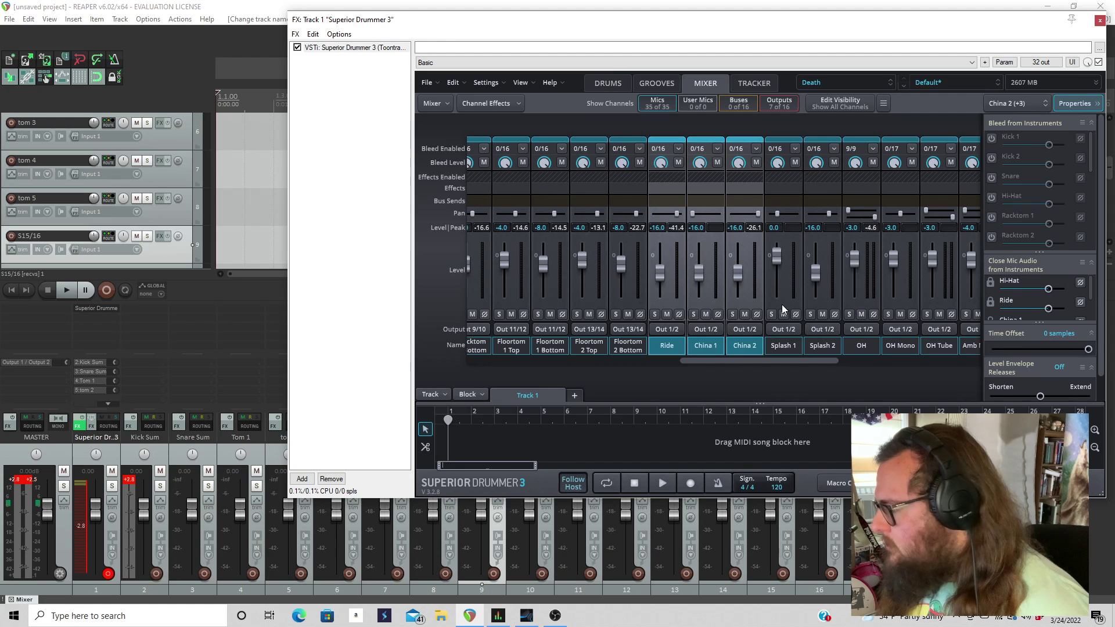
key("ctrl+z")
left_click(790, 309)
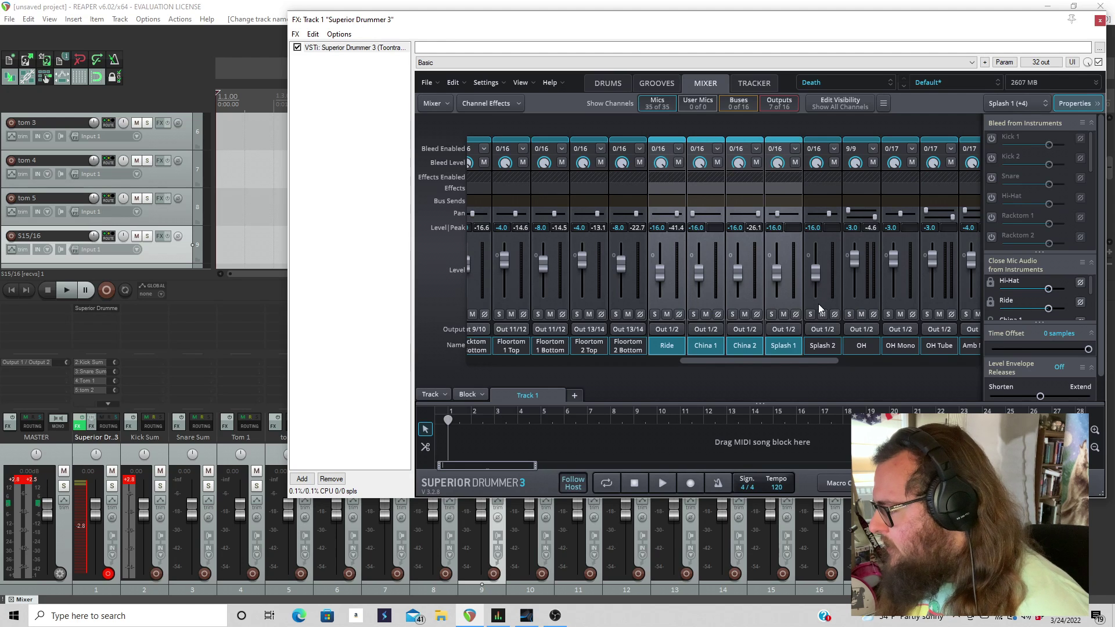
left_click(827, 305)
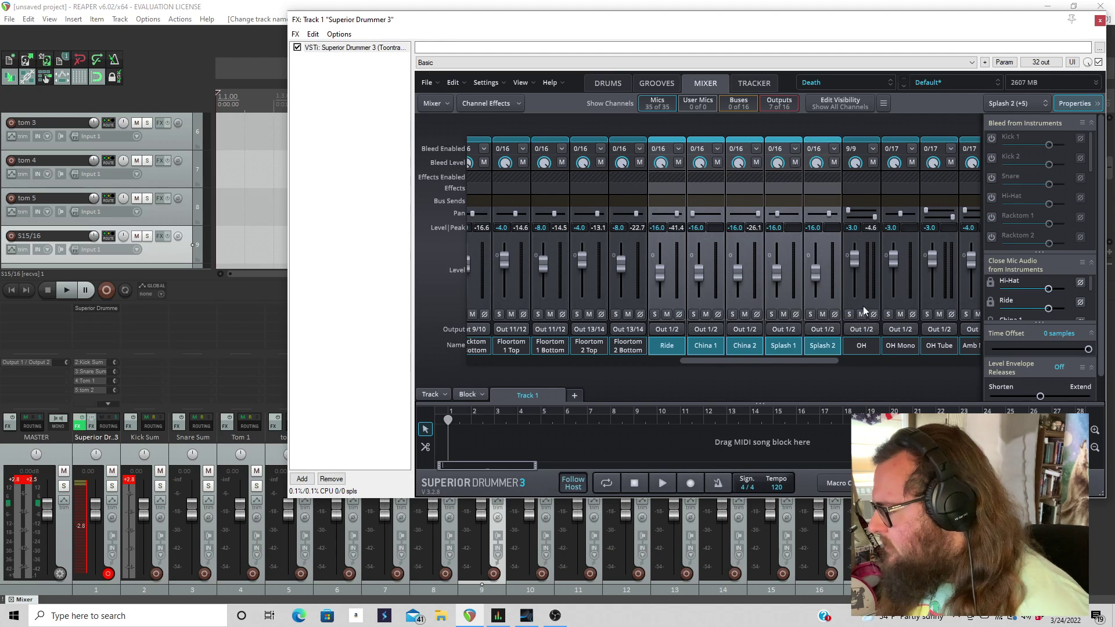
left_click(863, 305)
mouse_move(798, 362)
left_mouse_down()
mouse_move(810, 360)
mouse_move(801, 361)
left_mouse_up()
Send the selected cymbal channels to Out 15/16 and rename S15/16 to cymbal sum.
left_click(671, 329)
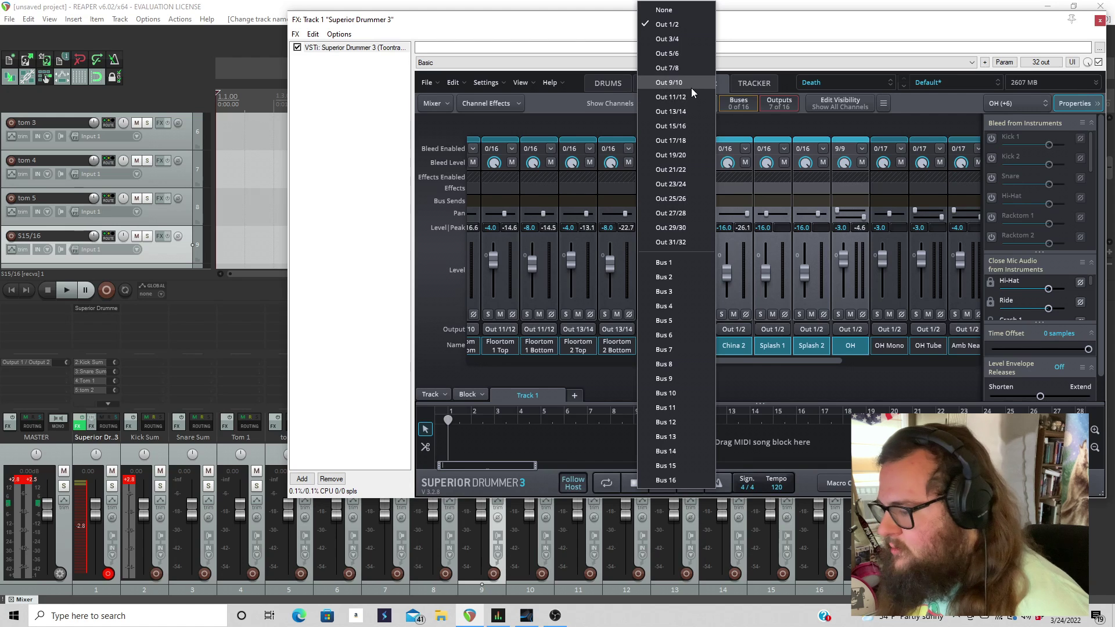
left_click(670, 126)
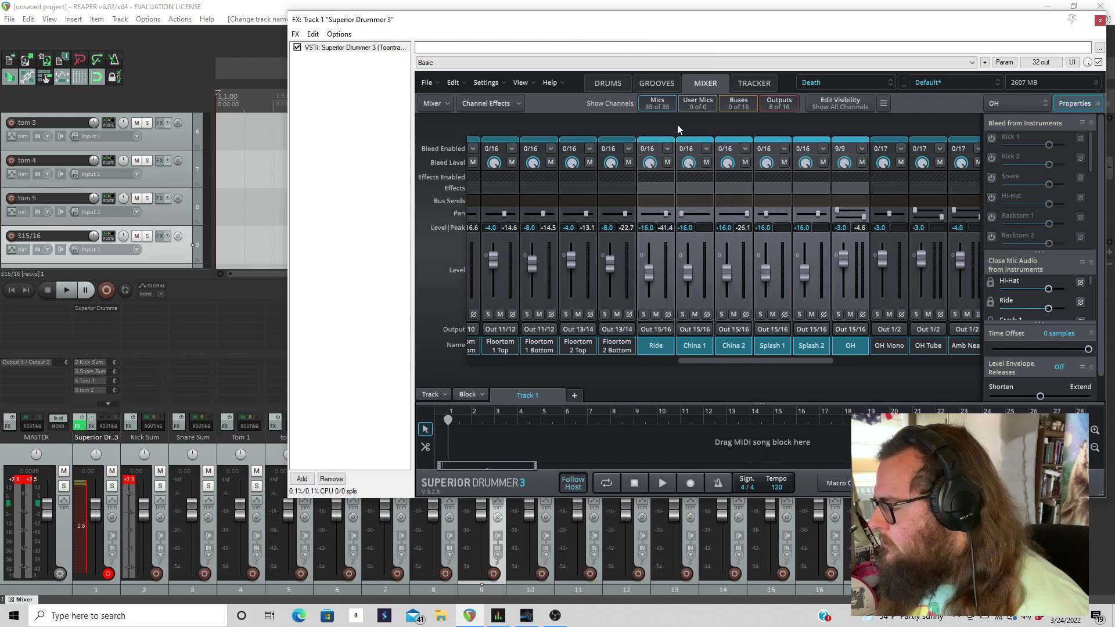
double_click(24, 236)
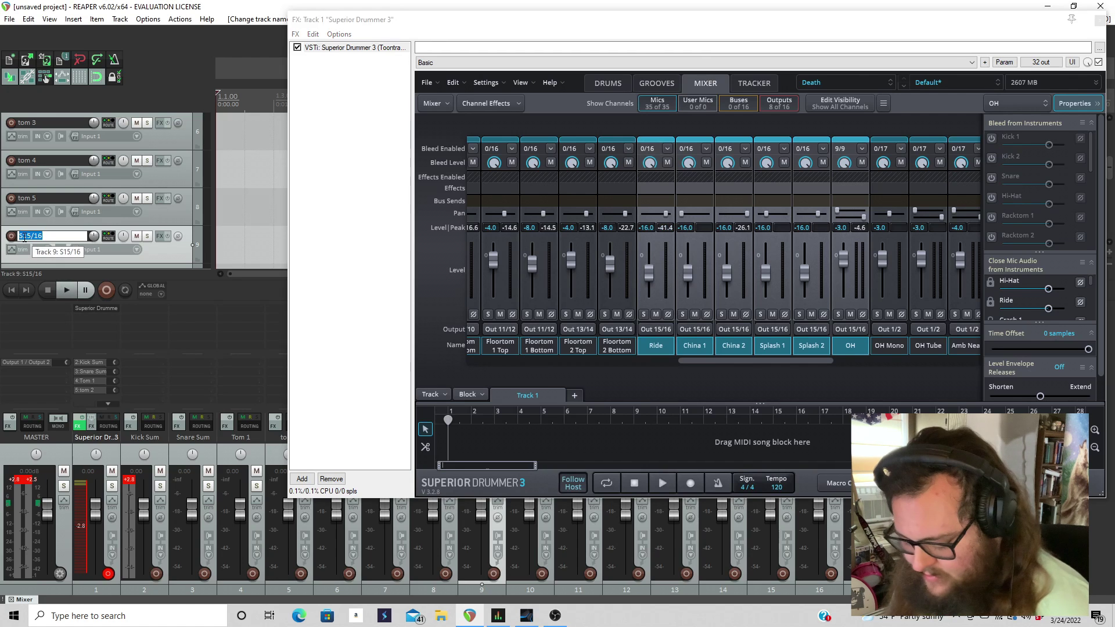
type("cymbal s")
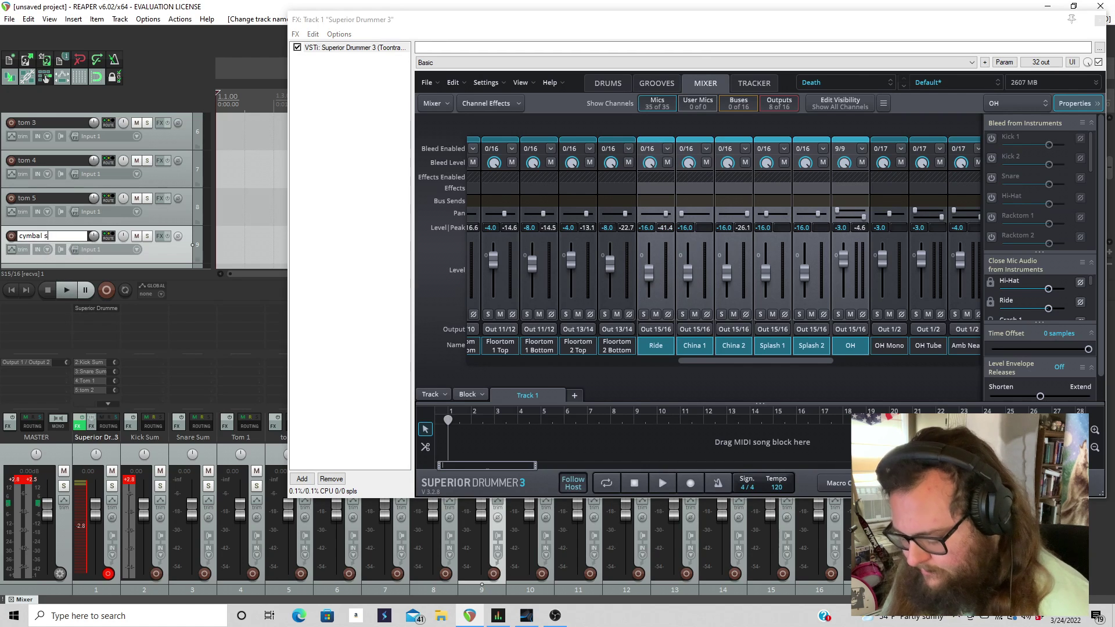
type("um")
key("Return")
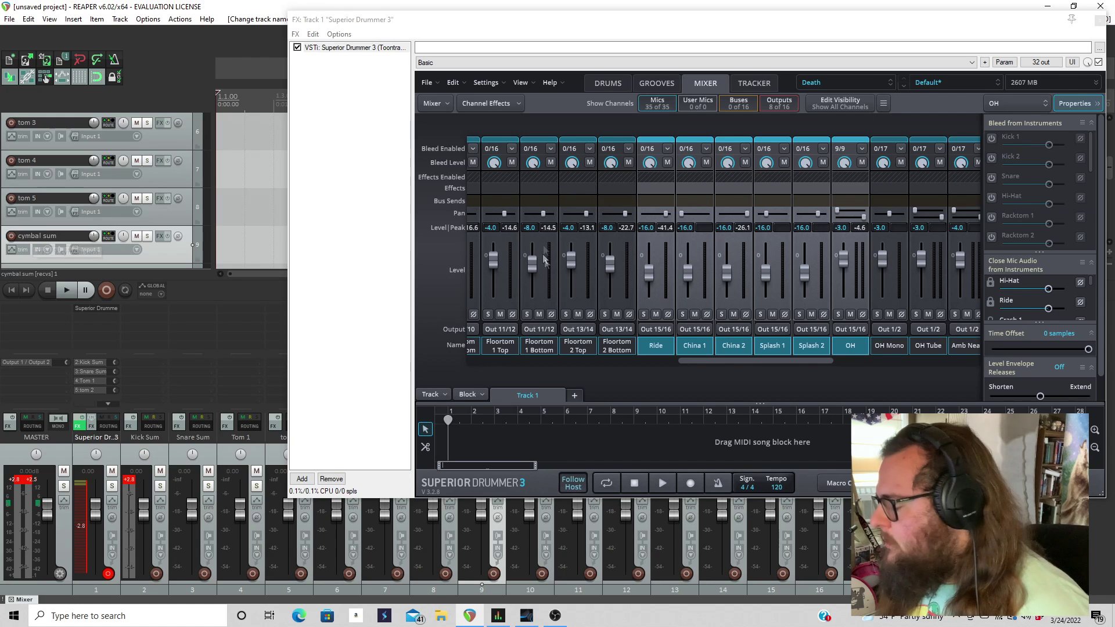
left_click_drag(745, 363, 756, 365)
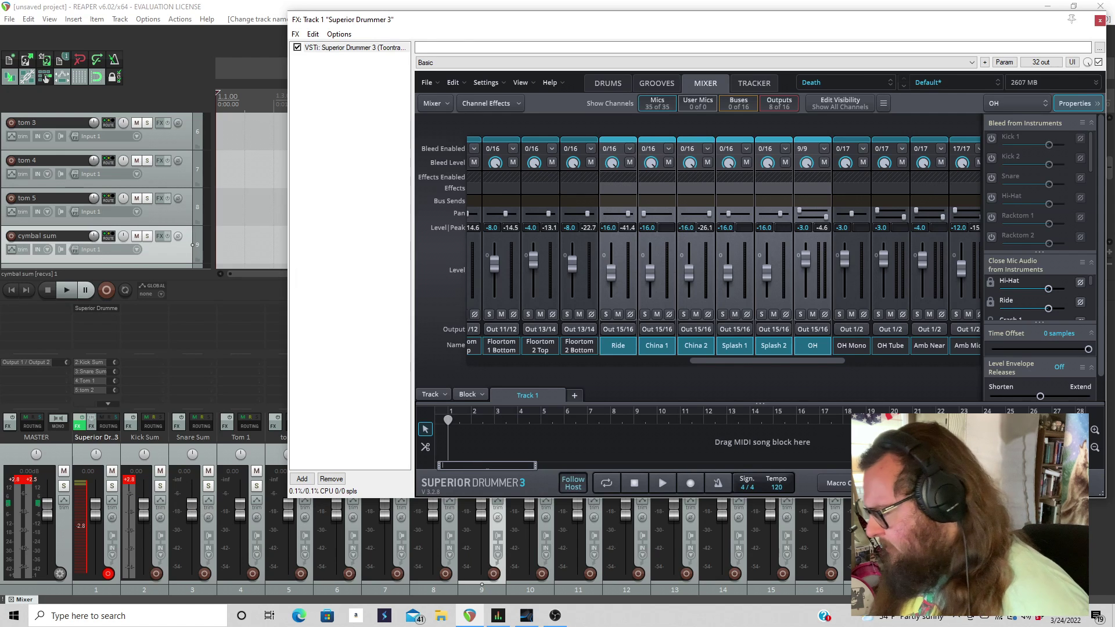
left_click_drag(791, 360, 841, 373)
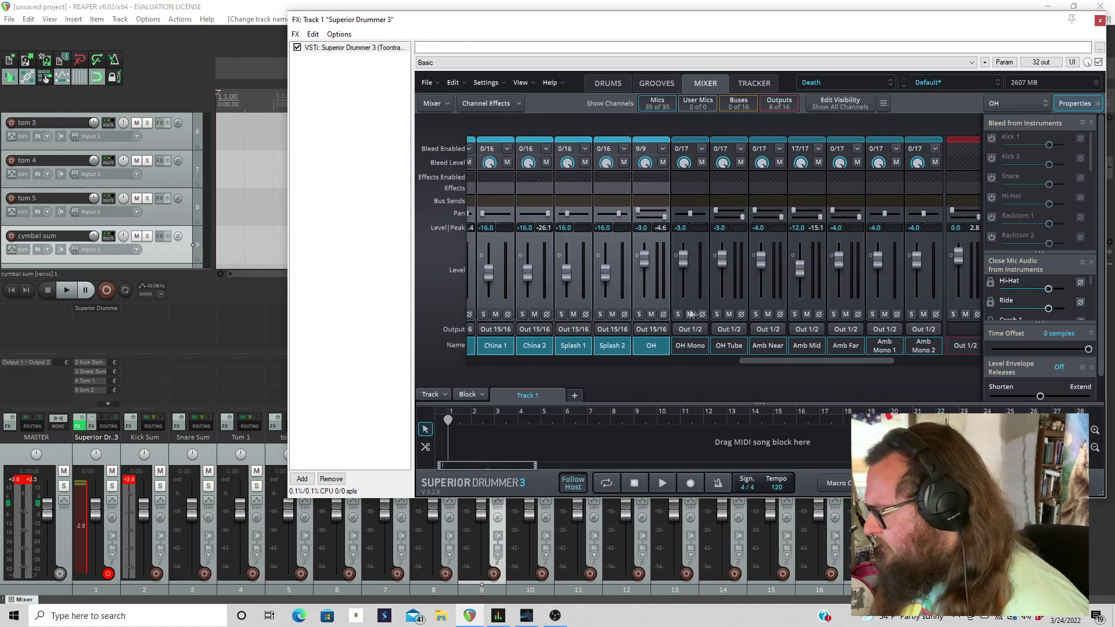
left_click(730, 298)
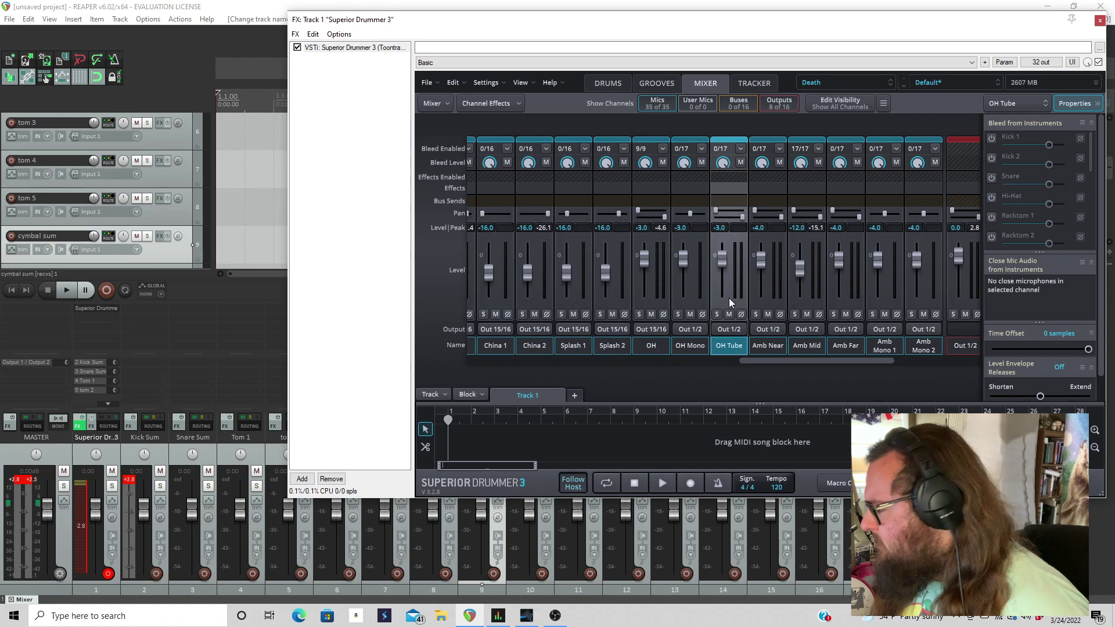
left_click(768, 300)
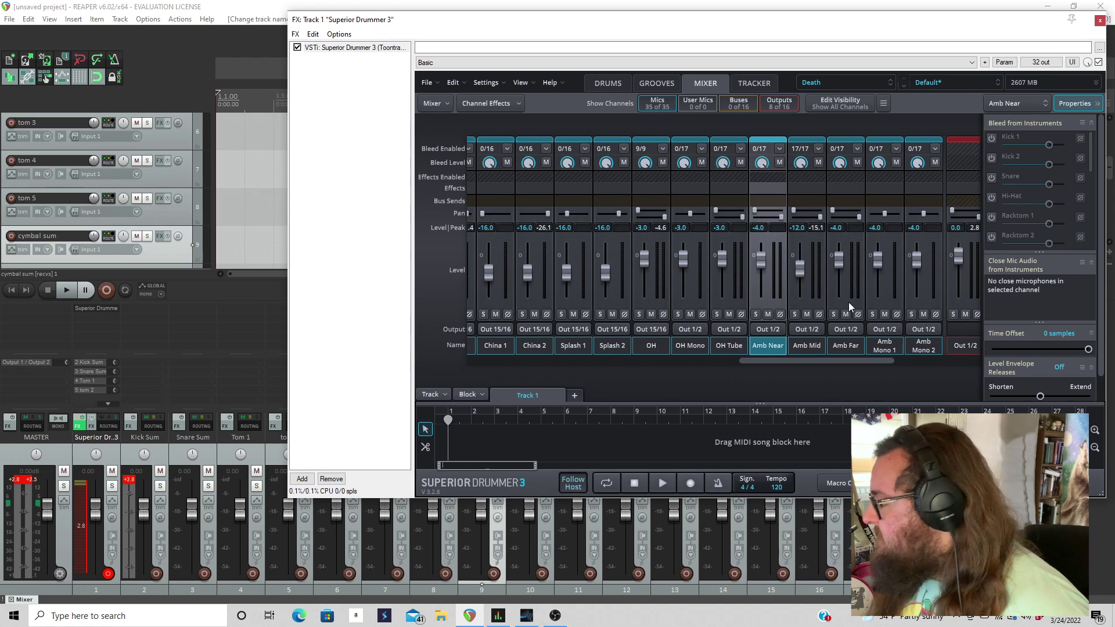
left_click(849, 302)
left_click(814, 302)
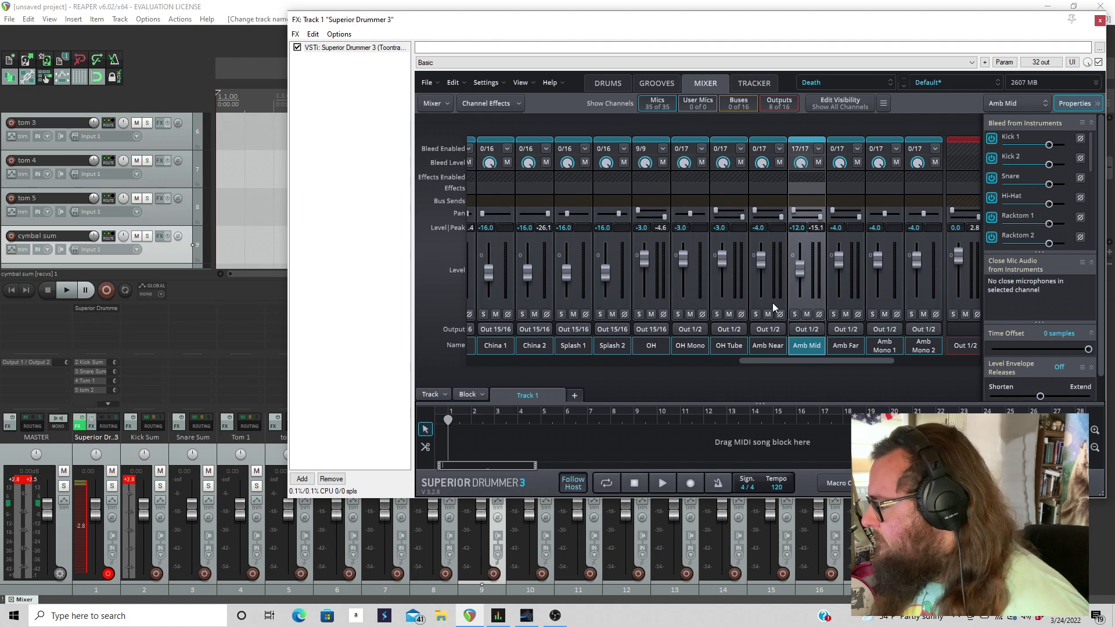
left_click(772, 302)
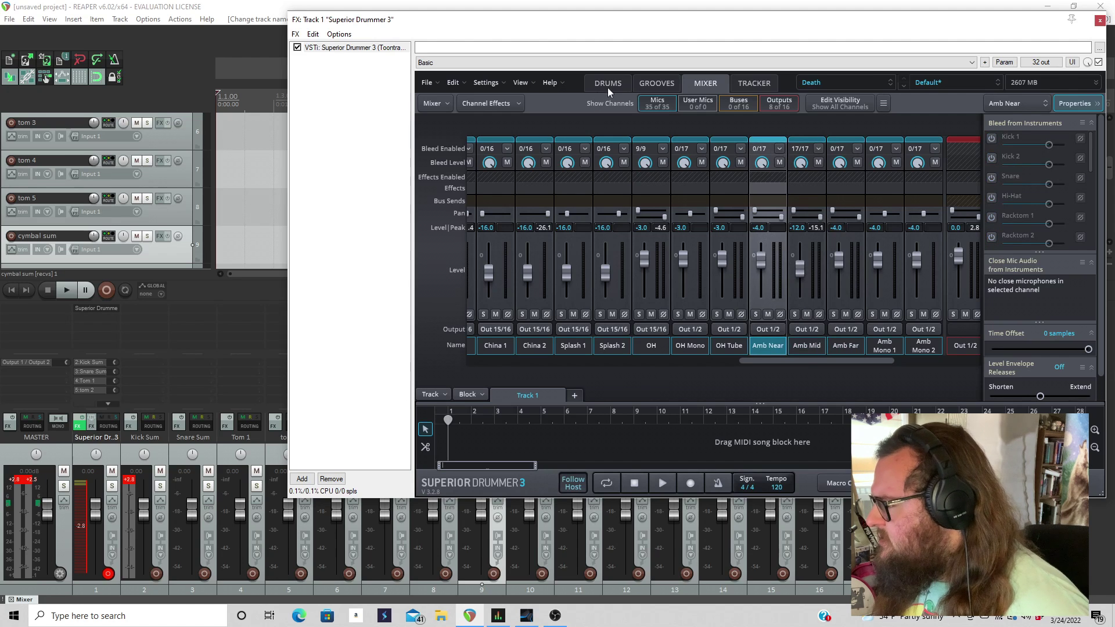
Drag Song 01 - Groove 03 from GGD Groove Packs onto the song track.
left_click(654, 83)
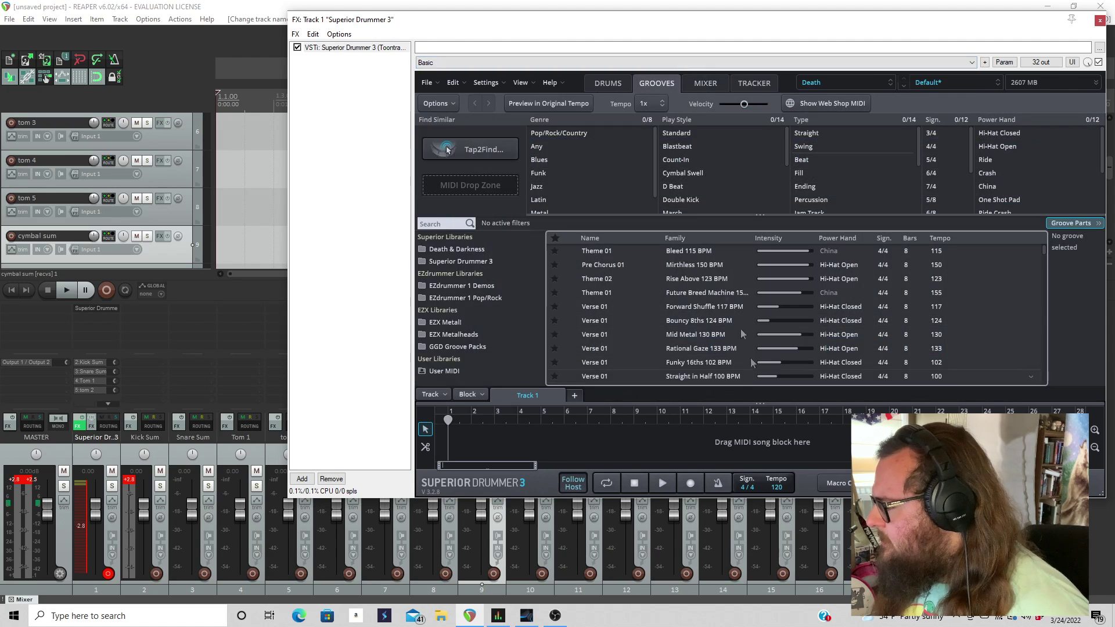
left_click(456, 346)
left_click_drag(743, 280, 492, 438)
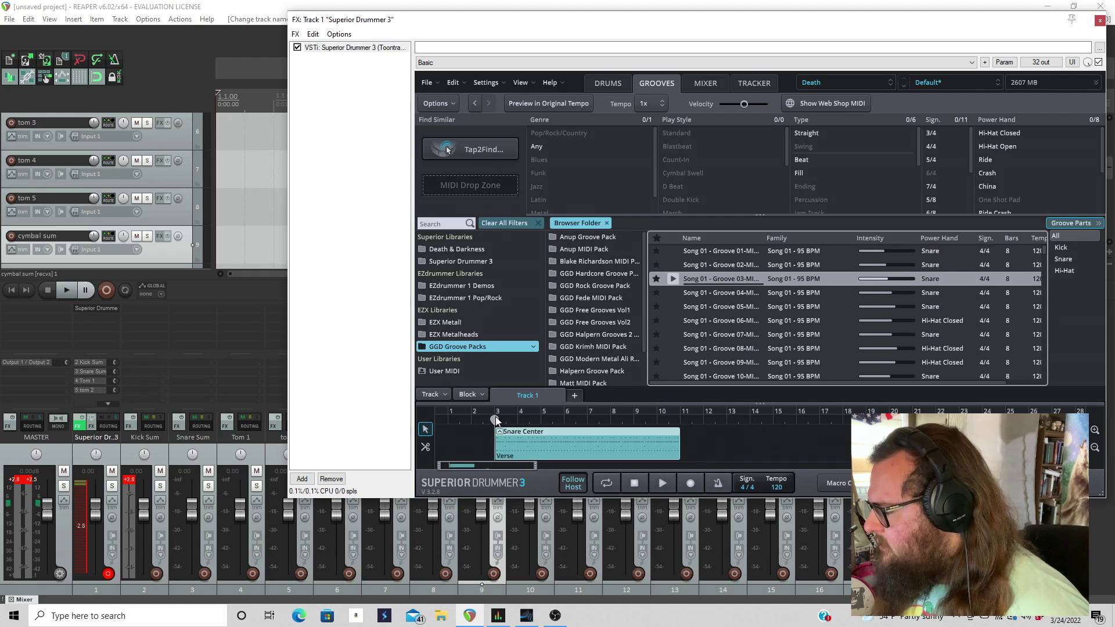
Play and stop the groove a few times to test it, then return to the SD3 Mixer.
key("space")
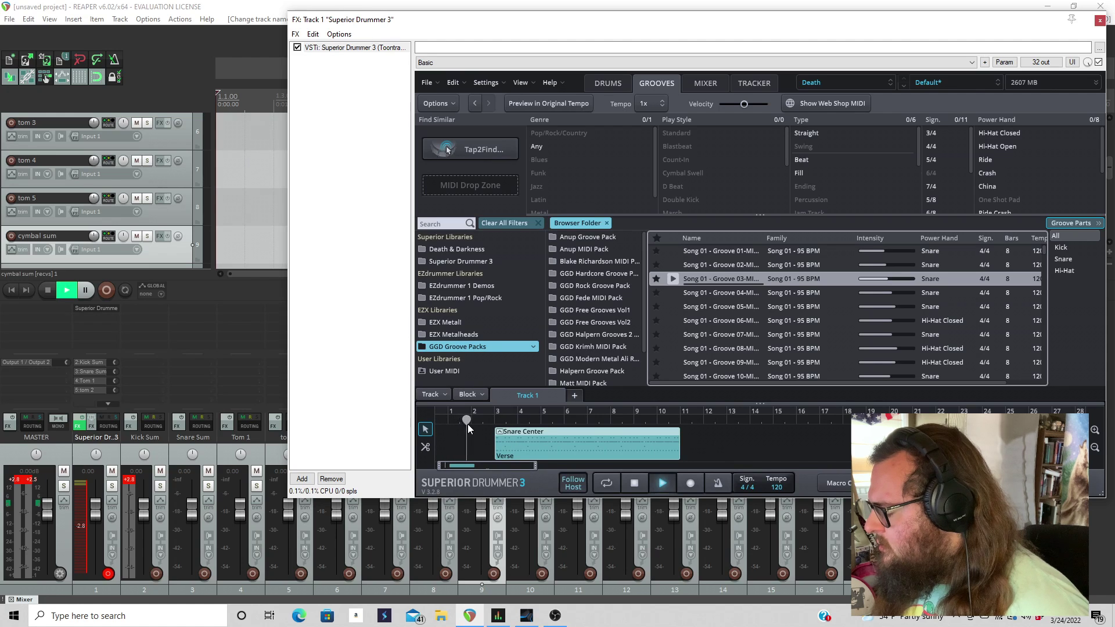
key("space")
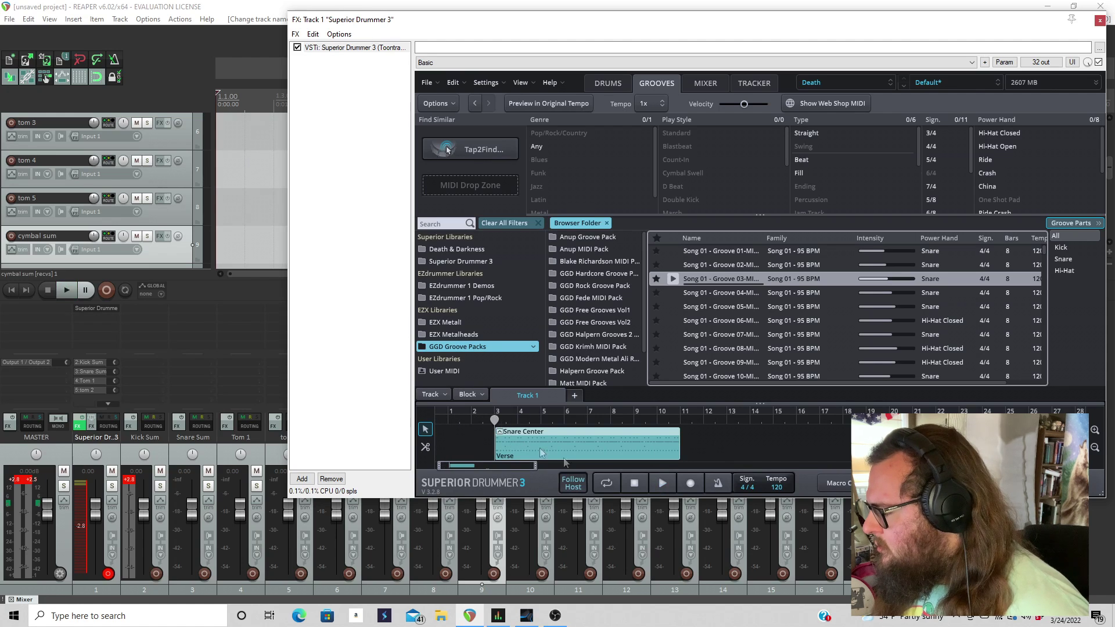
left_click(655, 485)
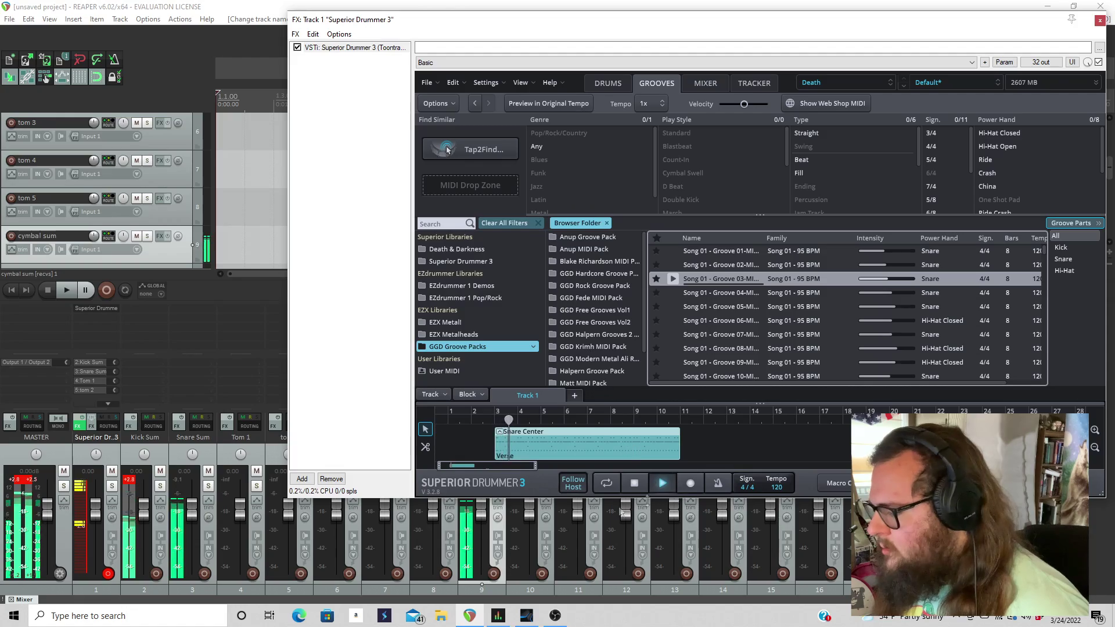
left_click_drag(621, 19, 688, 68)
key("space")
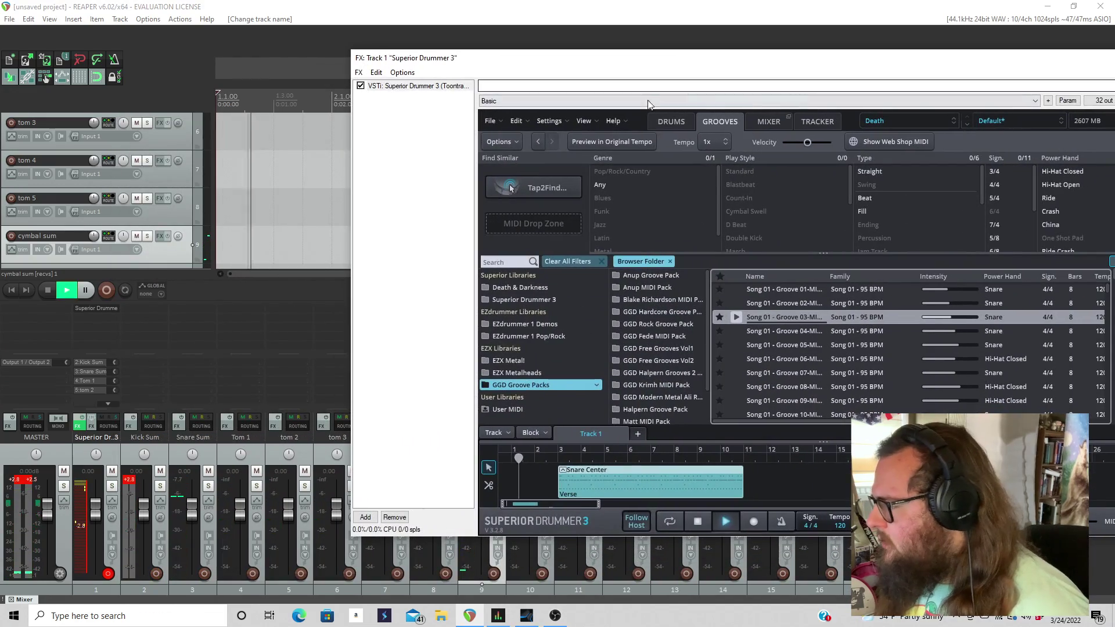
key("space")
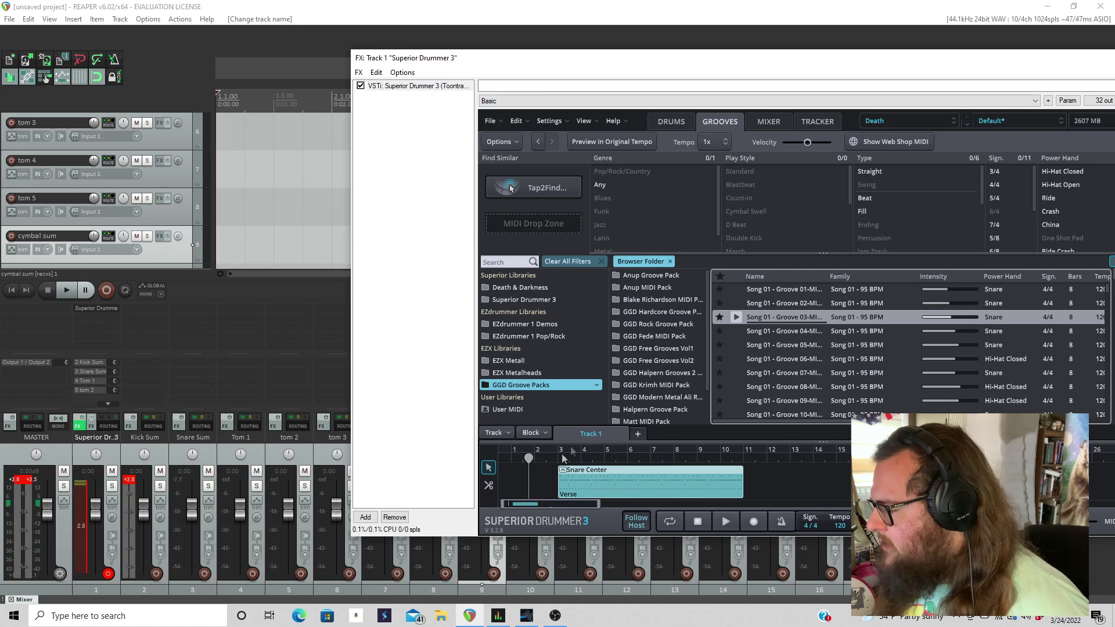
left_click(719, 122)
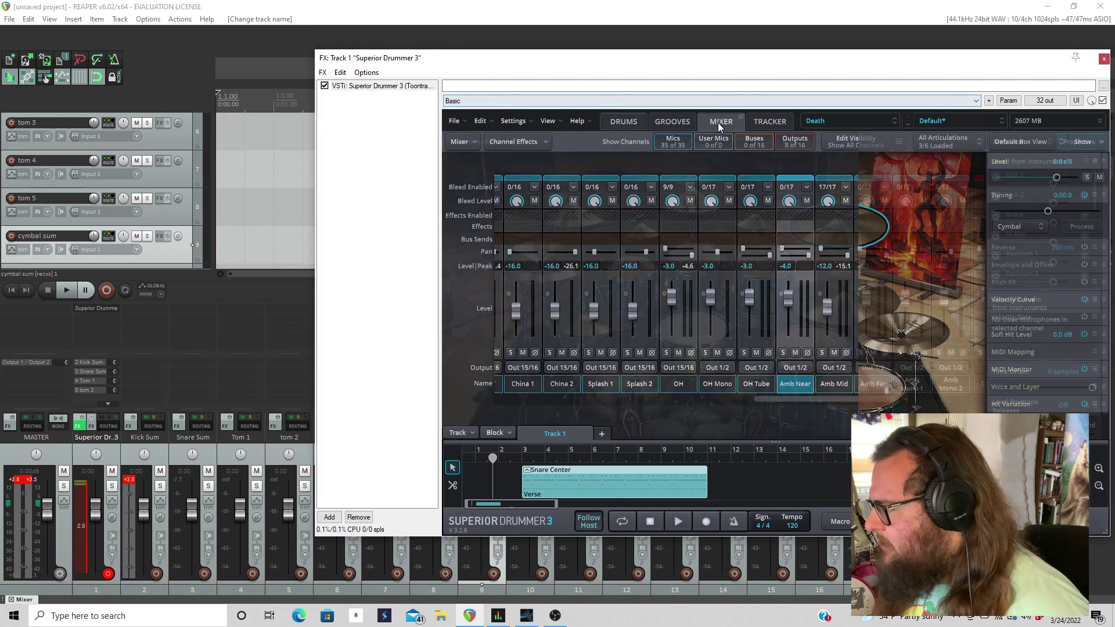
scroll(831, 398, "right", 1)
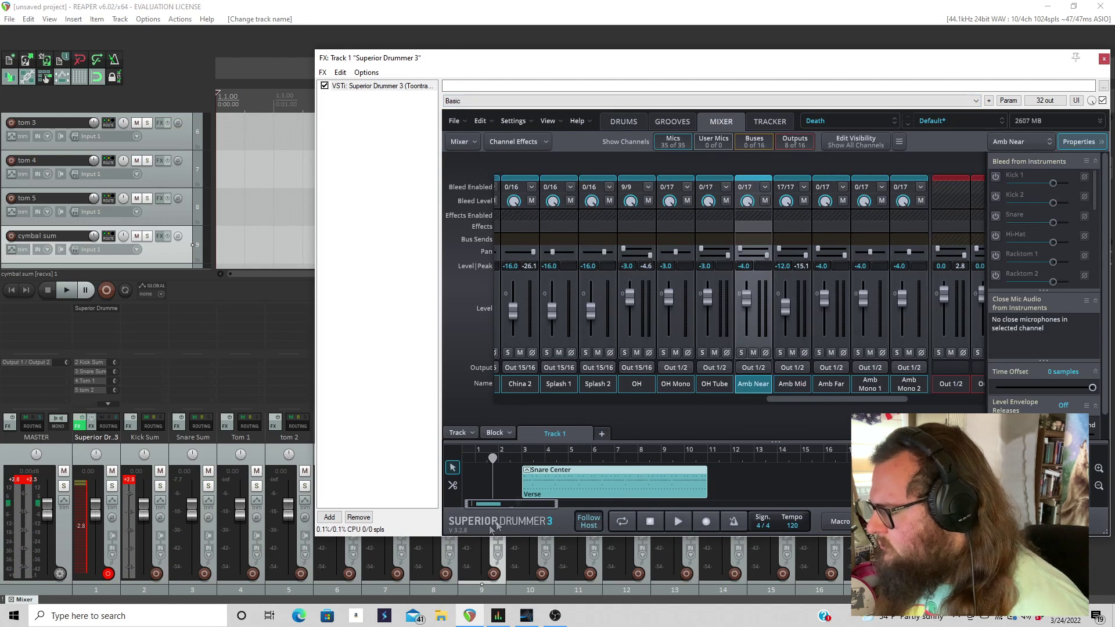
left_click(677, 521)
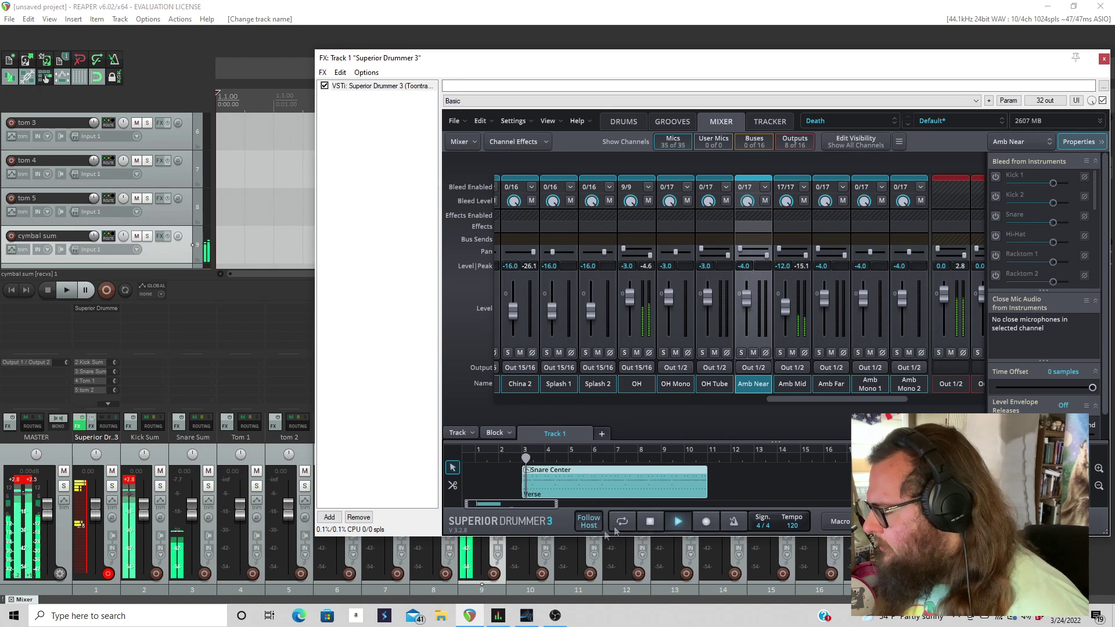
left_click(650, 523)
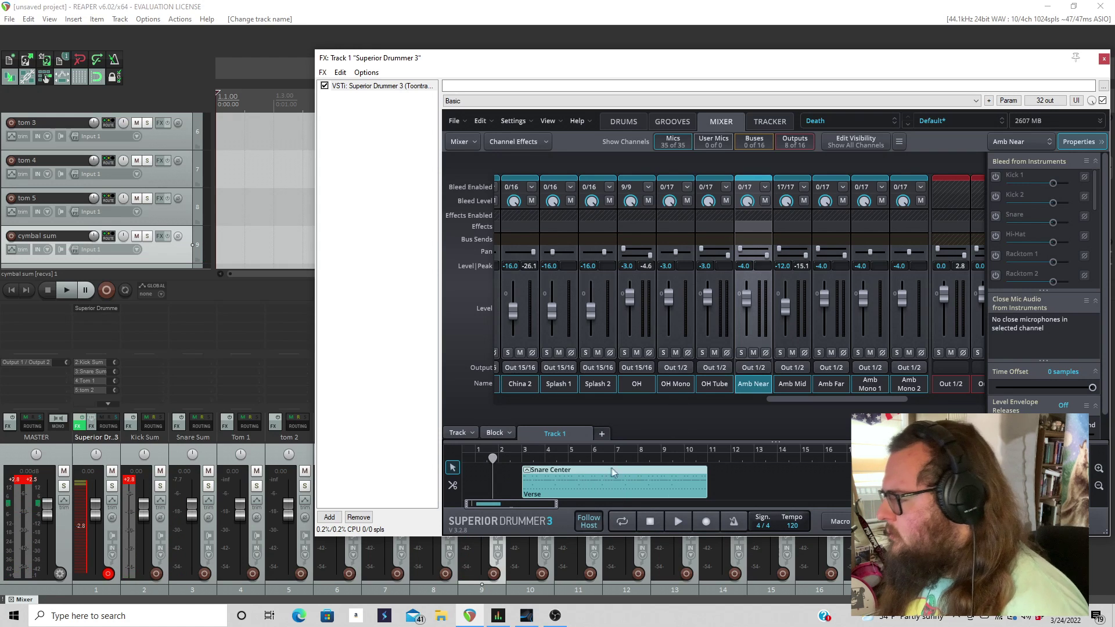
left_click(834, 340)
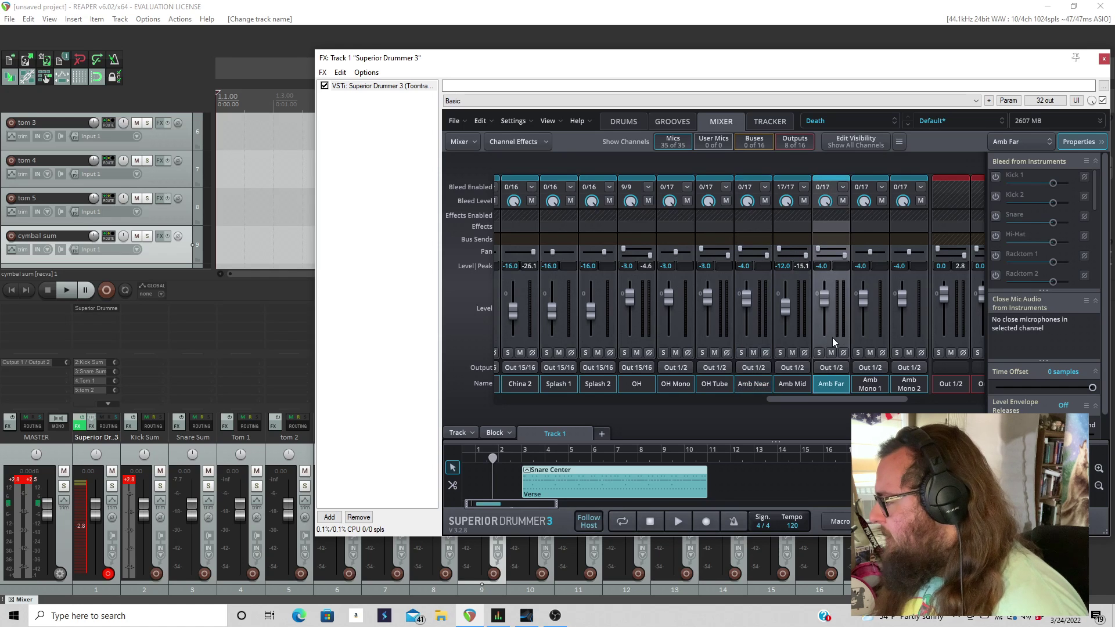
left_click(993, 177)
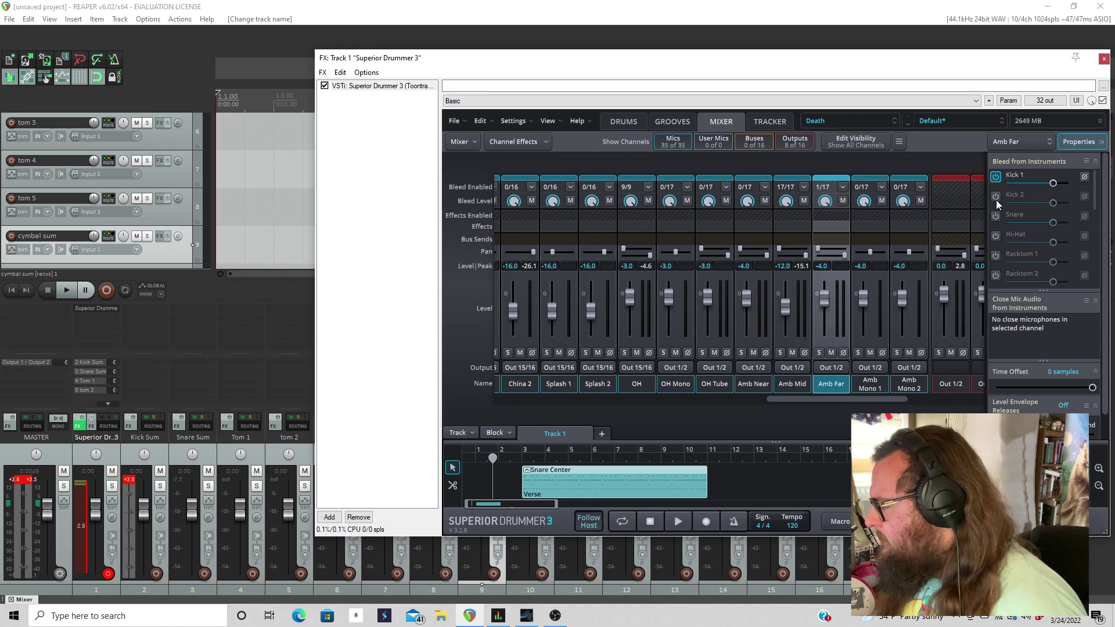
left_click(996, 197)
left_click(996, 217)
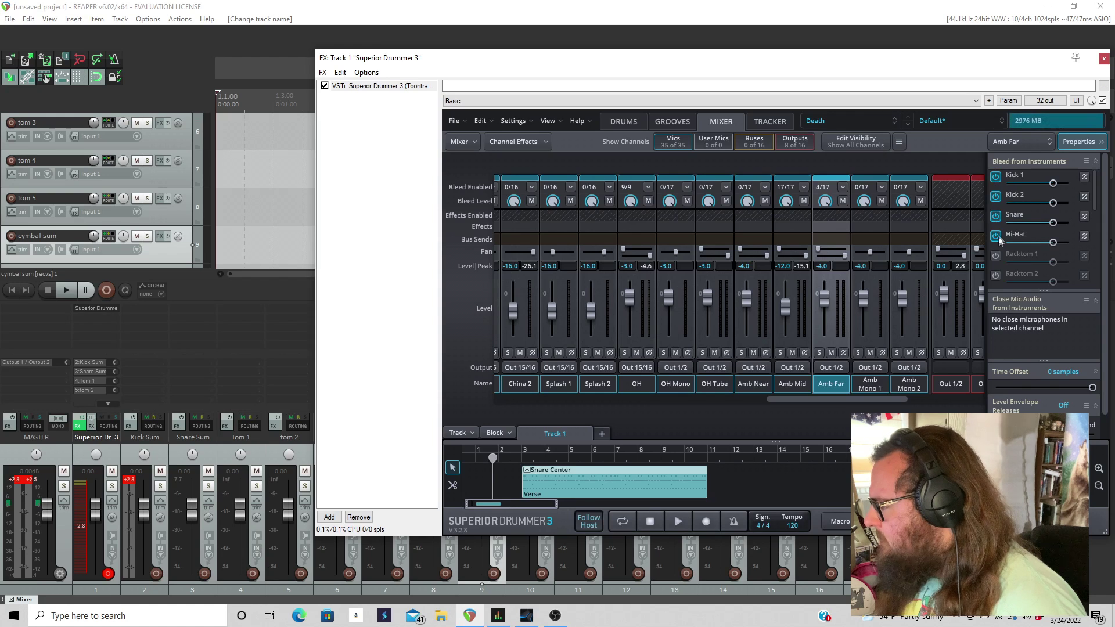
left_click(995, 216)
left_click(996, 196)
left_click(996, 176)
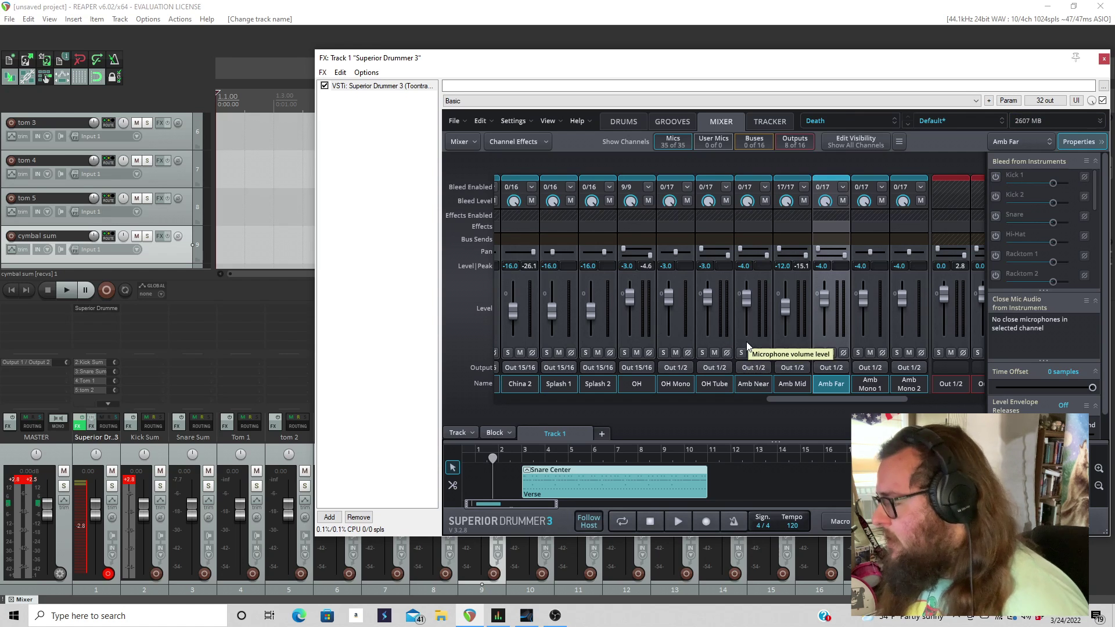
left_click(792, 343)
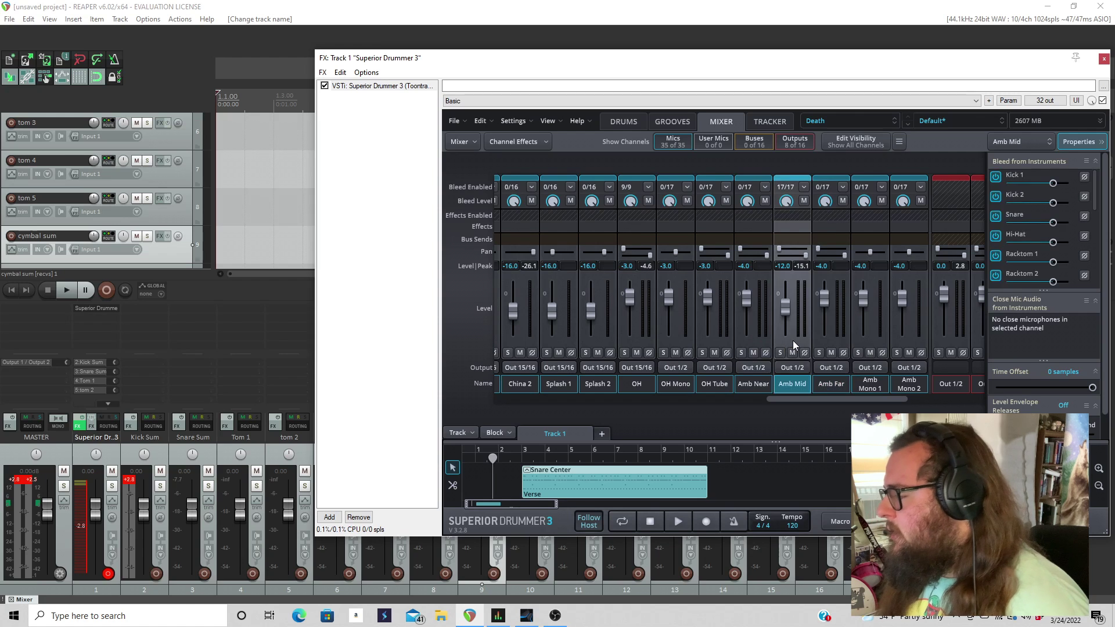
left_click(757, 343)
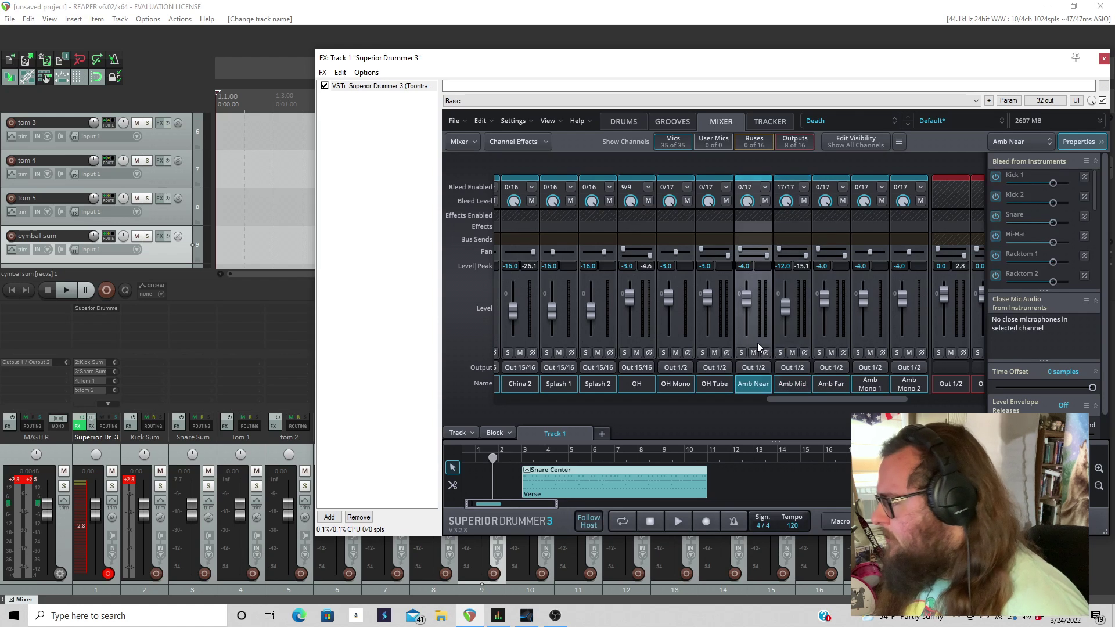
left_click(792, 342)
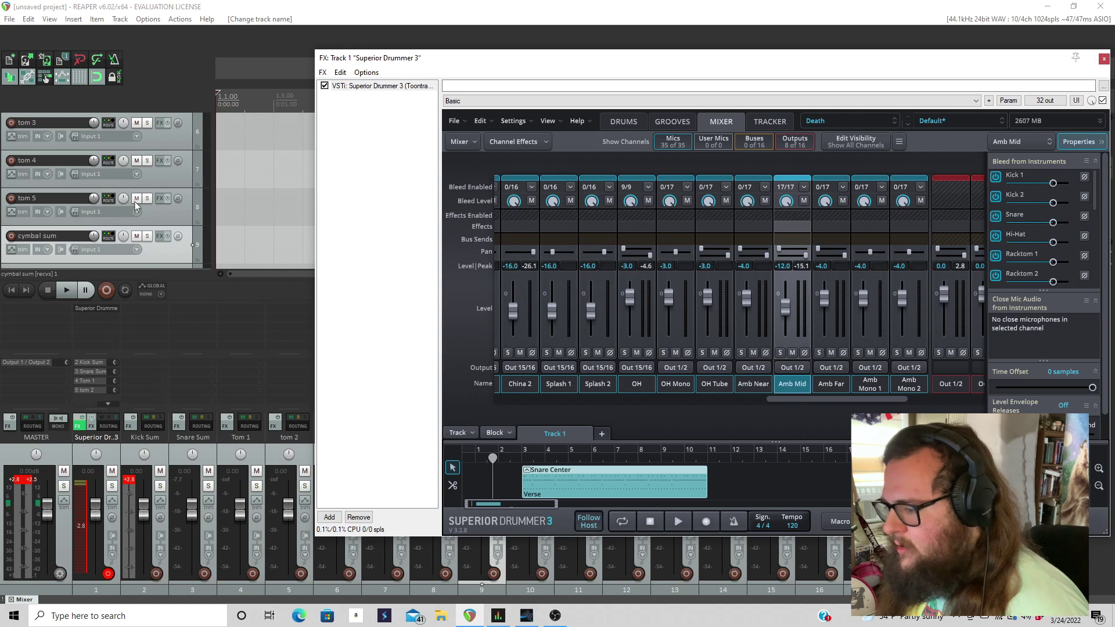
Route Superior Drummer's Amb Mid channel to Out 17/18 and name the S19/20 track Room mid.
scroll(134, 201, "down", 2)
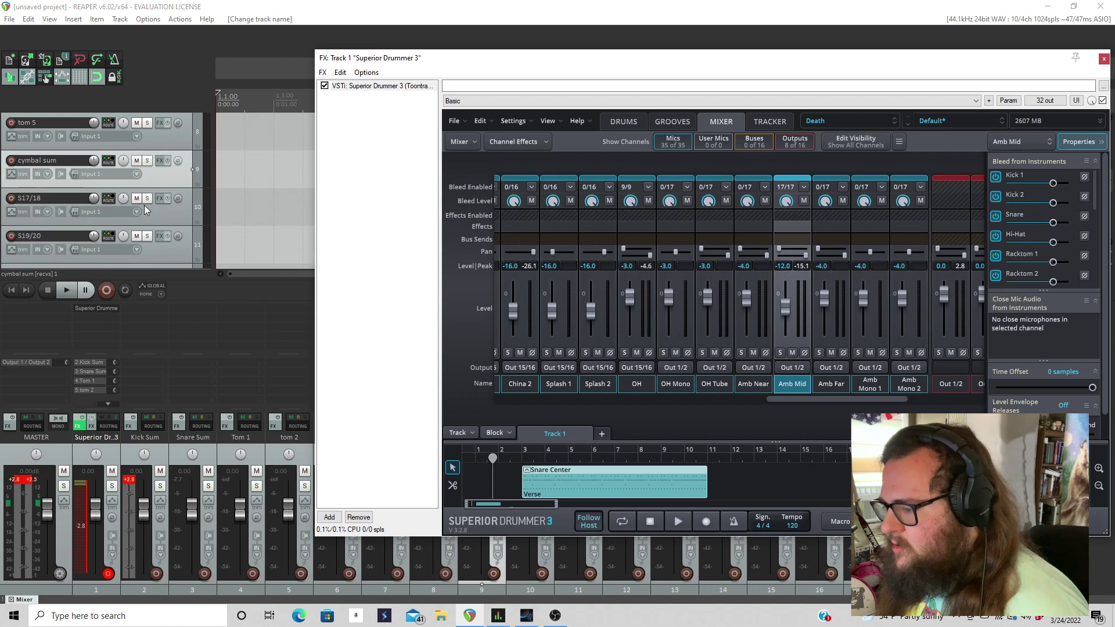
left_click(800, 367)
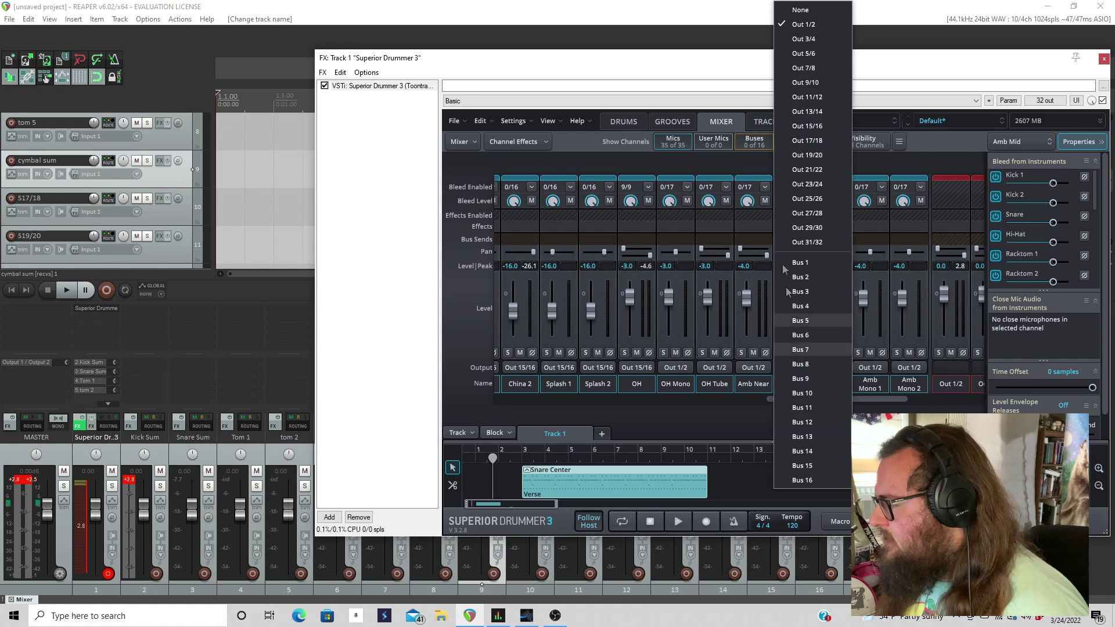
left_click(820, 143)
double_click(31, 236)
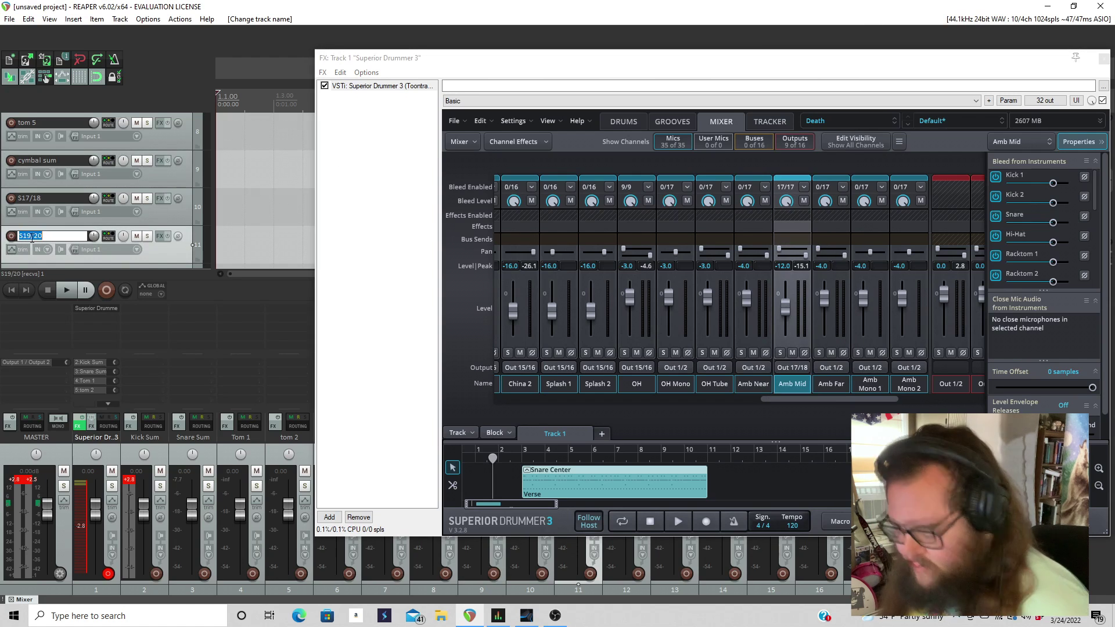
type("Room")
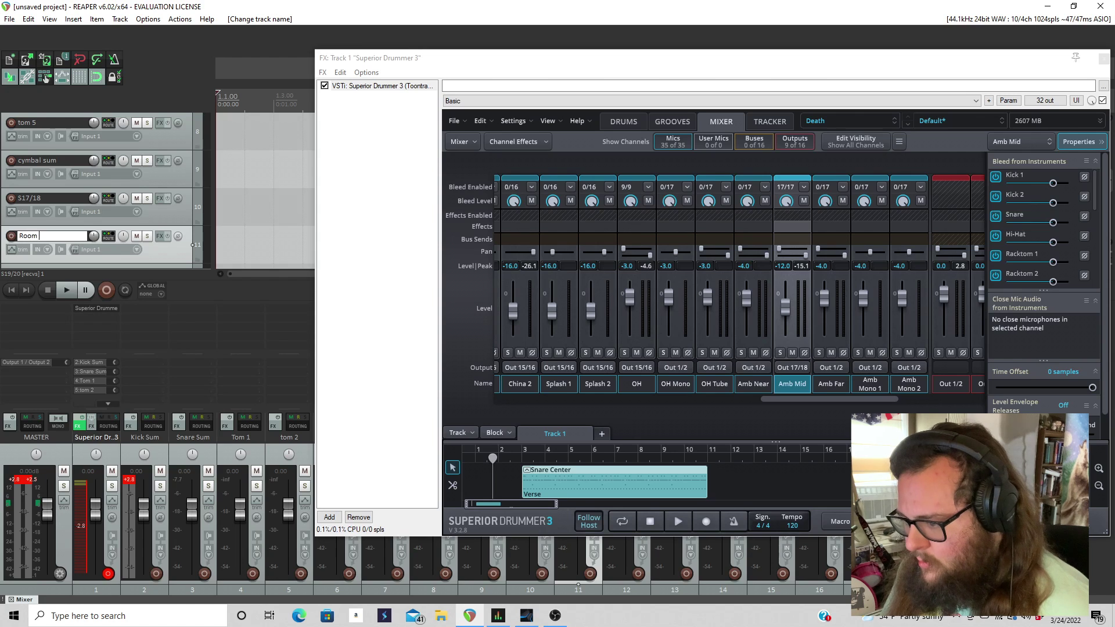
type(" mid")
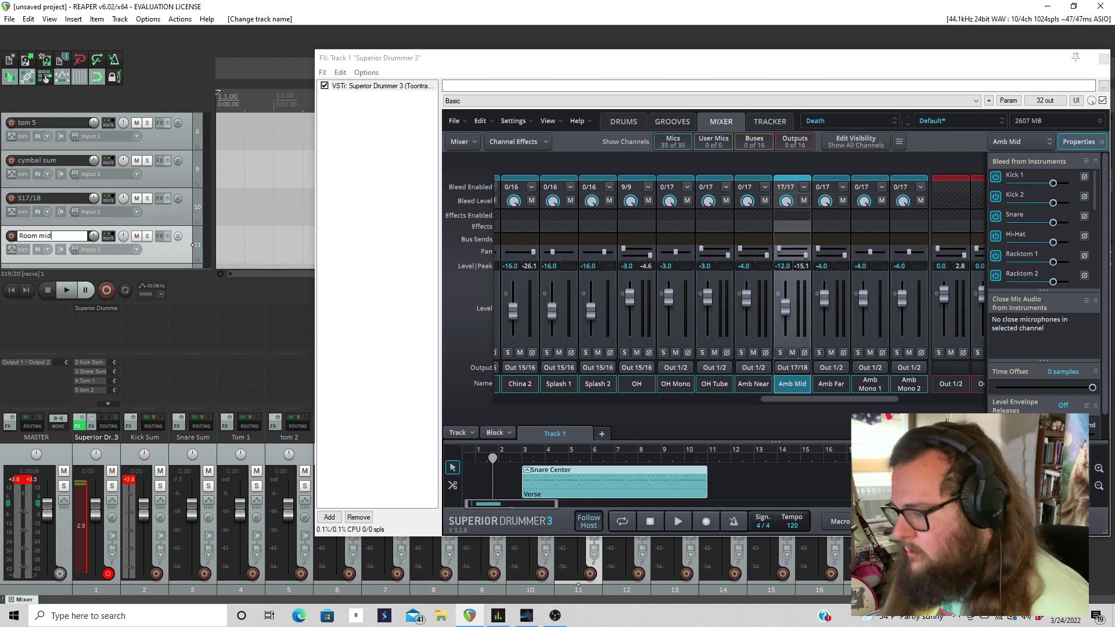
key("Return")
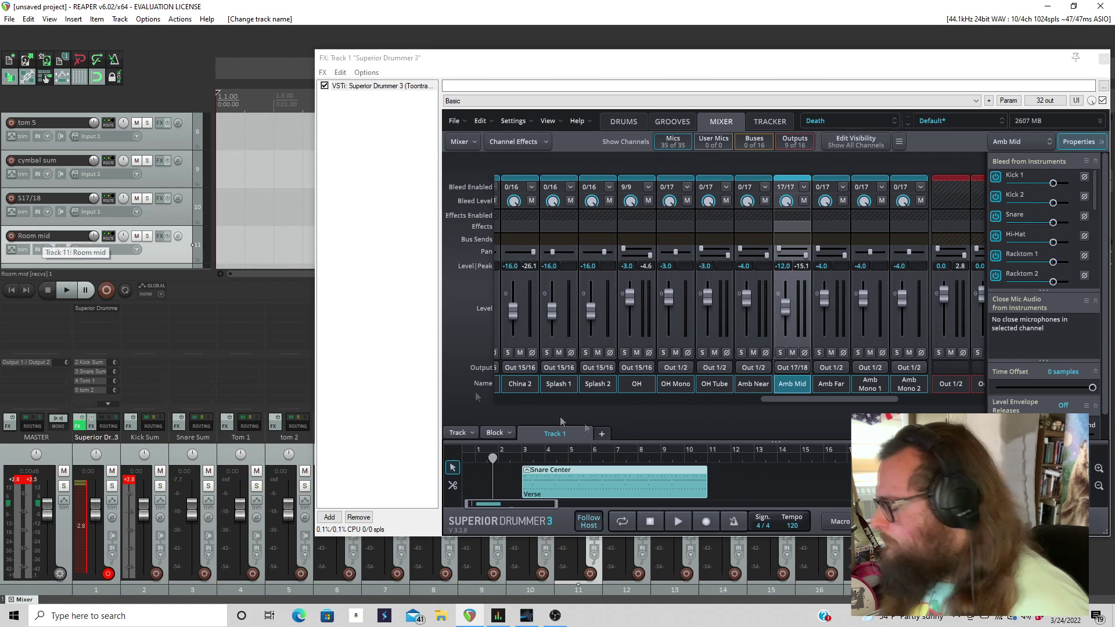
Play the Superior Drummer groove to check the meters, stop it, and return to the drum kit view.
left_click(679, 522)
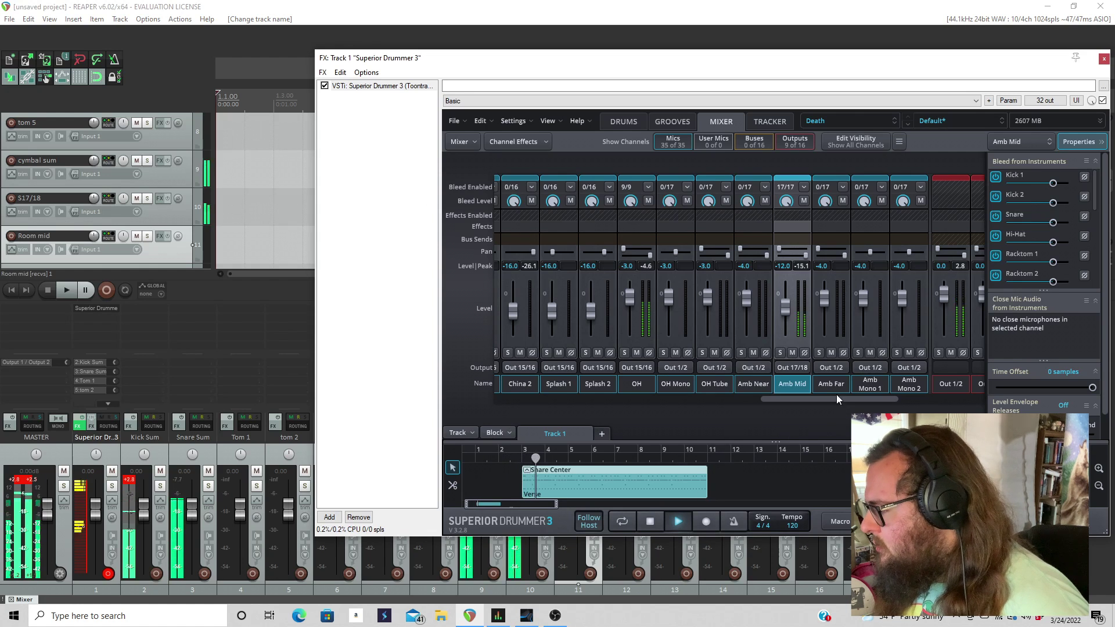
left_click_drag(833, 398, 633, 415)
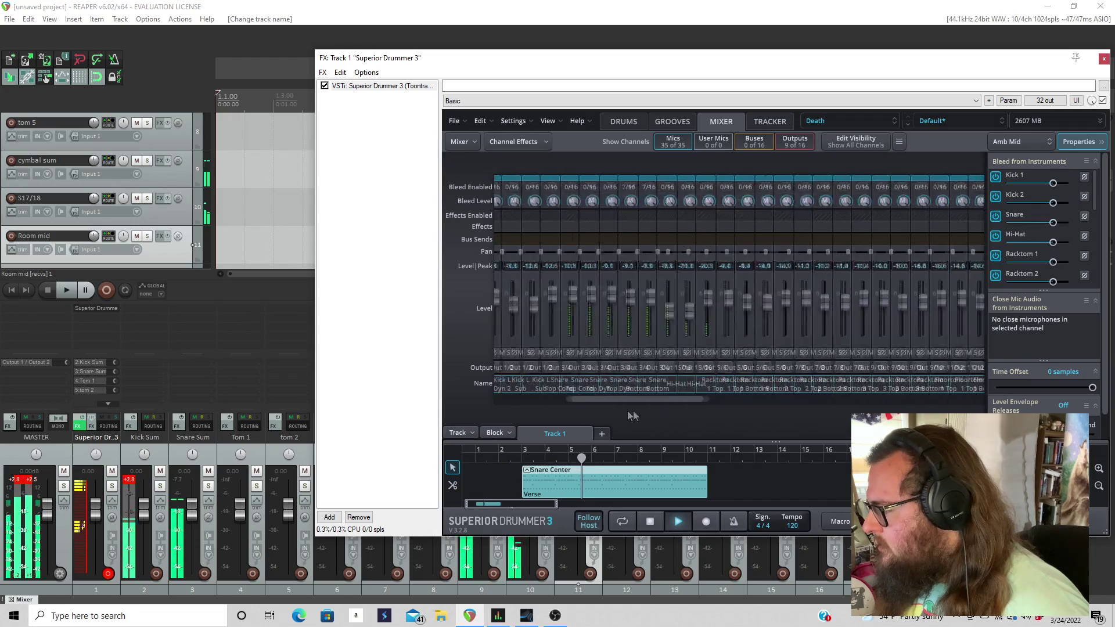
left_click(650, 521)
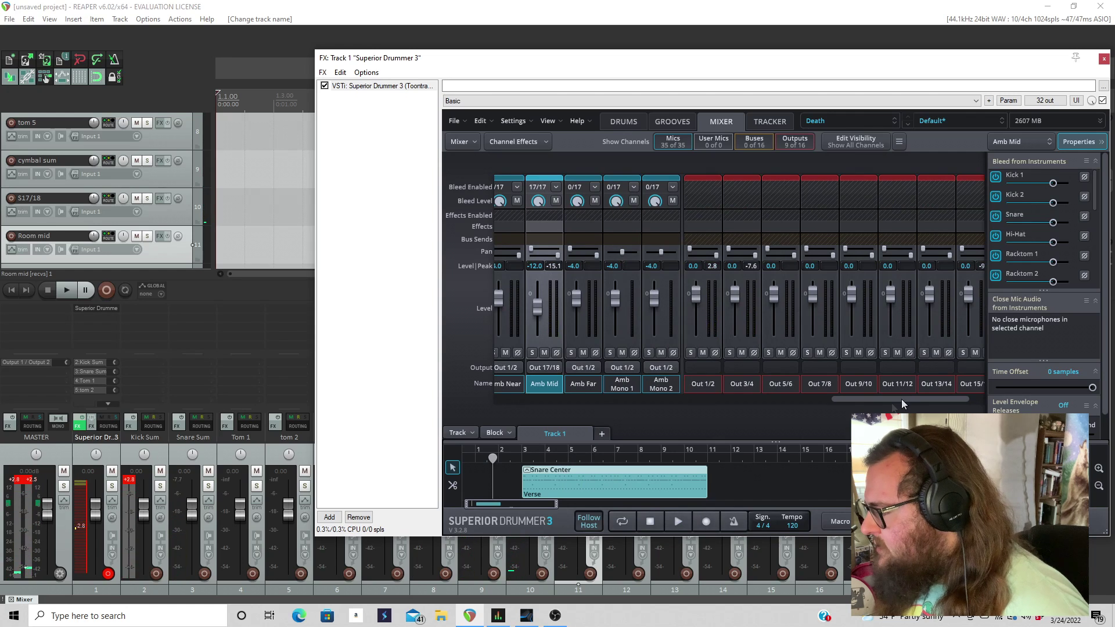
left_click_drag(901, 399, 541, 430)
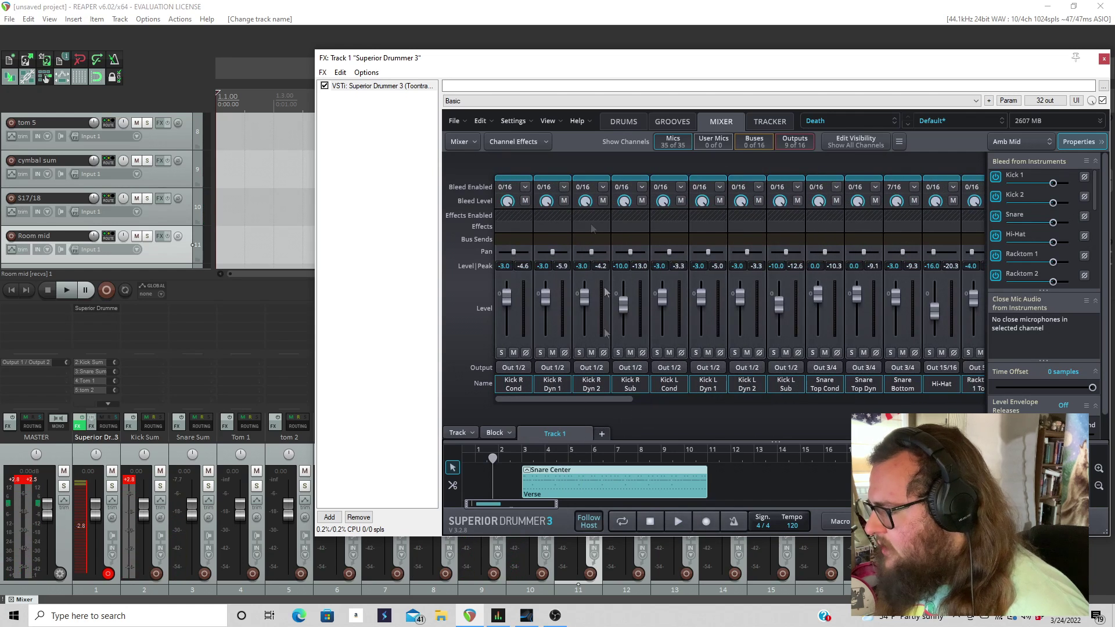
left_click(624, 121)
Hit rack tom 1 and floor toms 1 and 2 to check their output meters.
left_click_drag(701, 60, 982, 136)
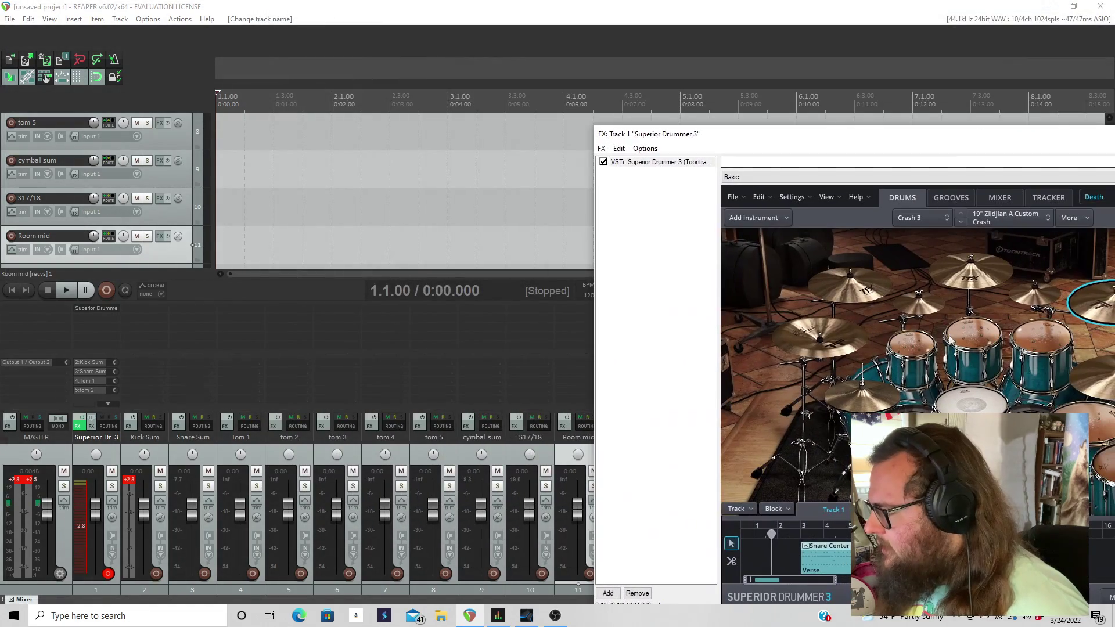
left_click(932, 345)
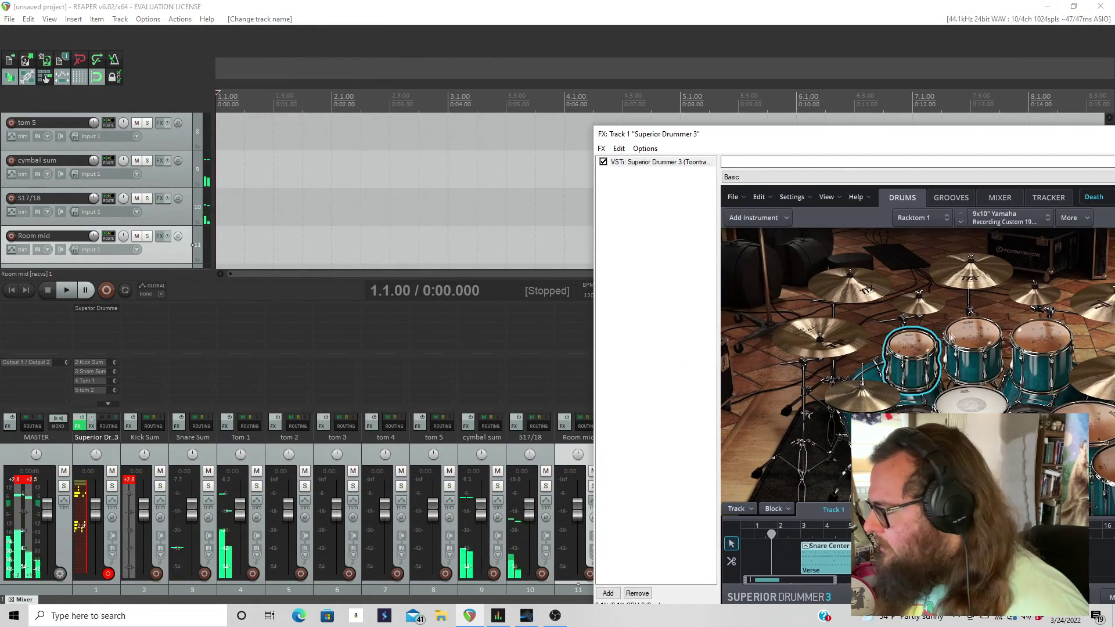
left_click(963, 329)
left_click(1040, 343)
left_click(1092, 440)
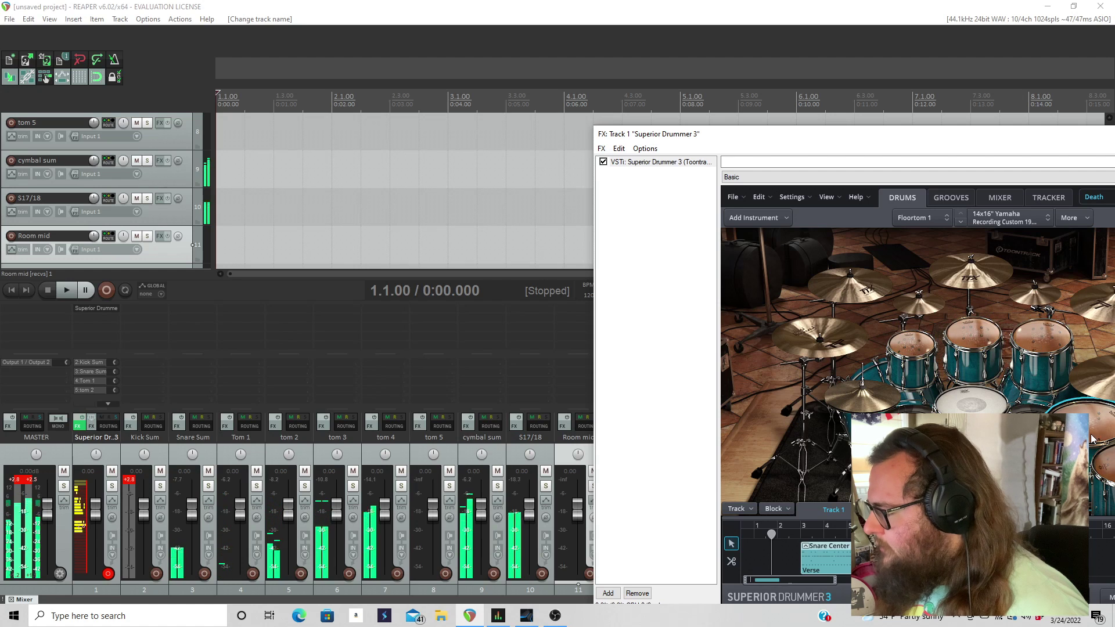
left_click(1110, 467)
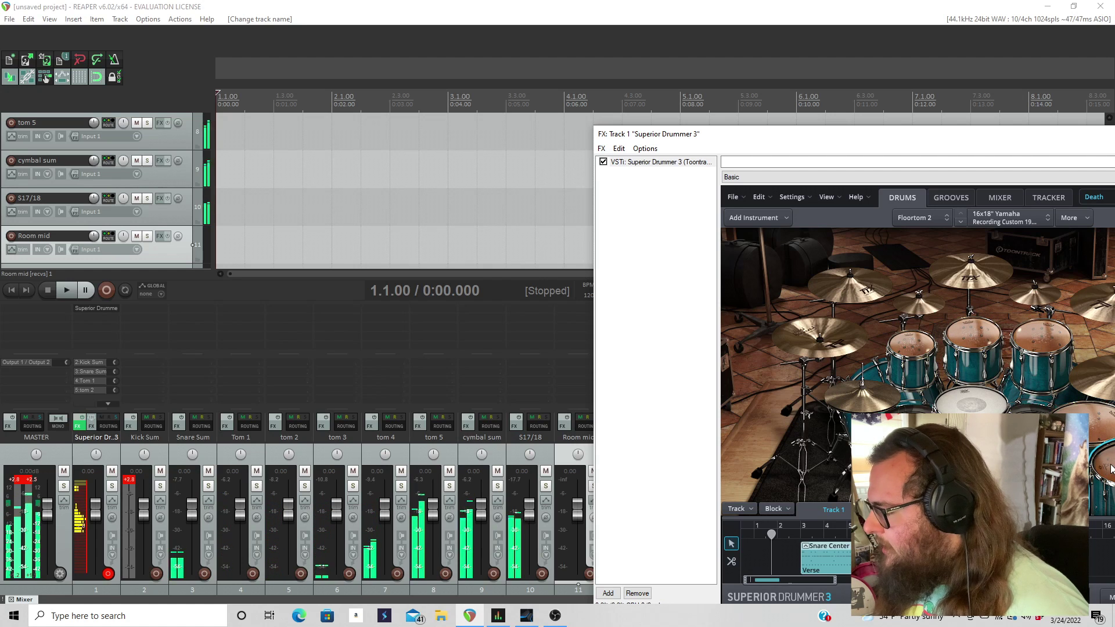
Rename the S17/18 track to room mid.
double_click(531, 437)
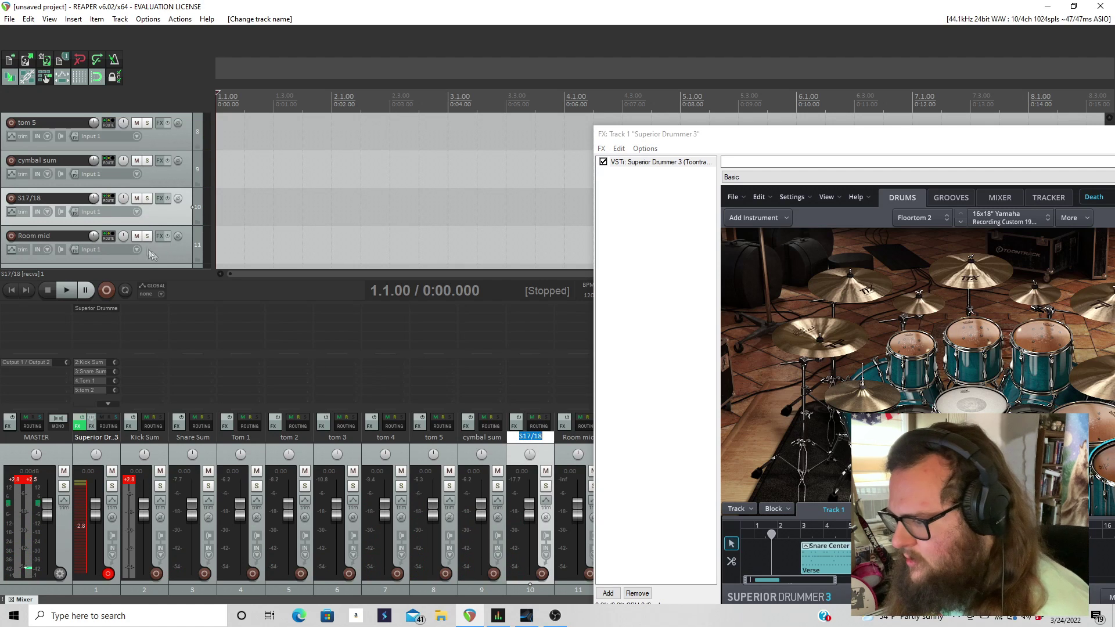
double_click(41, 199)
type("r")
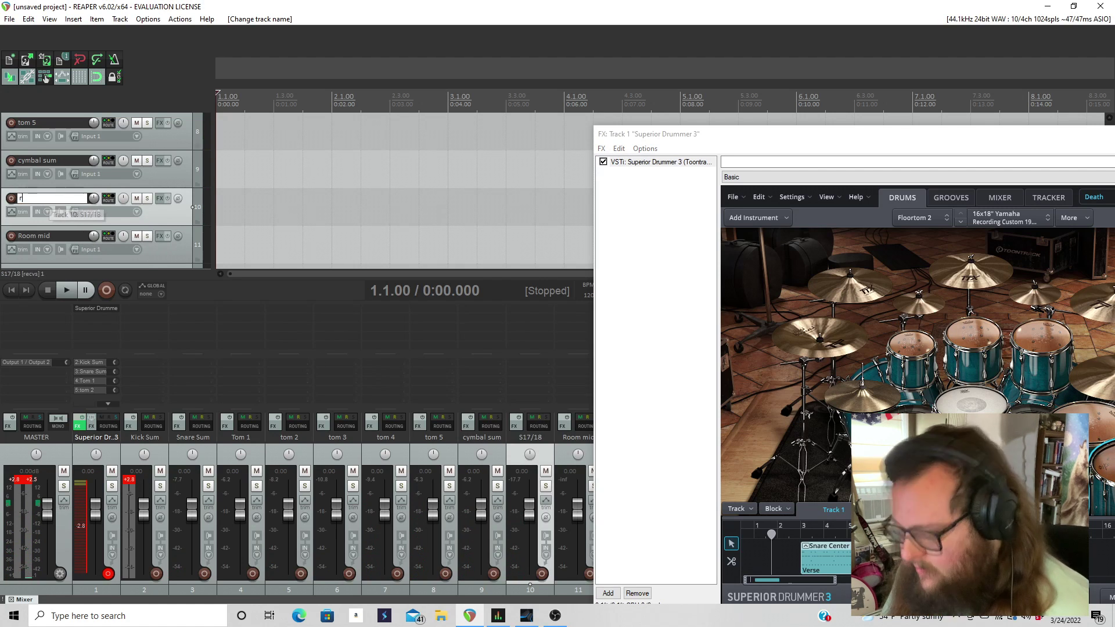
type("oom mid")
key("Return")
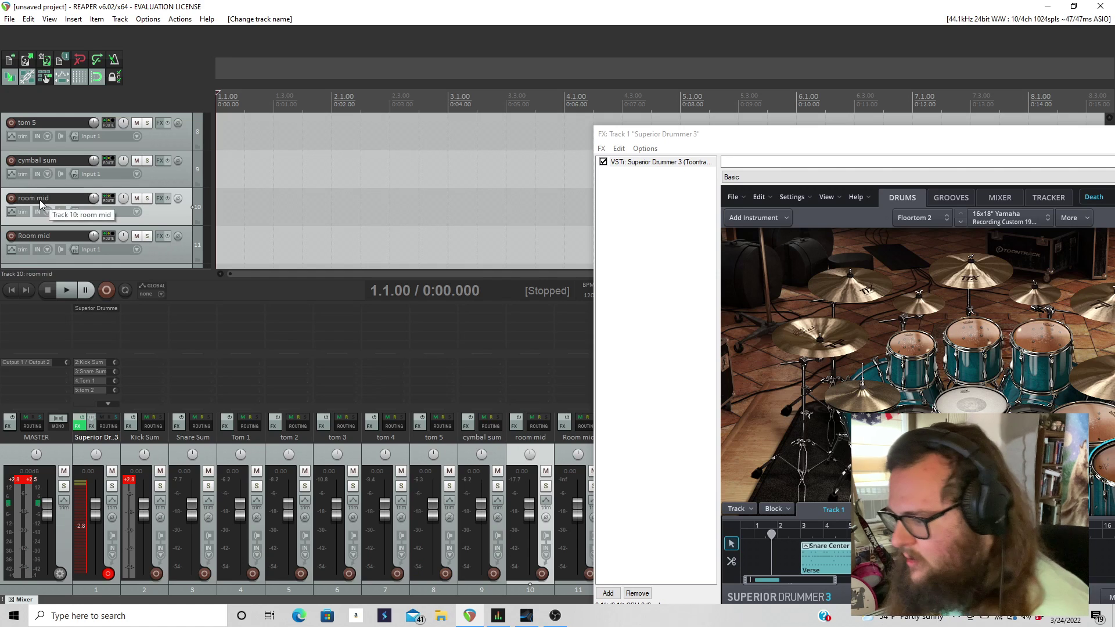
Clear track 11's Room mid name, leaving it unnamed.
left_click(33, 236)
double_click(48, 237)
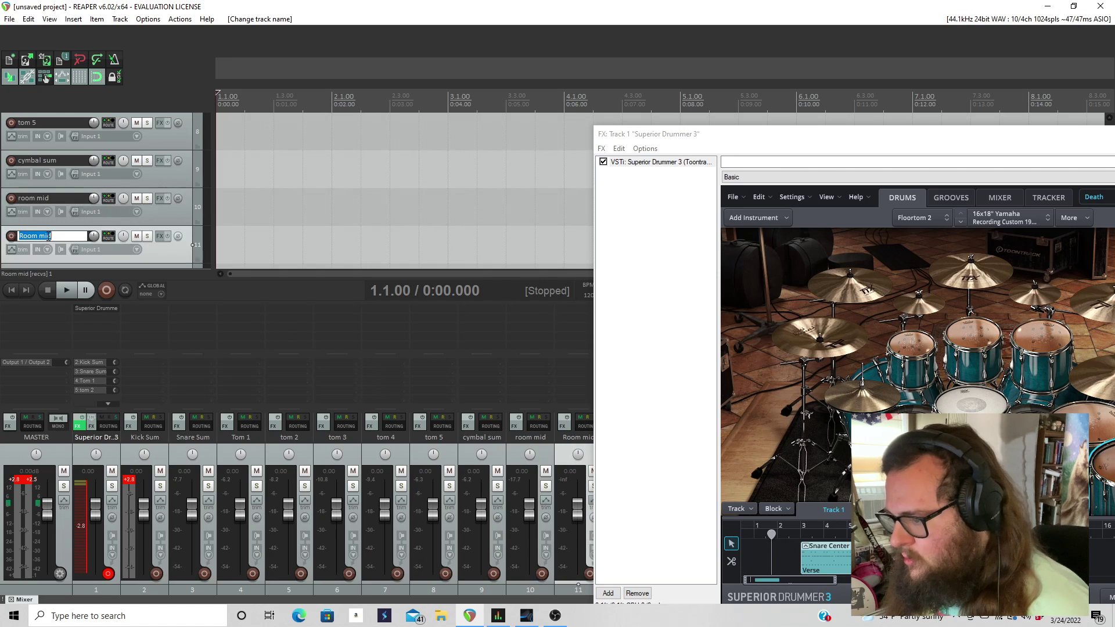
key("BackSpace")
key("Return")
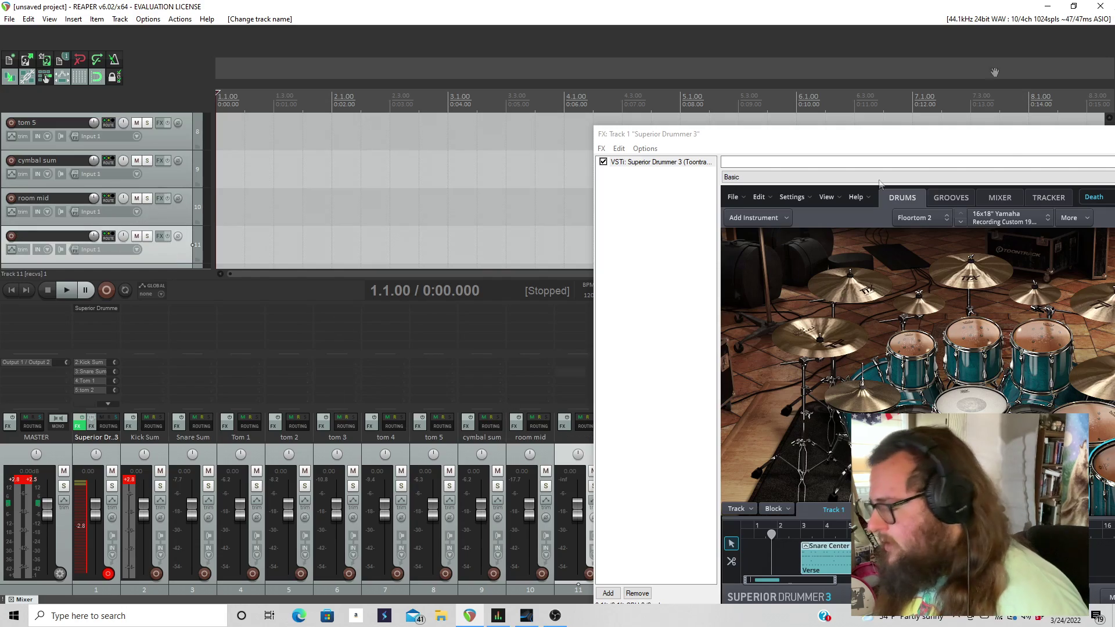
double_click(1006, 135)
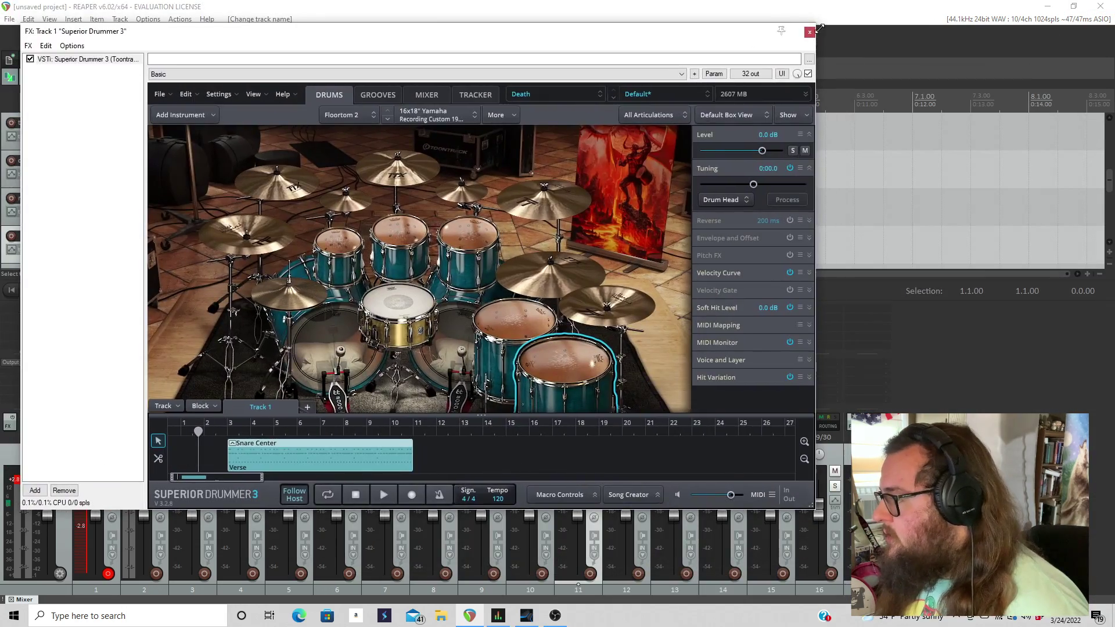
Reopen Superior Drummer from track 1 and switch to its mixer page.
left_click(809, 32)
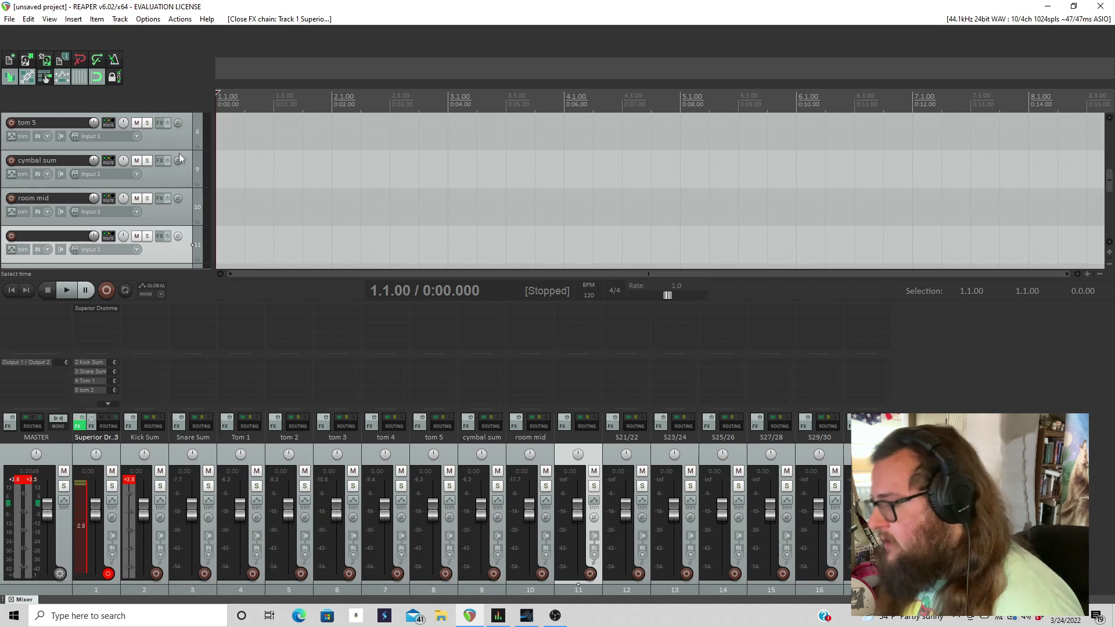
left_click(78, 426)
left_click(429, 96)
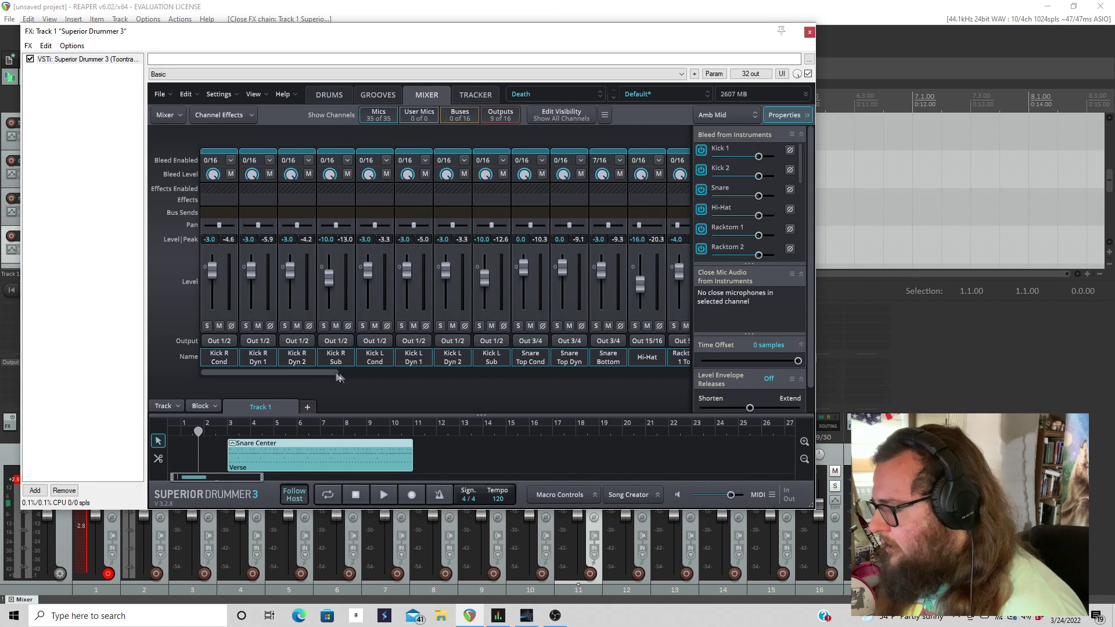
left_click_drag(340, 377, 572, 405)
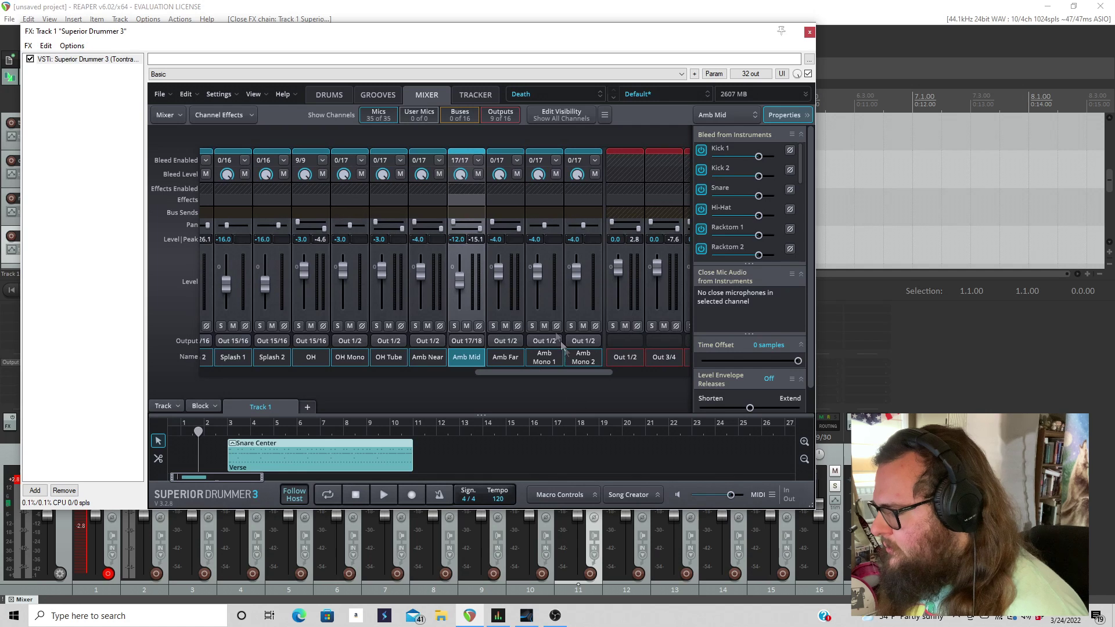
Inspect the Amb Mono 1, Far, Mid and Near channels, set the playhead to bar 3, and hide the plugin.
left_click(547, 316)
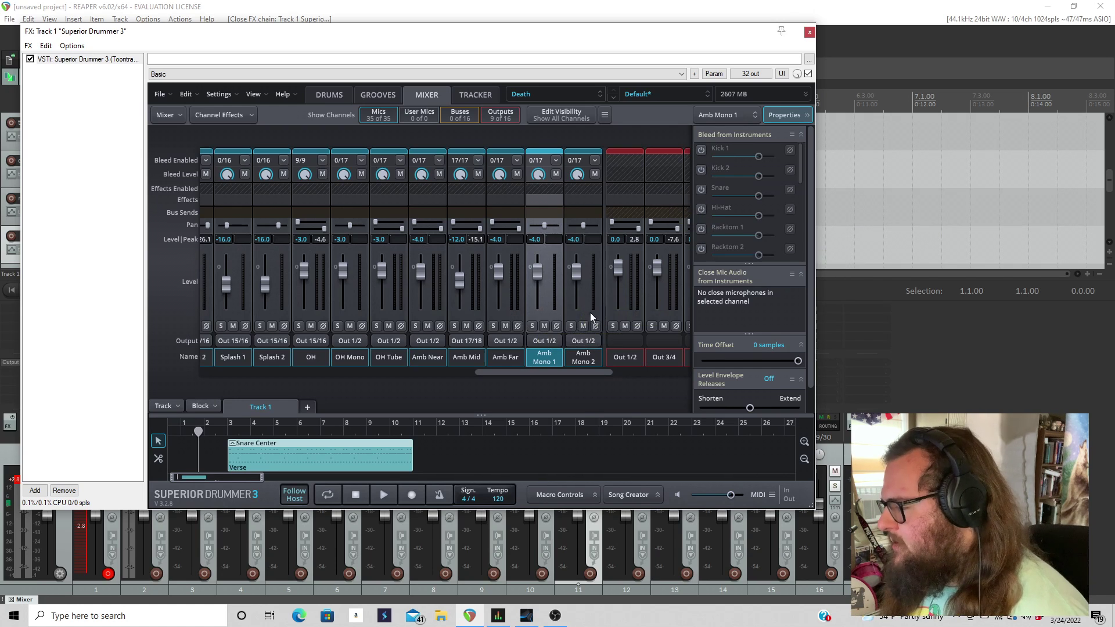
left_click(514, 315)
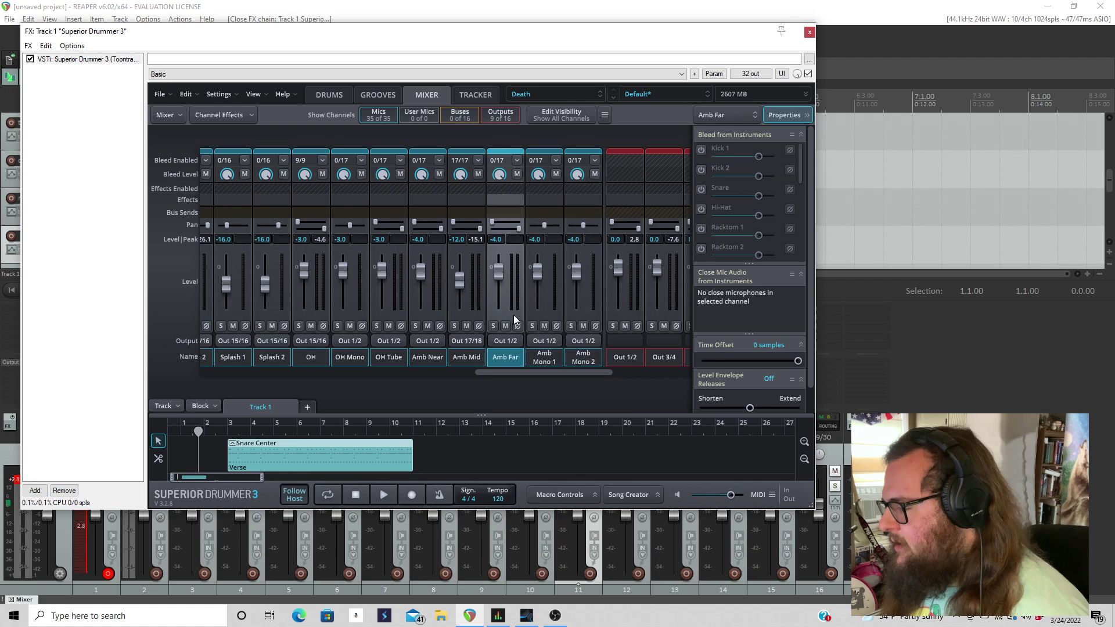
left_click(452, 315)
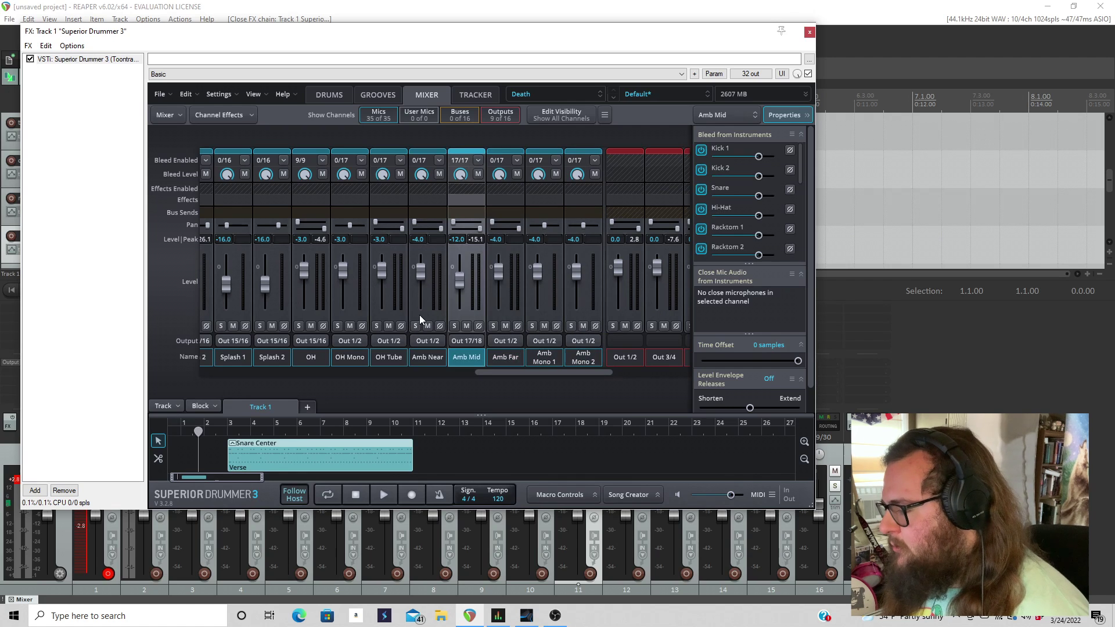
left_click(431, 318)
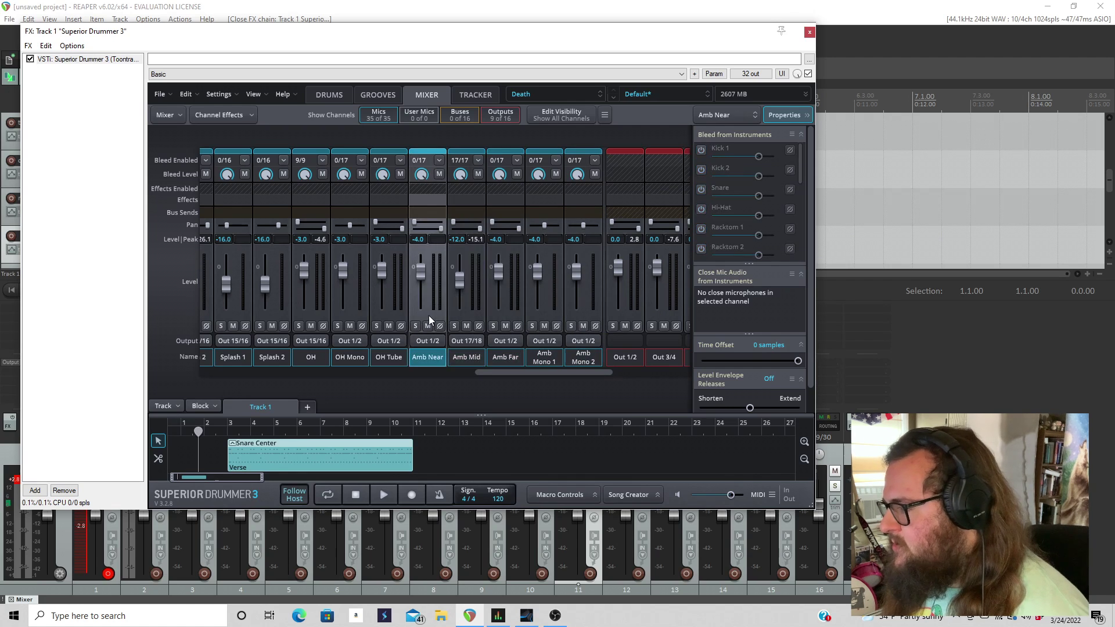
left_click(511, 309)
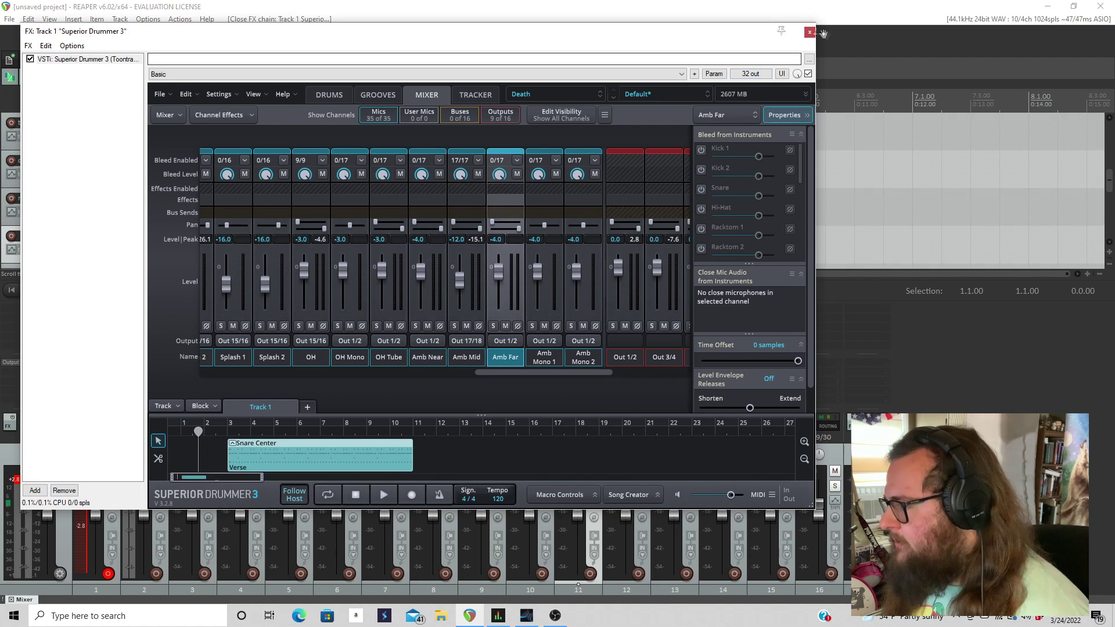
left_click(228, 427)
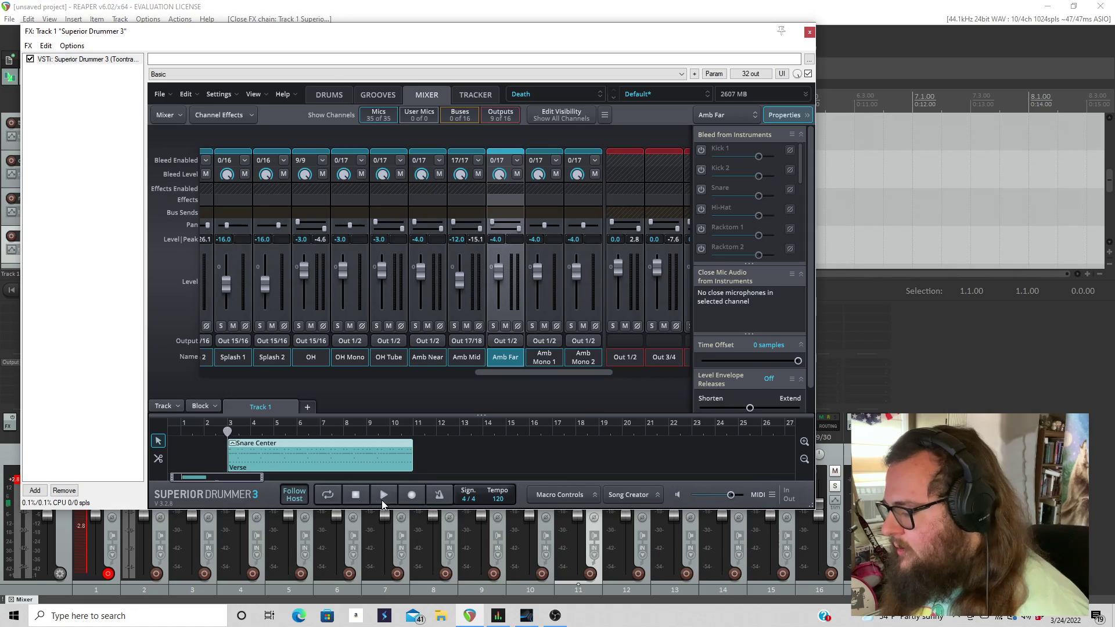
key("Escape")
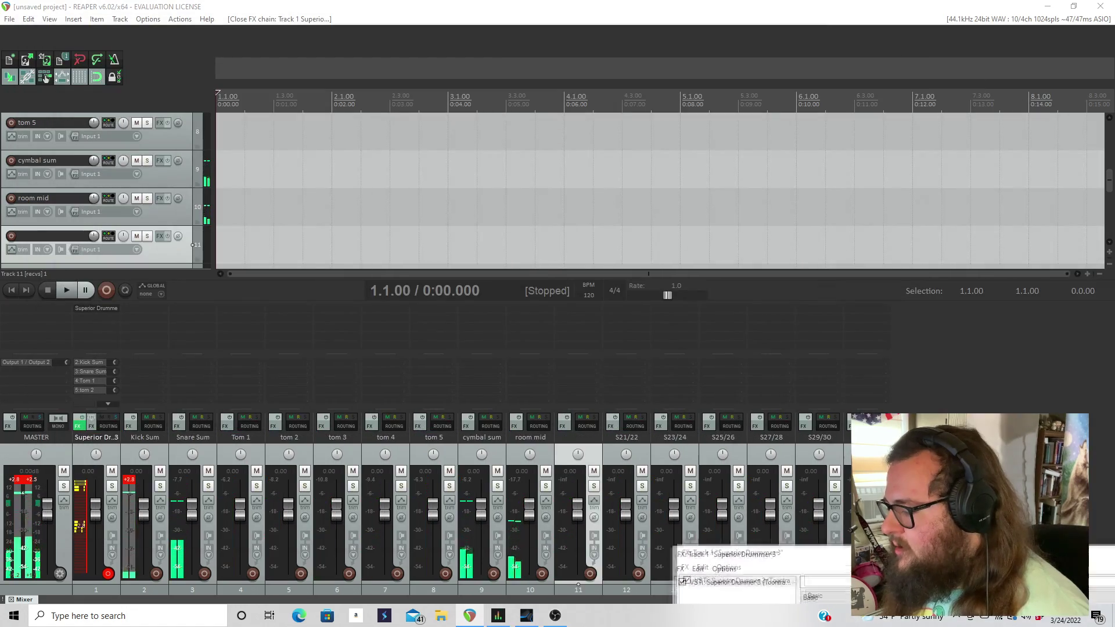
Set the playback start to bar 2 while the Superior Drummer window is hidden.
key("shift+f")
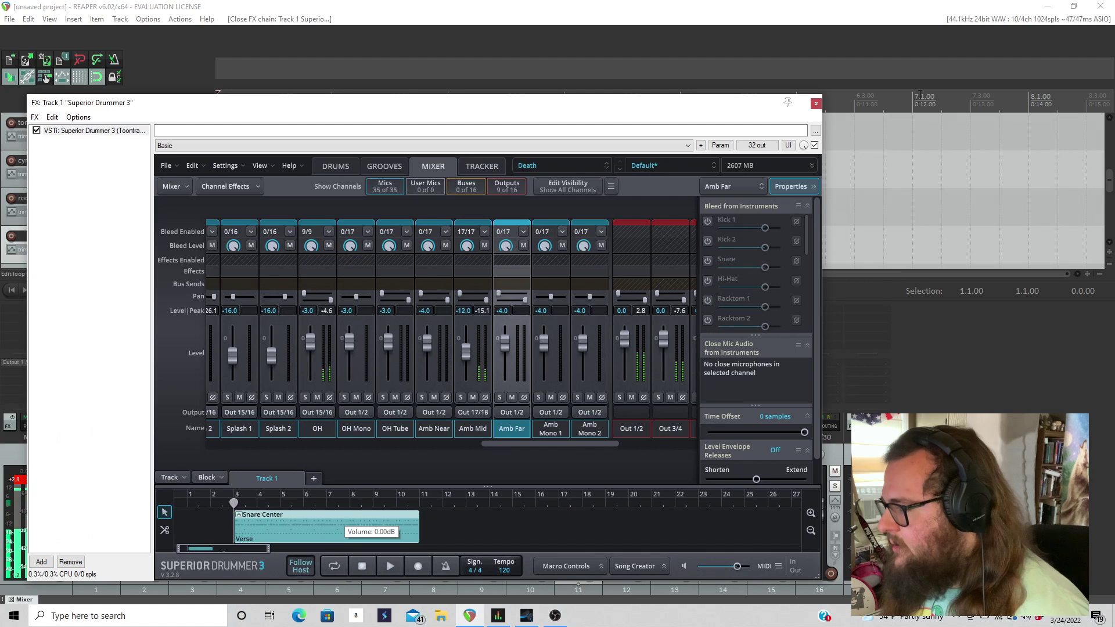
key("Escape")
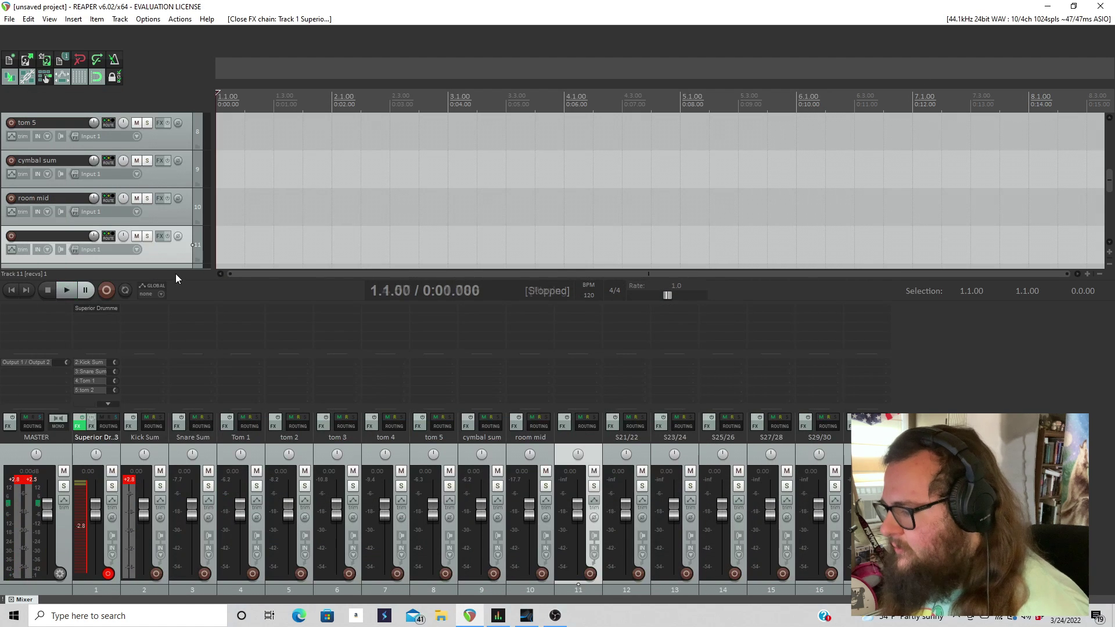
left_click(337, 106)
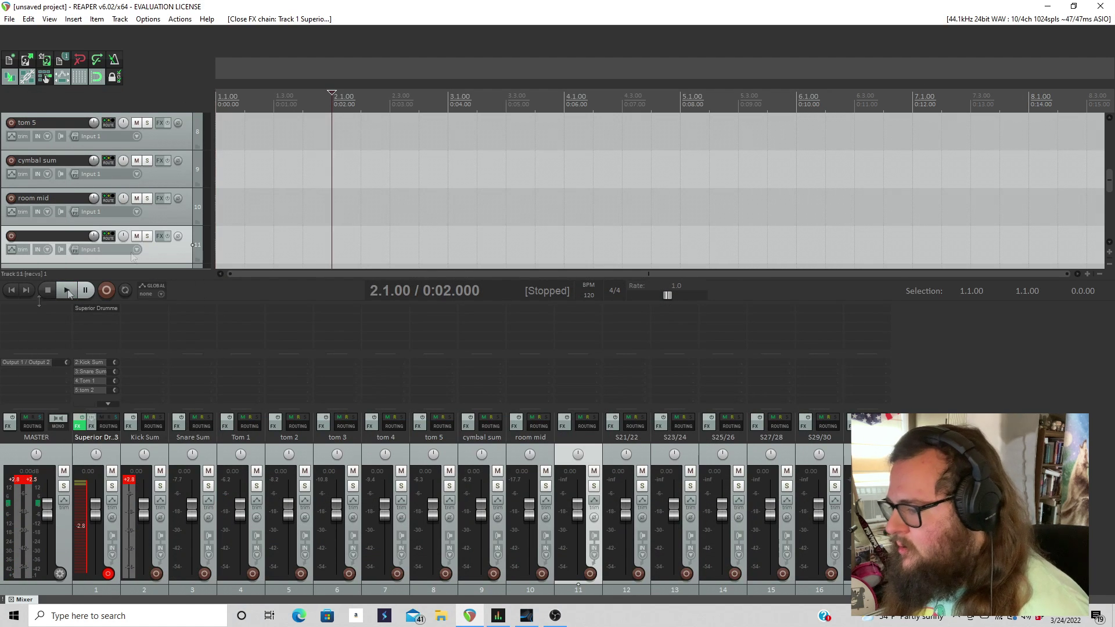
Remove the unused output tracks S21/22 through S31/32.
scroll(172, 198, "down", 1)
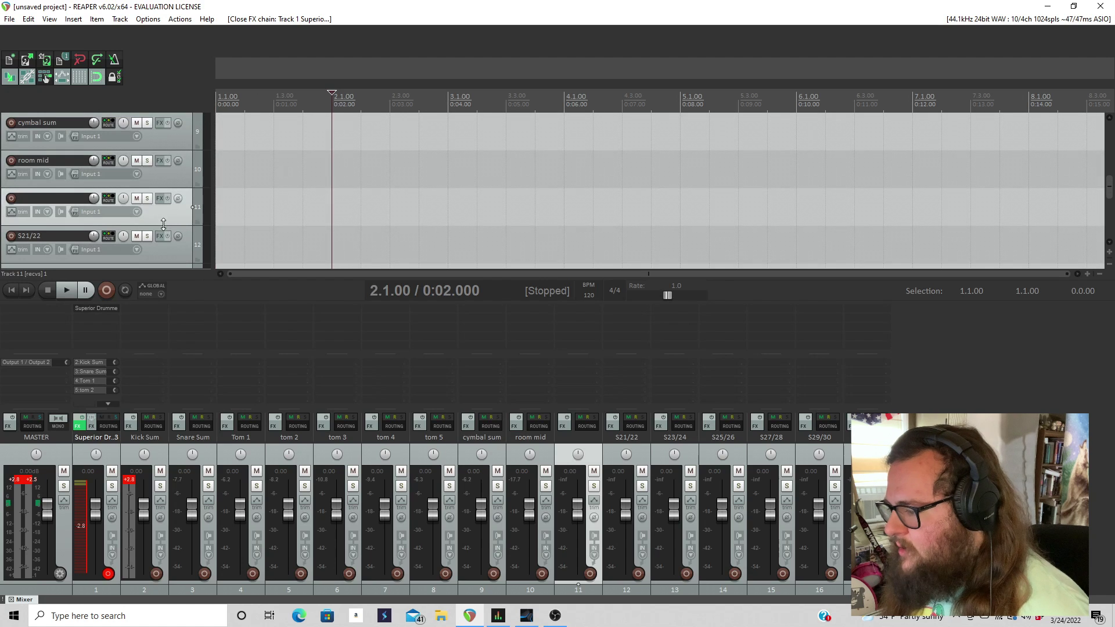
scroll(172, 224, "down", 2)
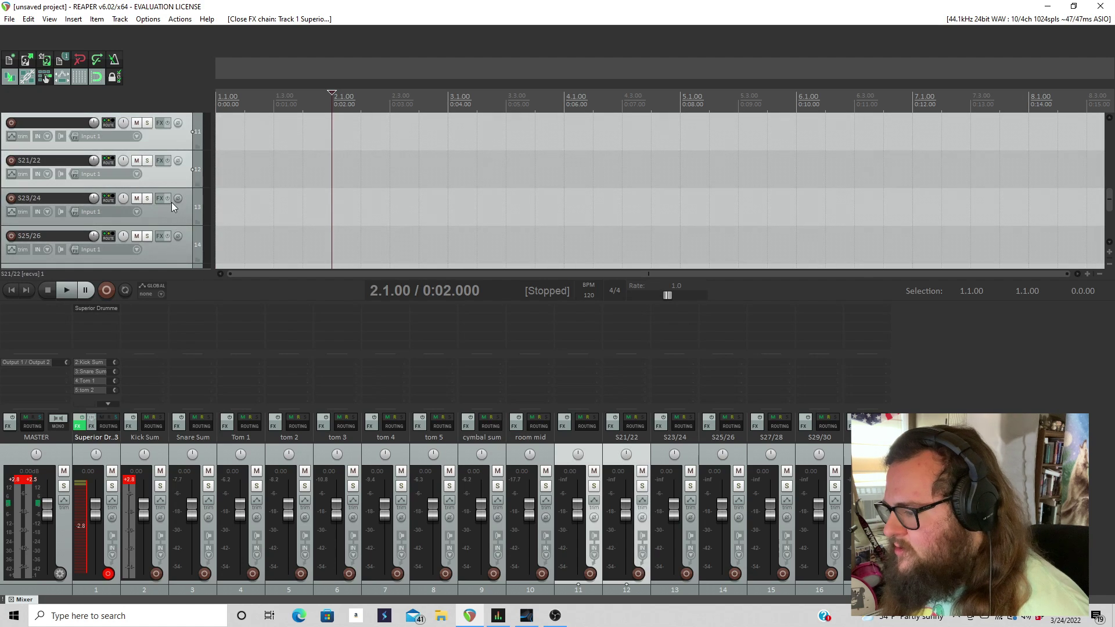
scroll(171, 223, "down", 2)
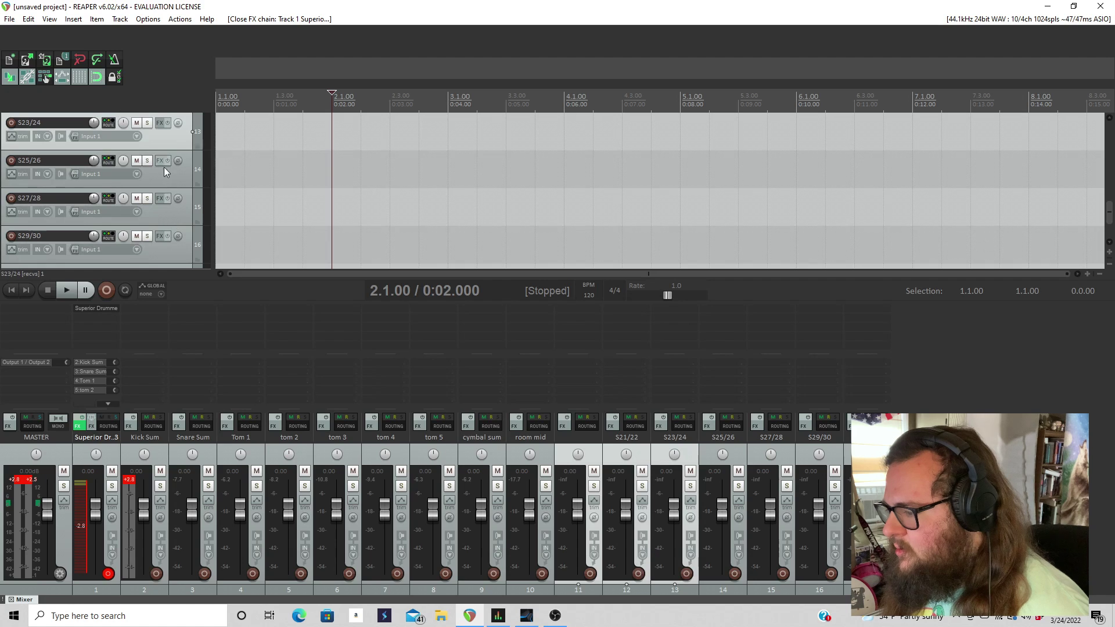
scroll(168, 209, "down", 2)
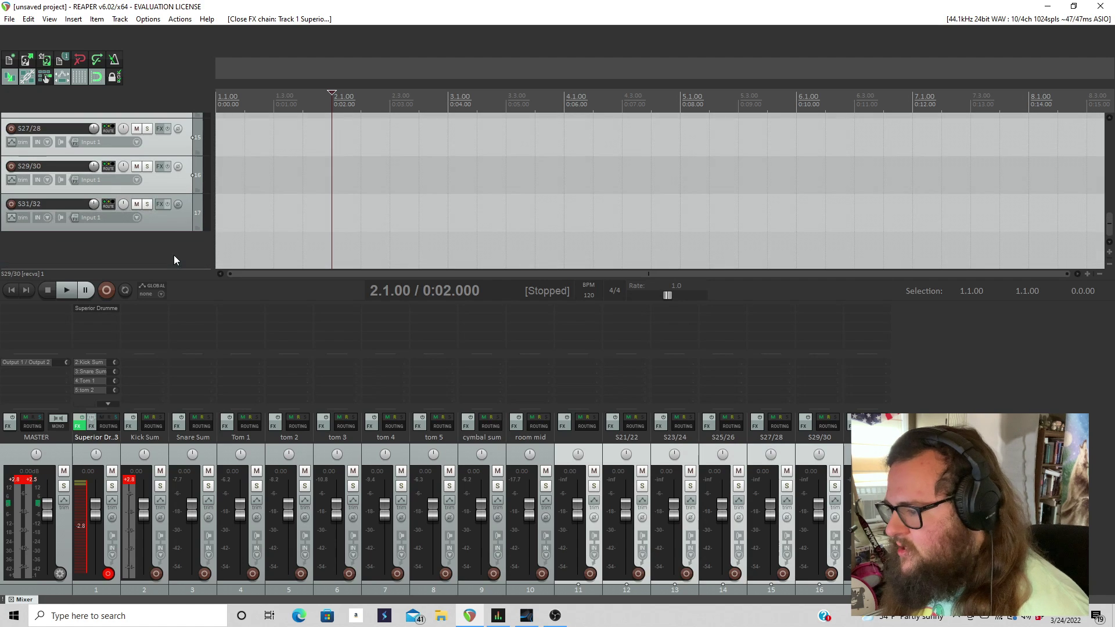
left_click(166, 220)
right_click(166, 221)
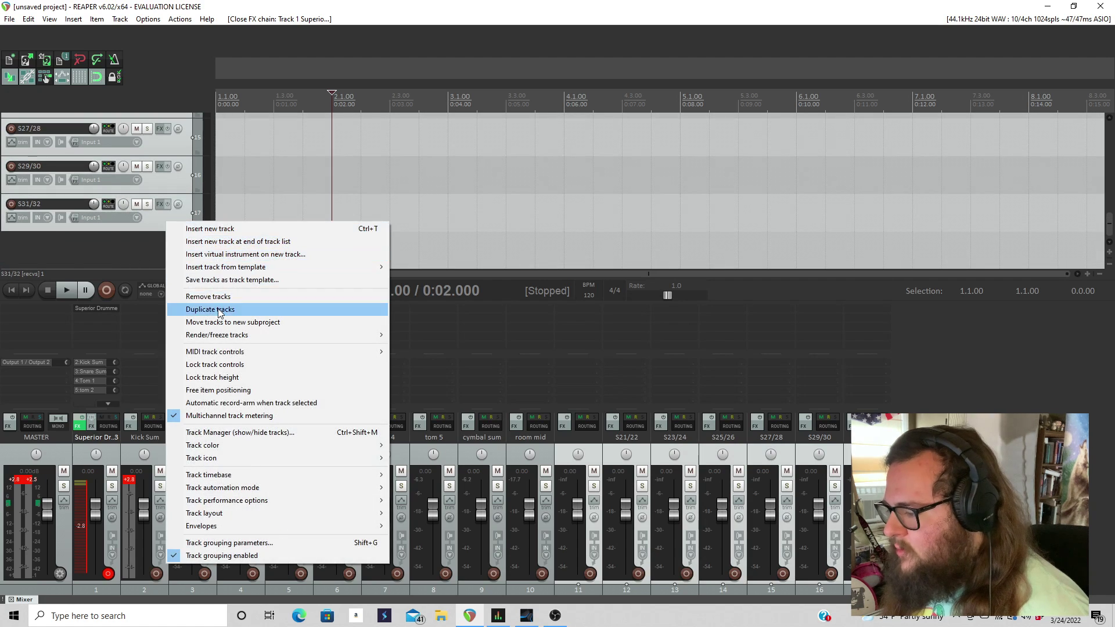
left_click(209, 297)
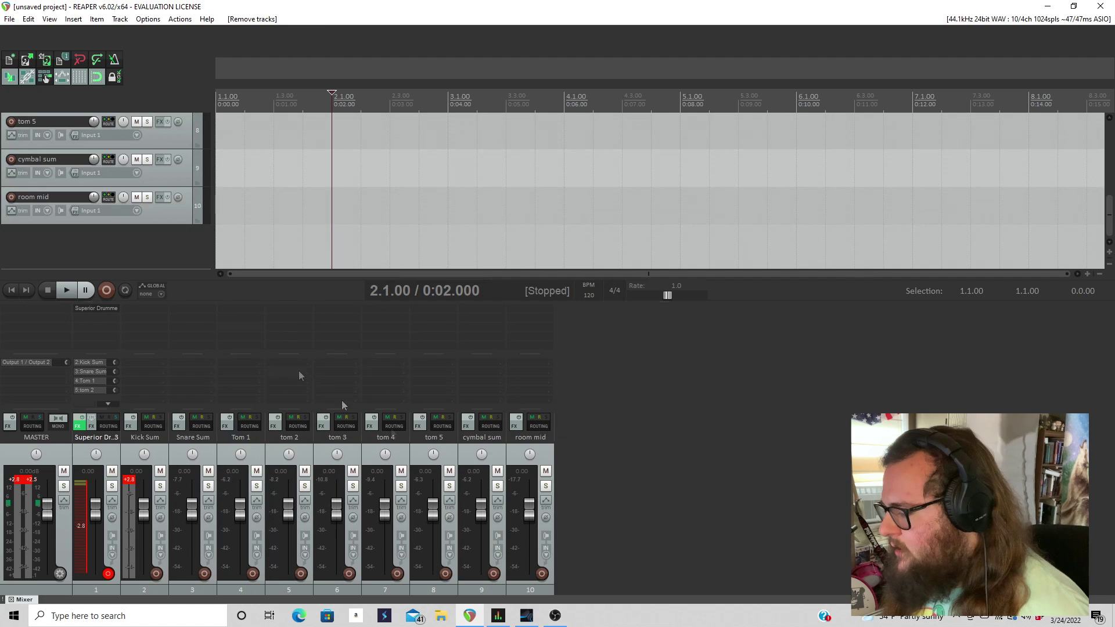
Clear the Kick Sum clip indicator and reopen Superior Drummer in the drum kit view.
left_click(130, 496)
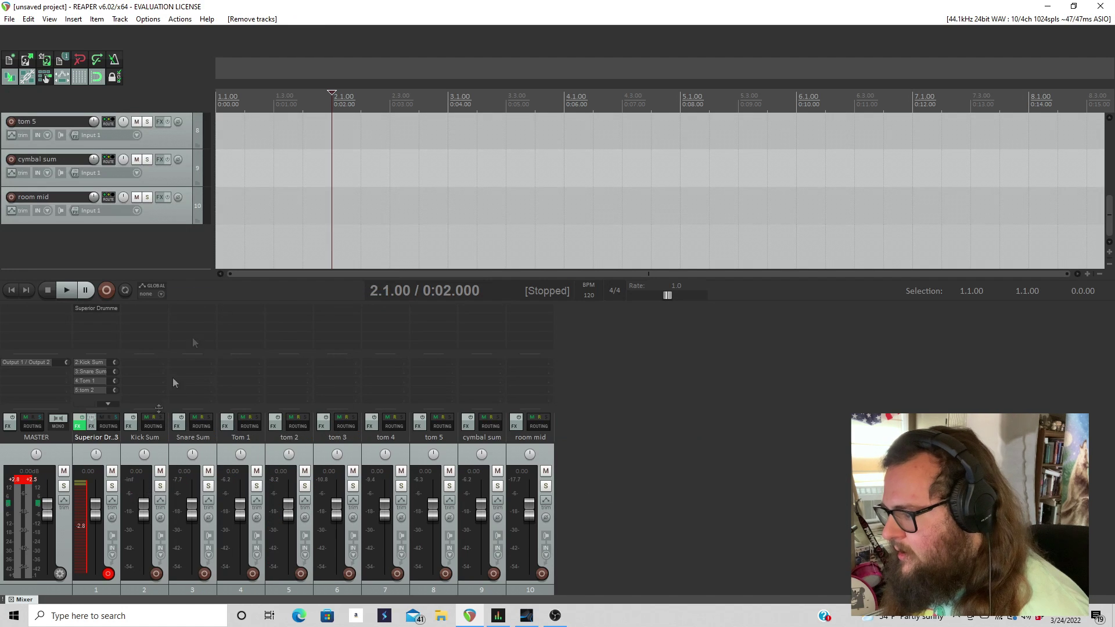
left_click(80, 426)
left_click(328, 167)
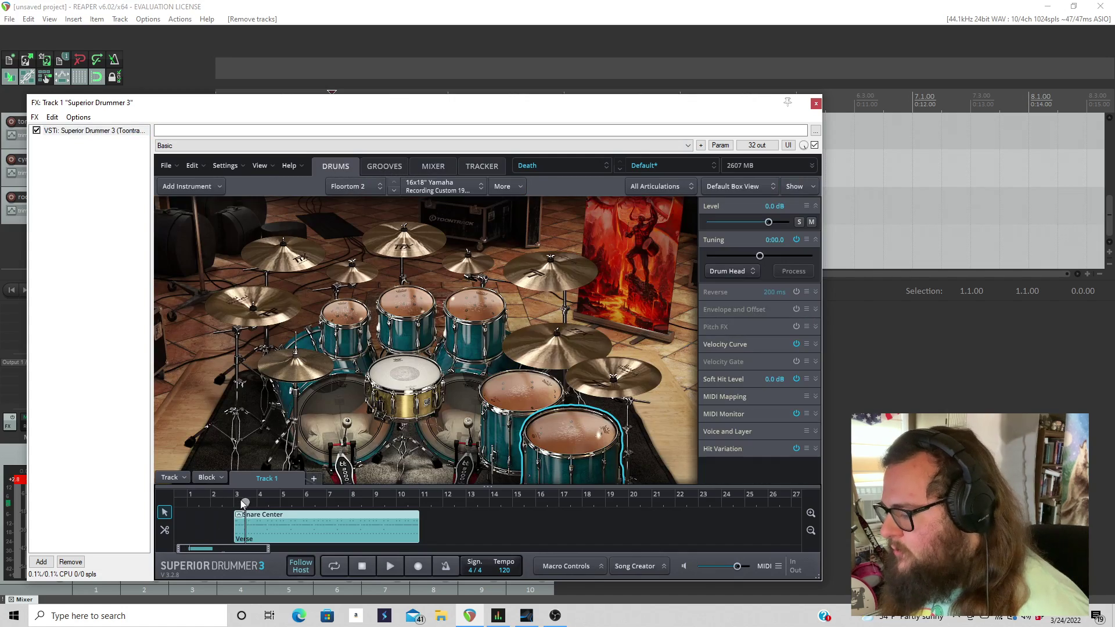
Loop bars 3 to 11 in Superior Drummer, play the groove, then close the plugin and test playback.
left_click_drag(401, 104, 458, 10)
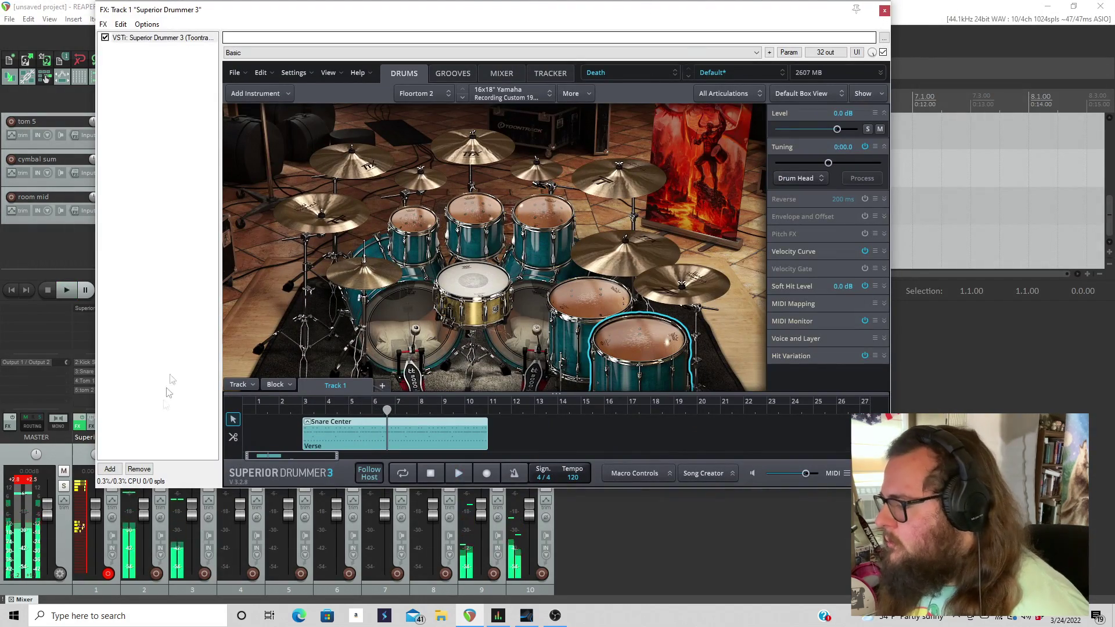
key("space")
left_click_drag(302, 405, 487, 395)
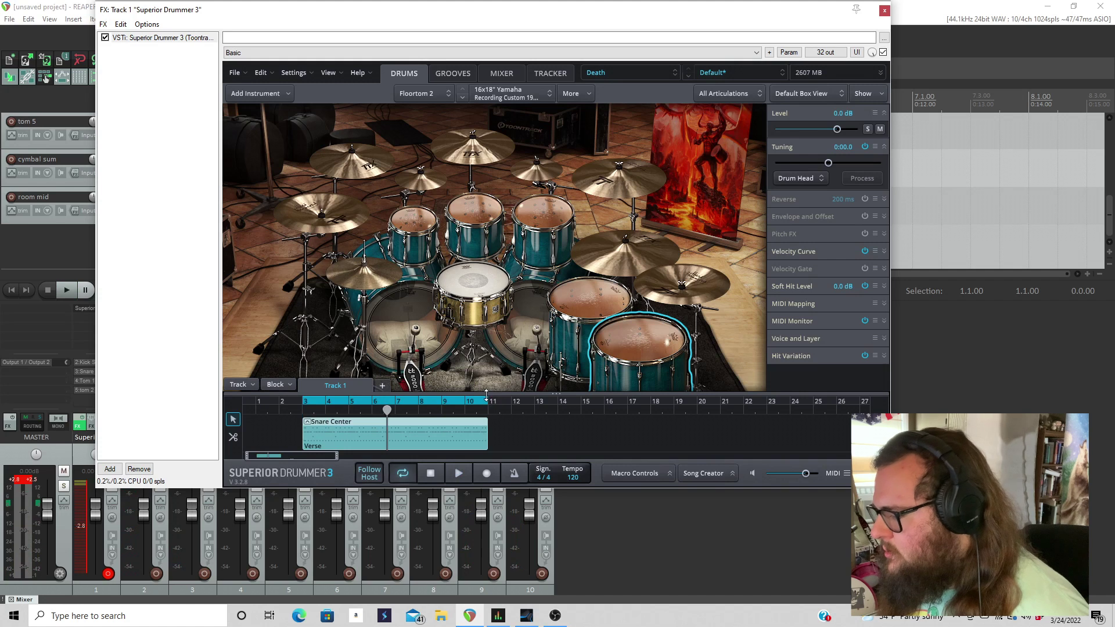
left_click(457, 474)
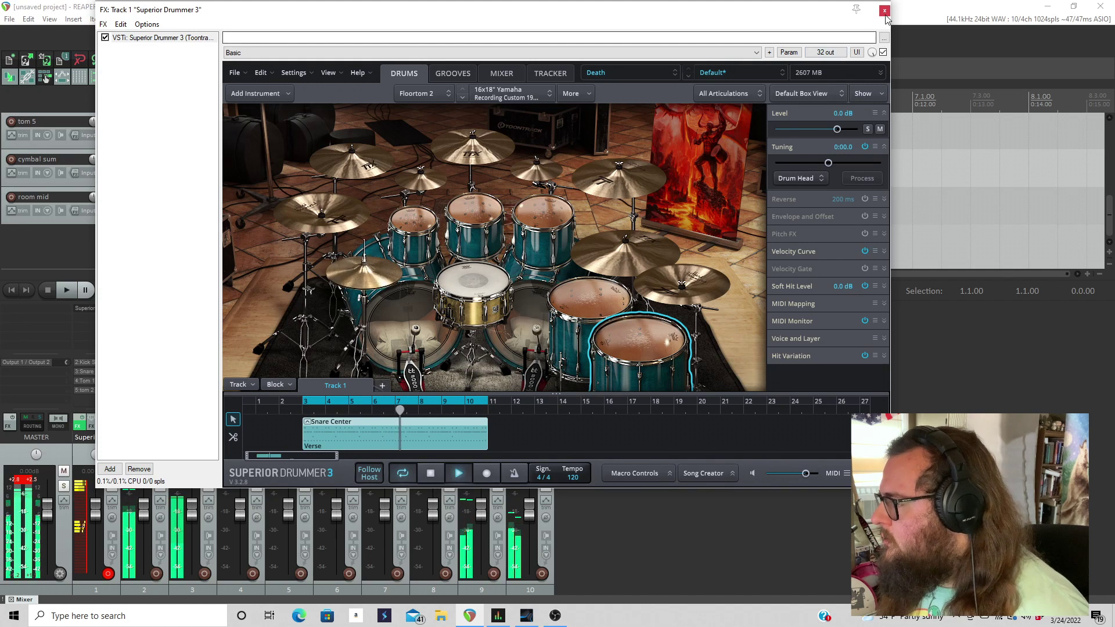
key("Escape")
key("space")
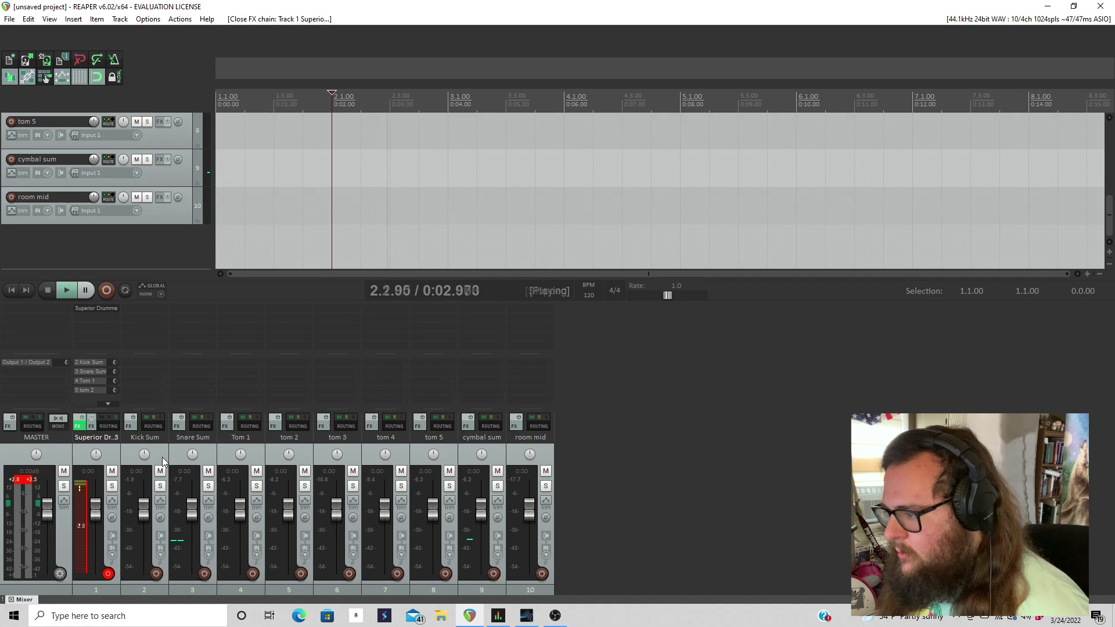
key("space")
Insert a new track, move it to the end of the mixer as track 11, and name it Drum Bus.
left_click(161, 458)
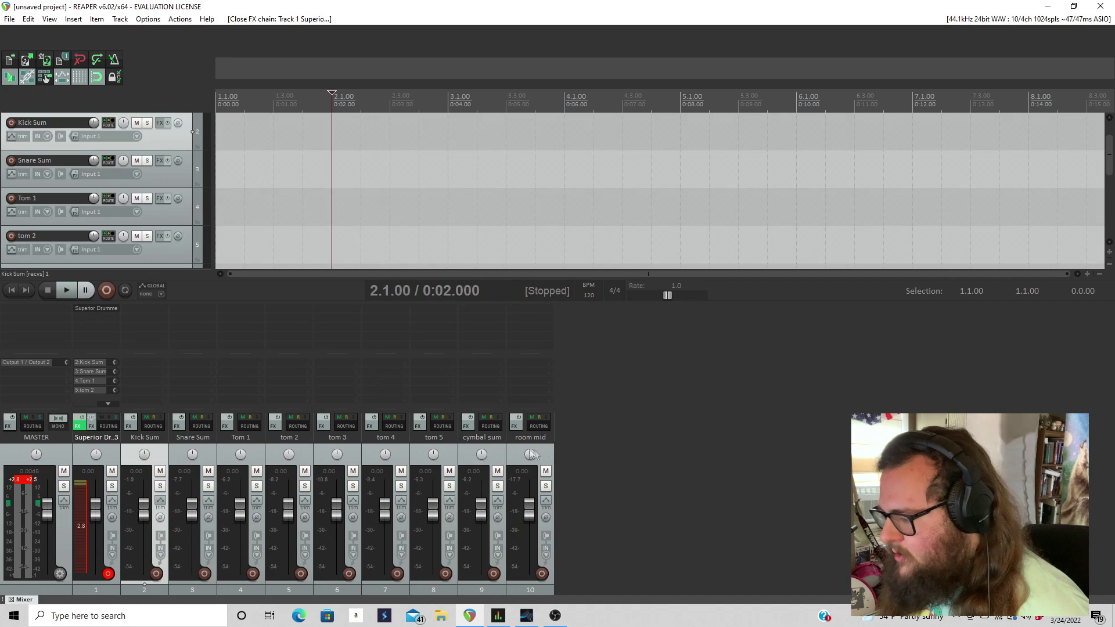
left_click(549, 459, "shift")
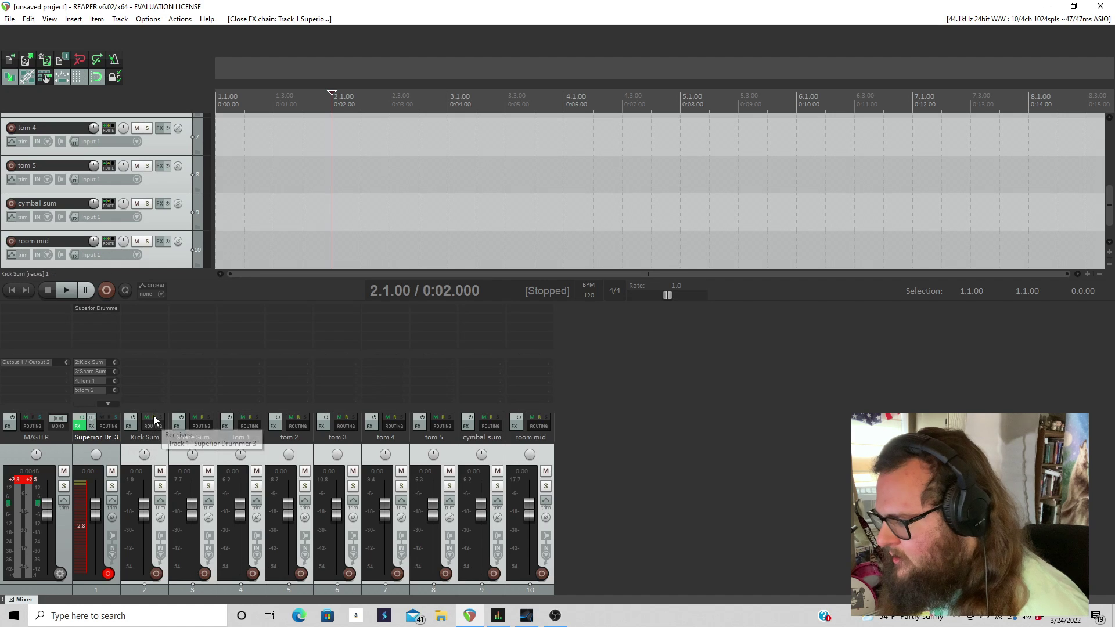
left_click(120, 19)
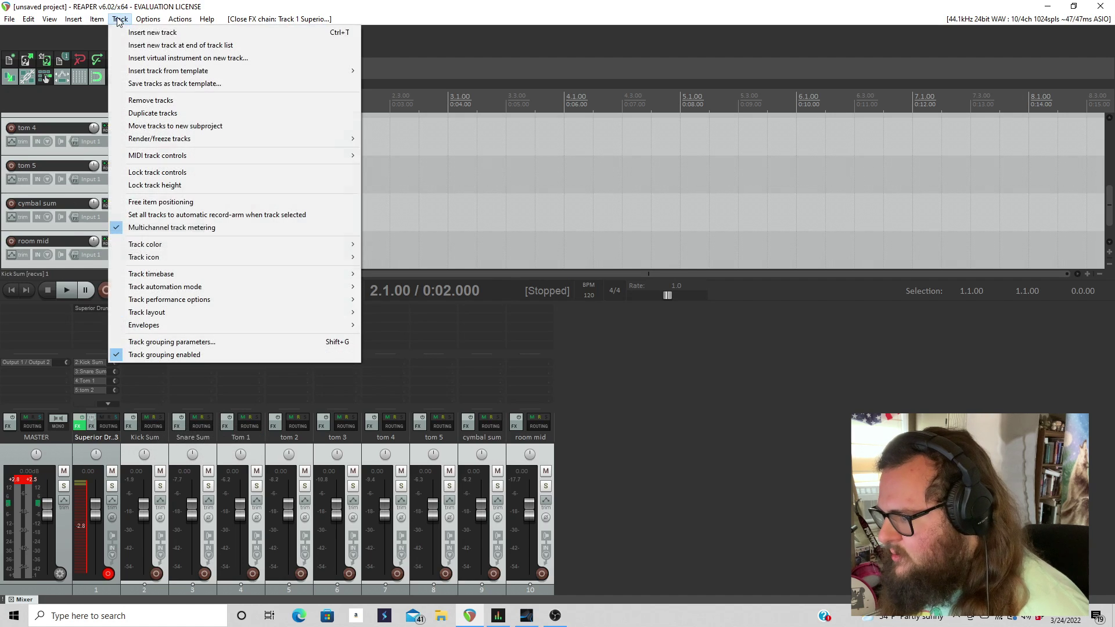
left_click(130, 33)
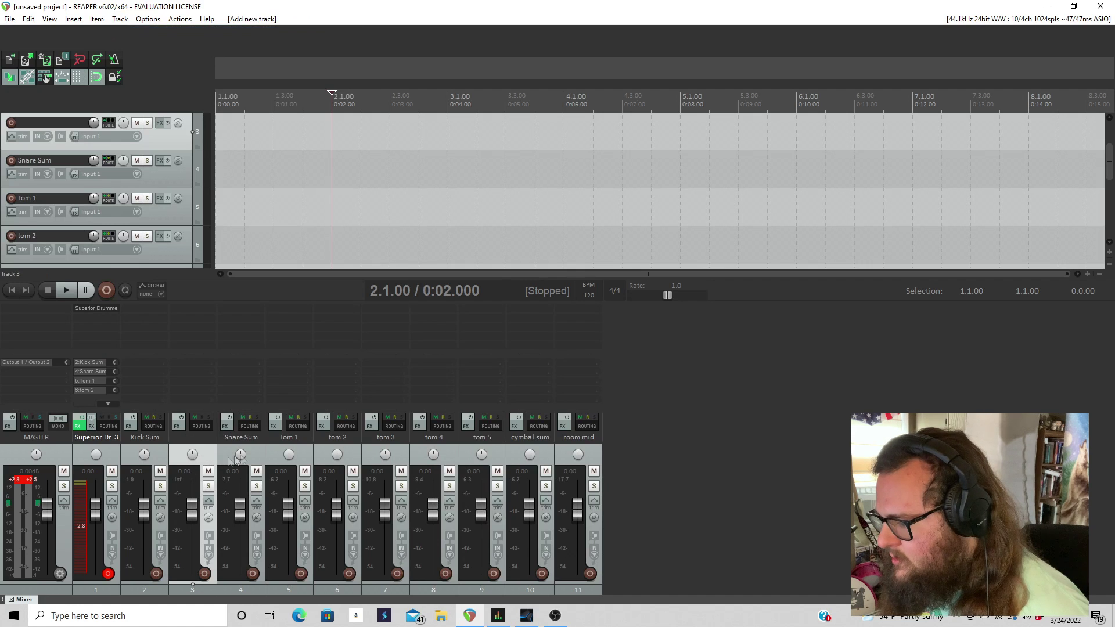
left_click_drag(232, 460, 618, 471)
double_click(572, 438)
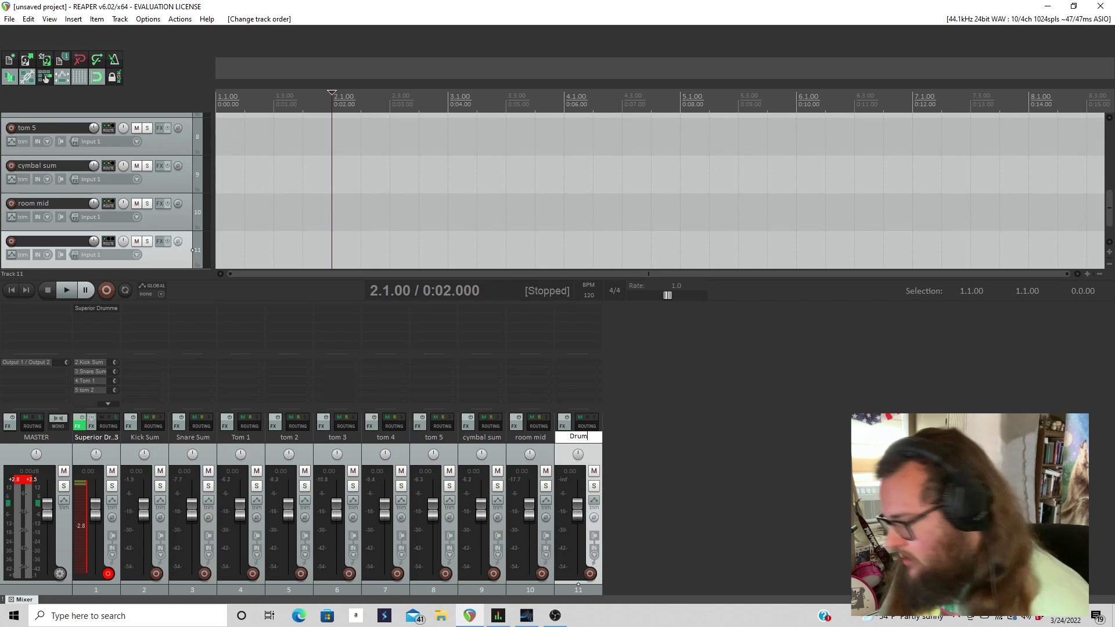
key("Return")
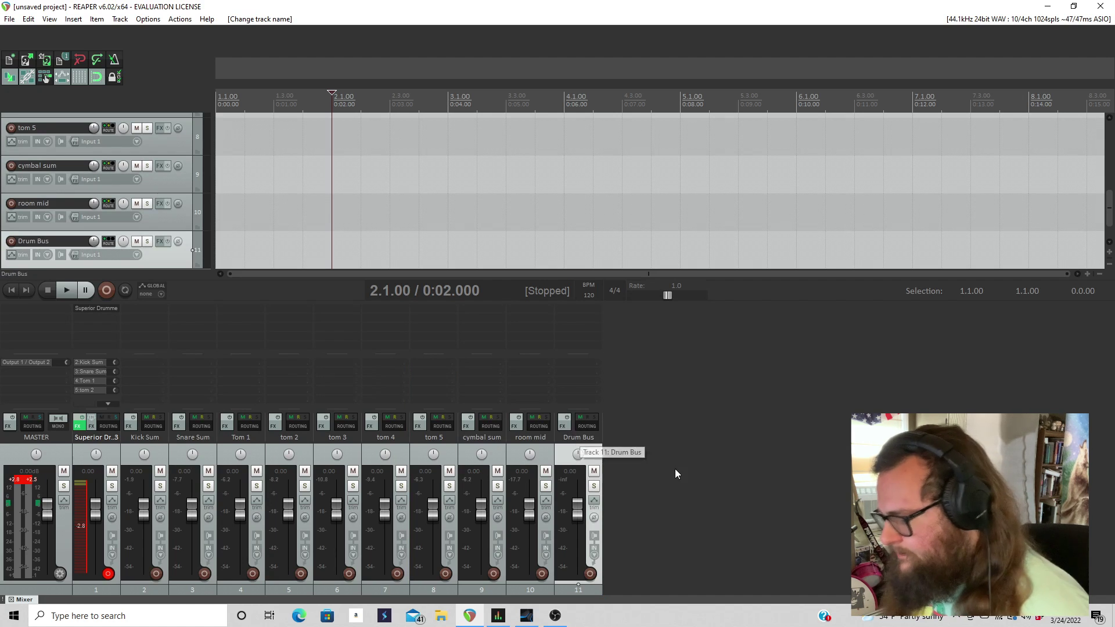
left_click(154, 425)
Send Kick Sum to Drum Bus and turn off its master send.
left_click_drag(213, 427, 575, 397)
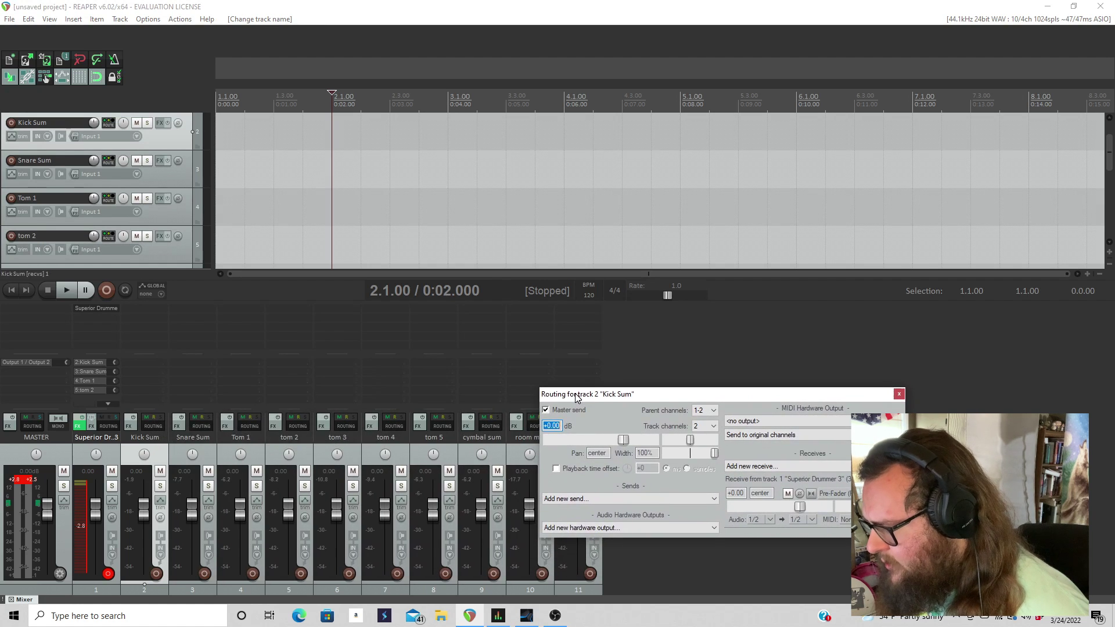
left_click(899, 395)
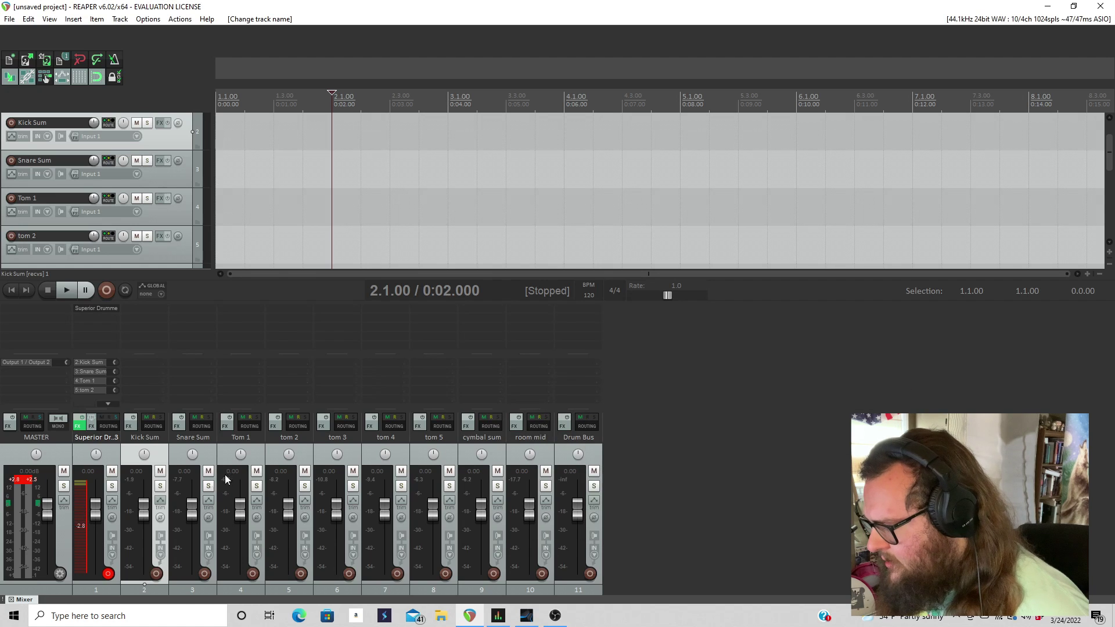
left_click(555, 462)
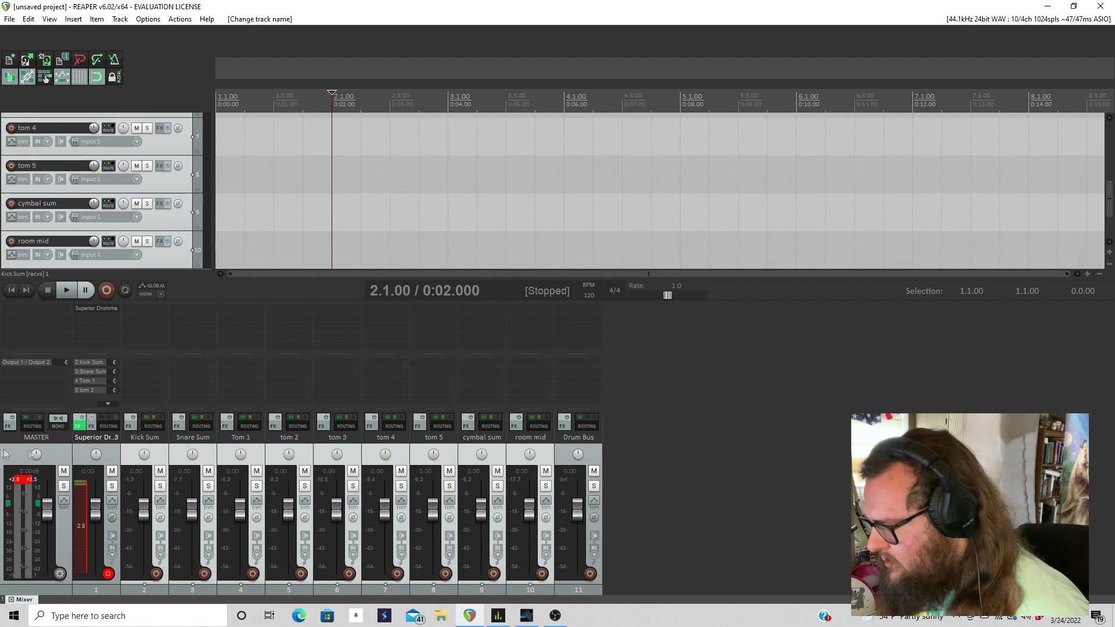
left_click(156, 429)
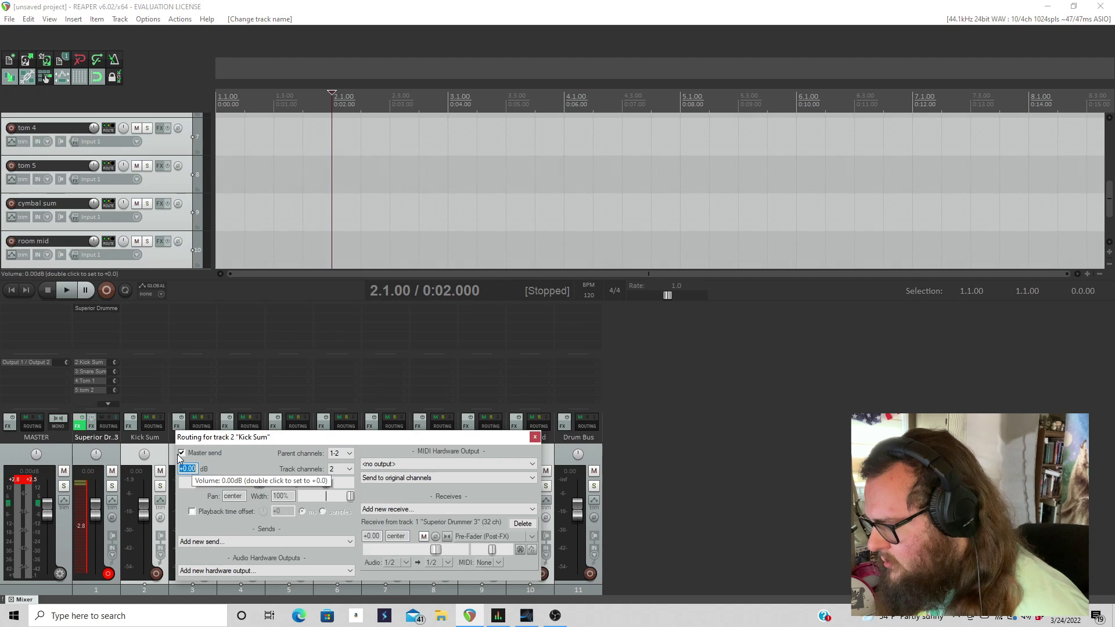
left_click(183, 454)
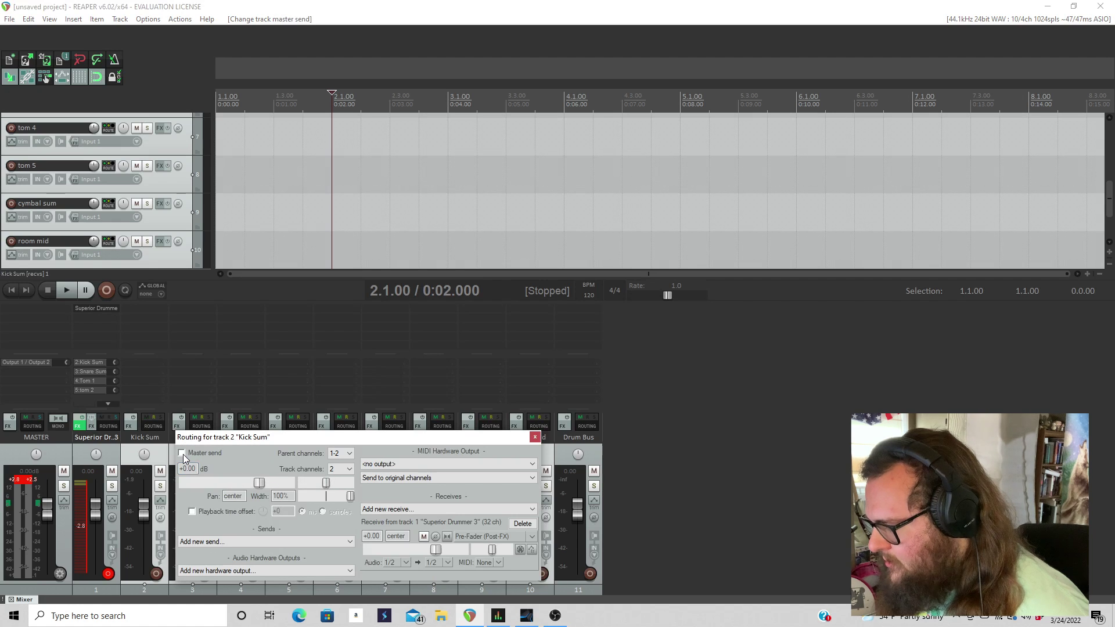
left_click(214, 542)
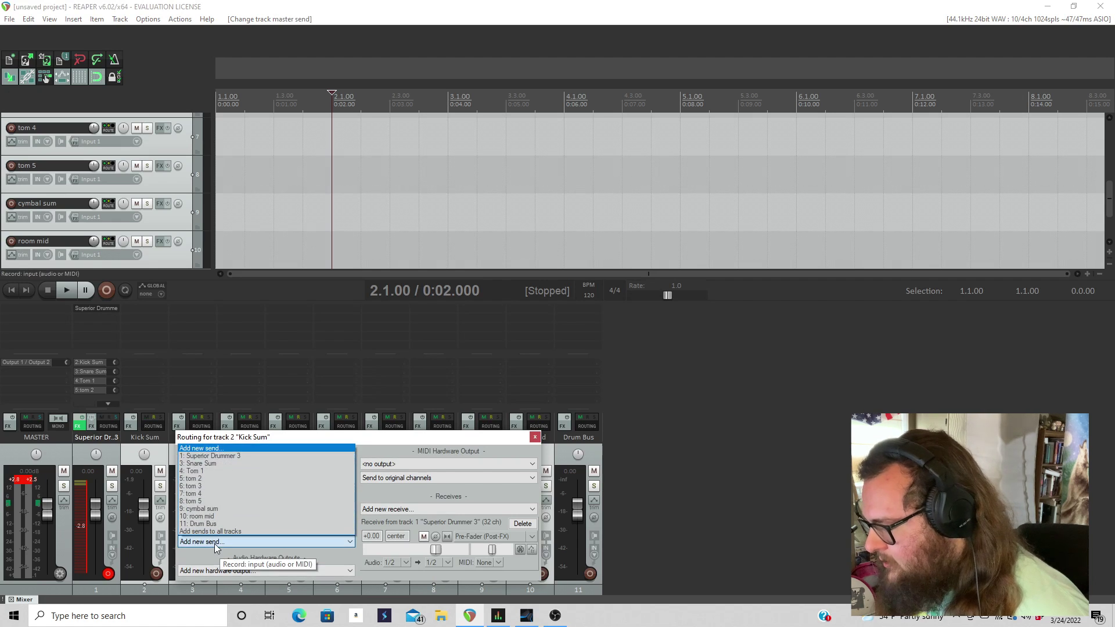
left_click(226, 523)
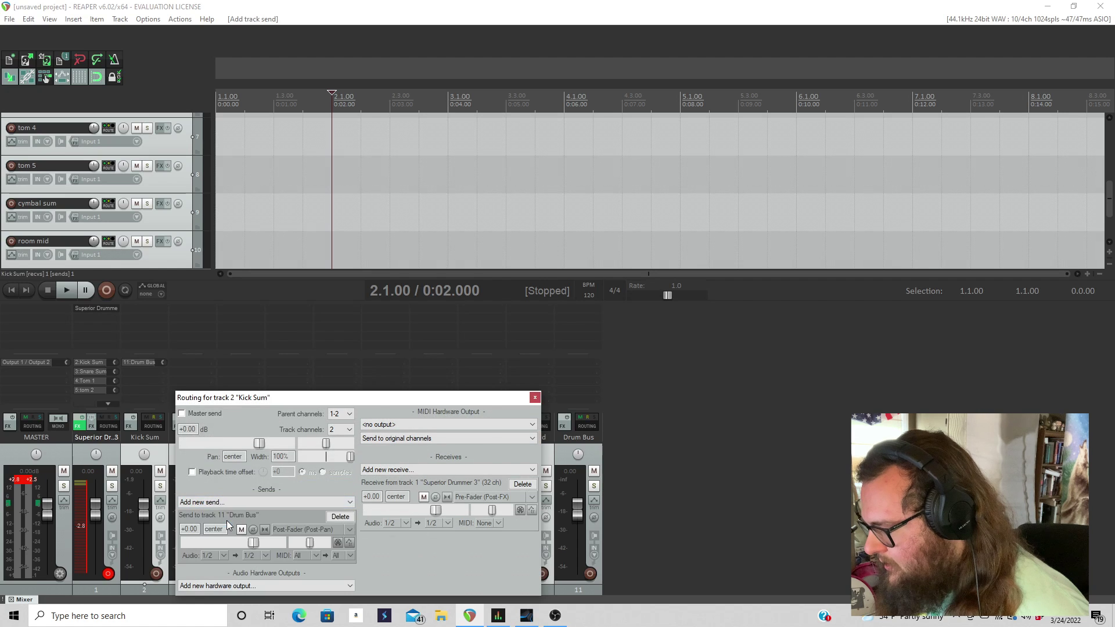
left_click(535, 397)
Send Snare Sum and Tom 1 to Drum Bus, turning off their master sends.
left_click(203, 427)
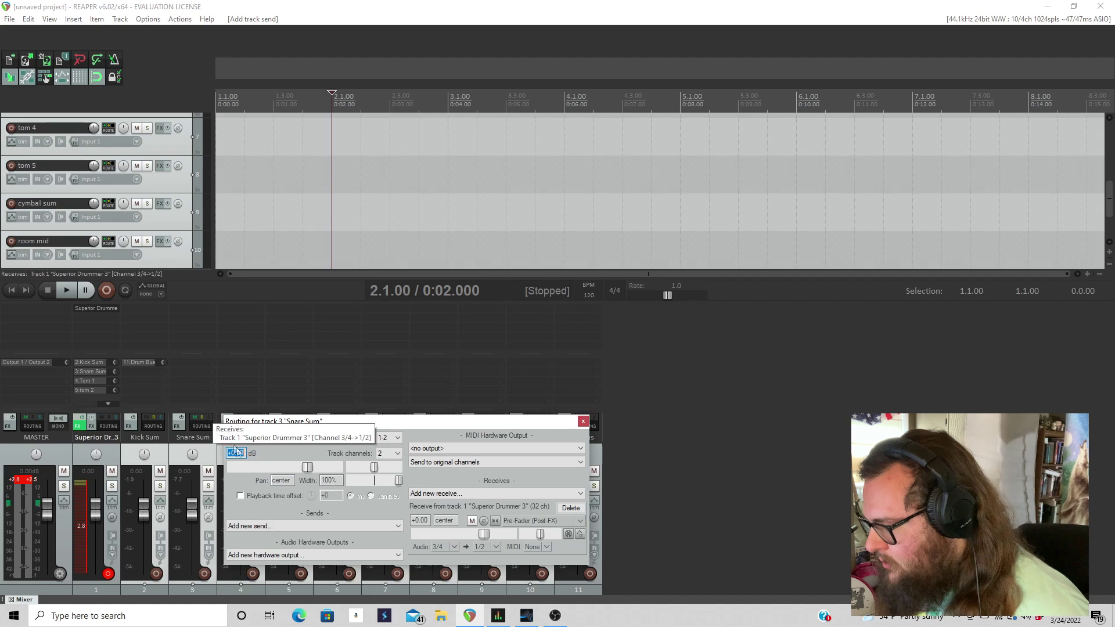
left_click(230, 437)
left_click(256, 526)
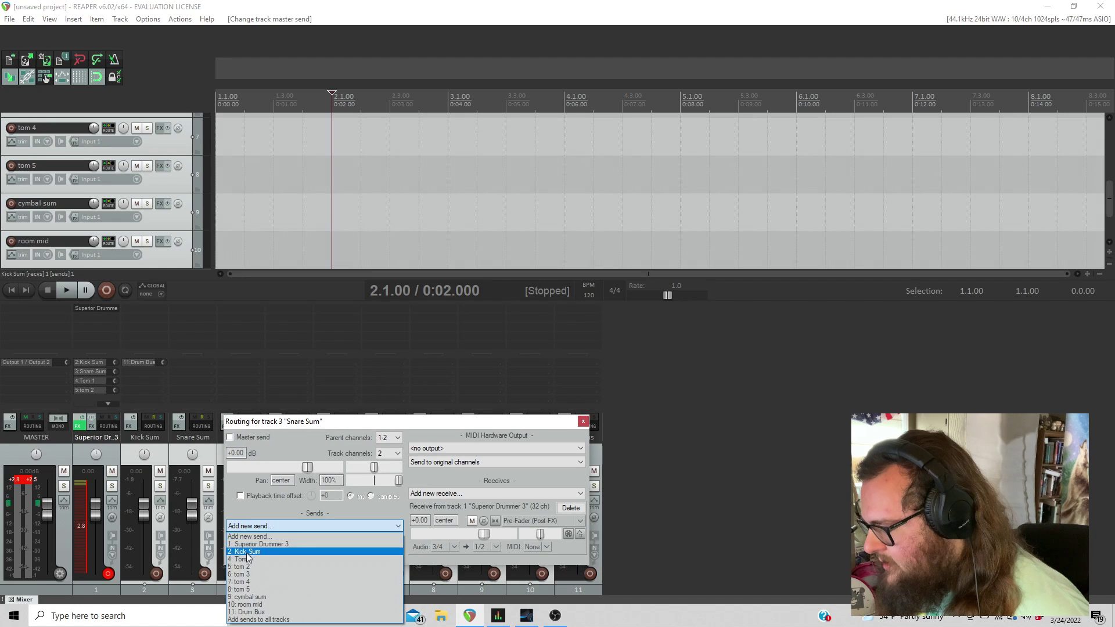
left_click(268, 613)
left_click(584, 397)
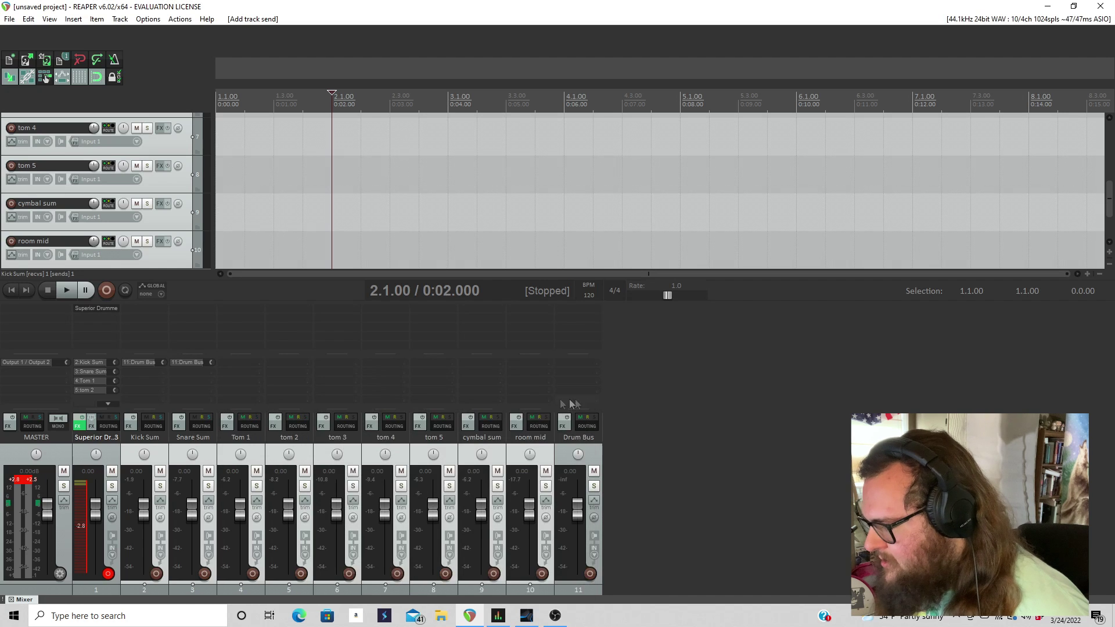
left_click(250, 417)
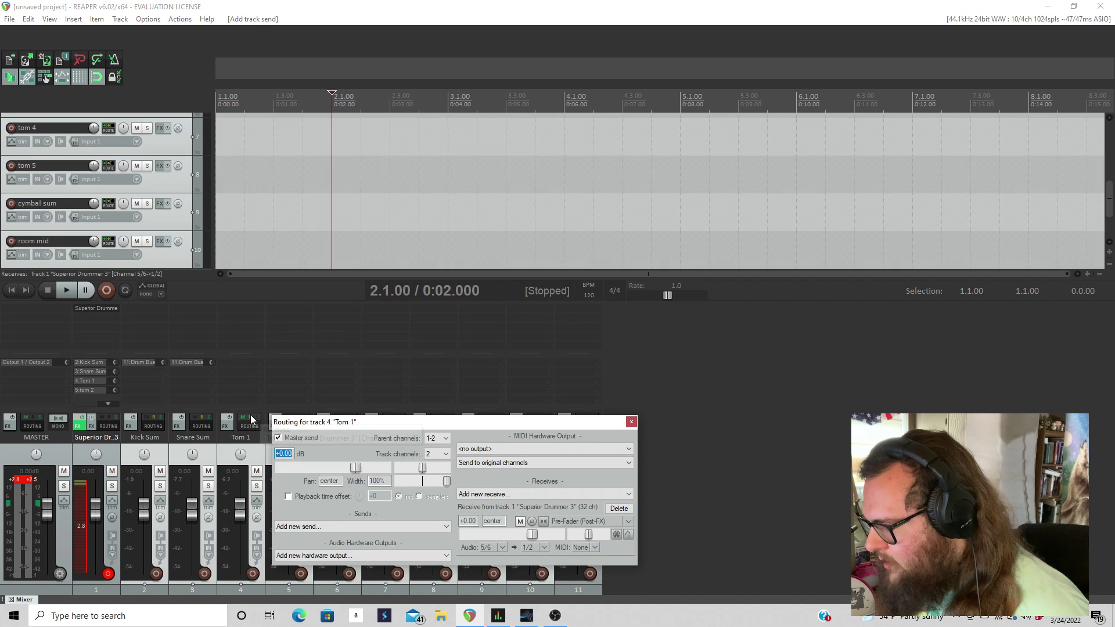
left_click(278, 438)
left_click(310, 527)
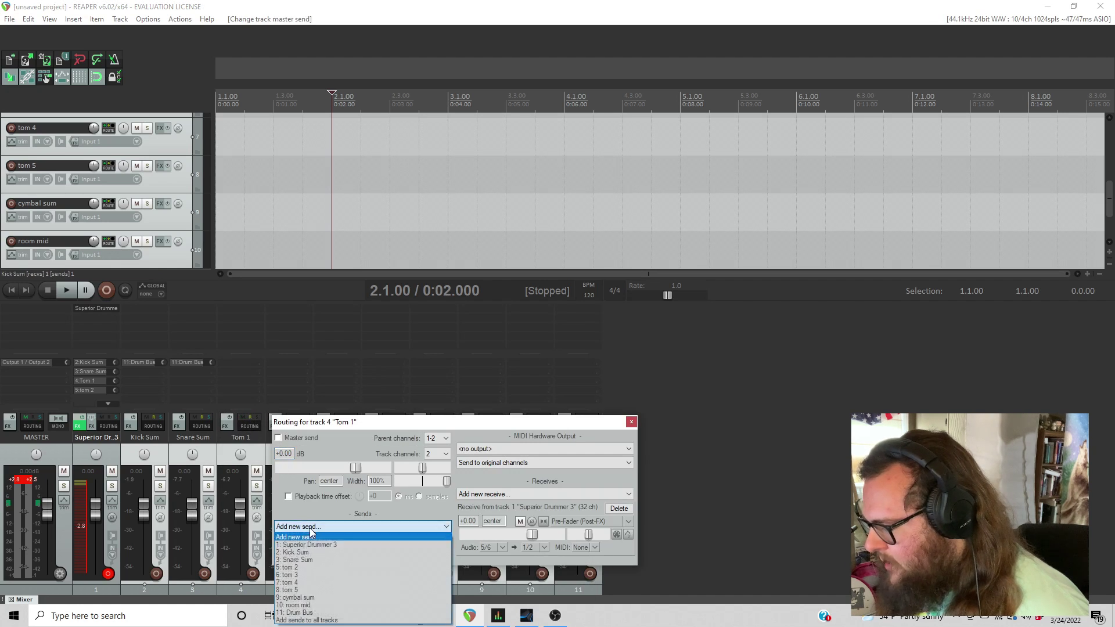
left_click(304, 615)
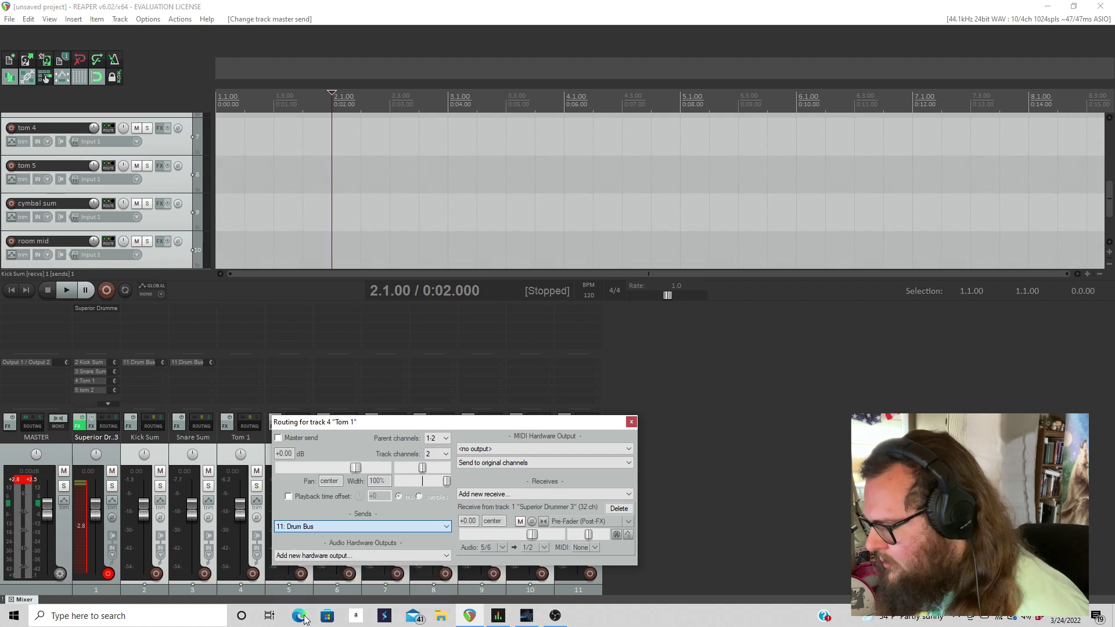
left_click(632, 398)
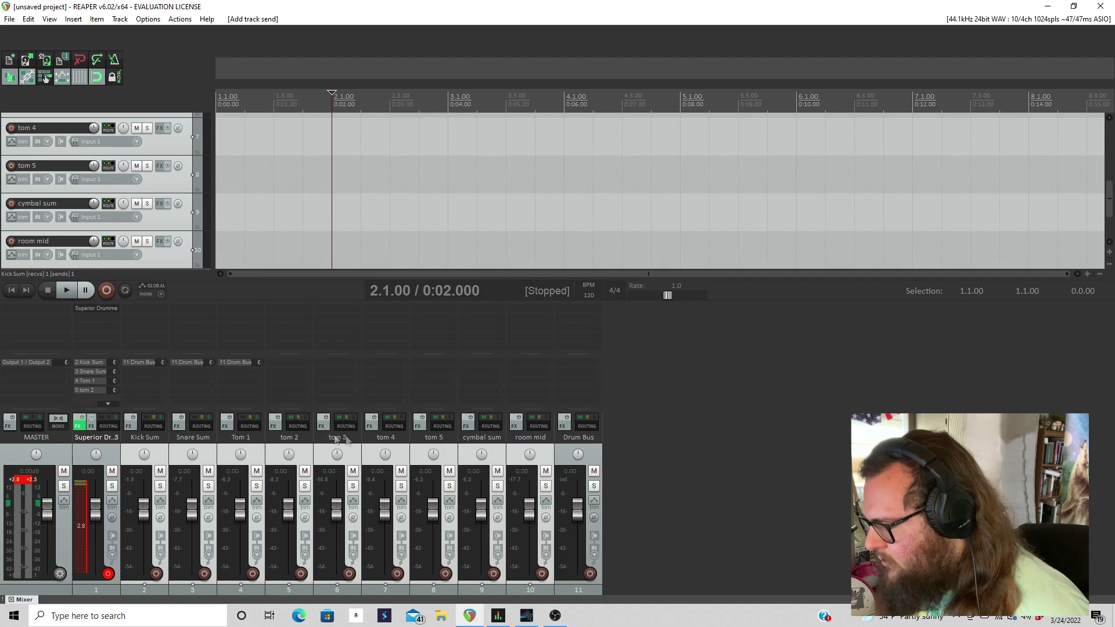
Send tom 2 and tom 3 to Drum Bus instead of the master.
left_click(298, 423)
left_click(327, 439)
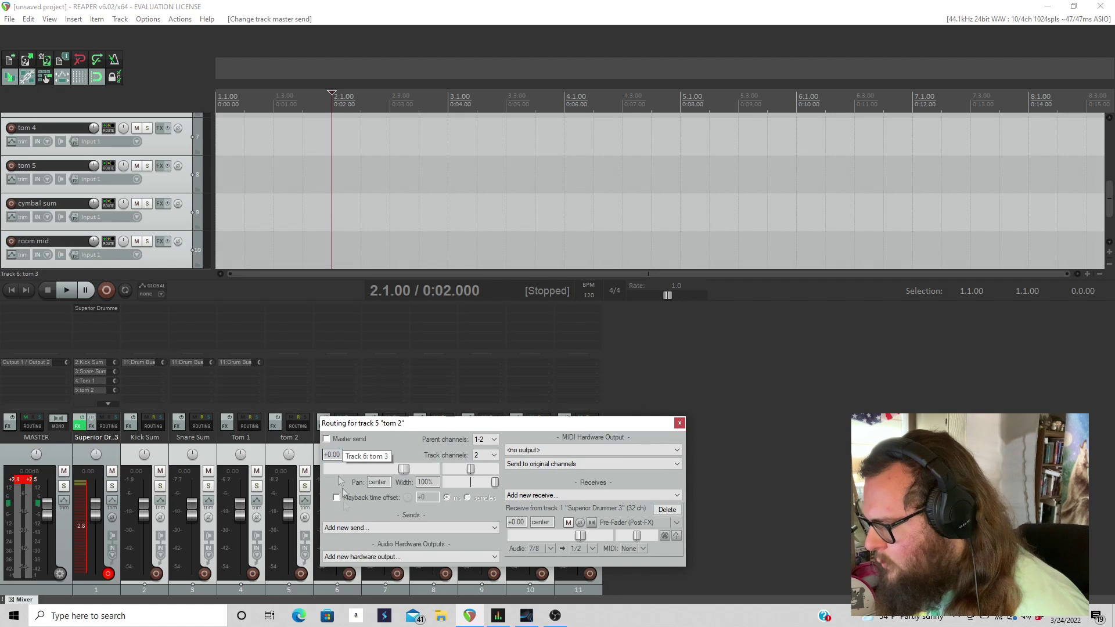
left_click(343, 528)
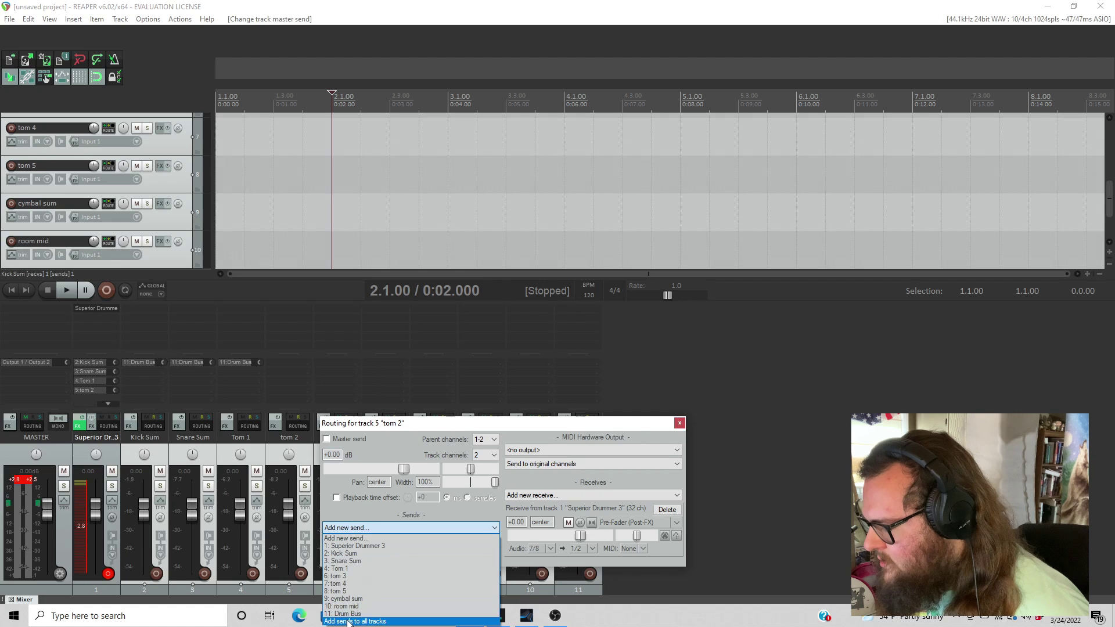
left_click(349, 615)
left_click(679, 397)
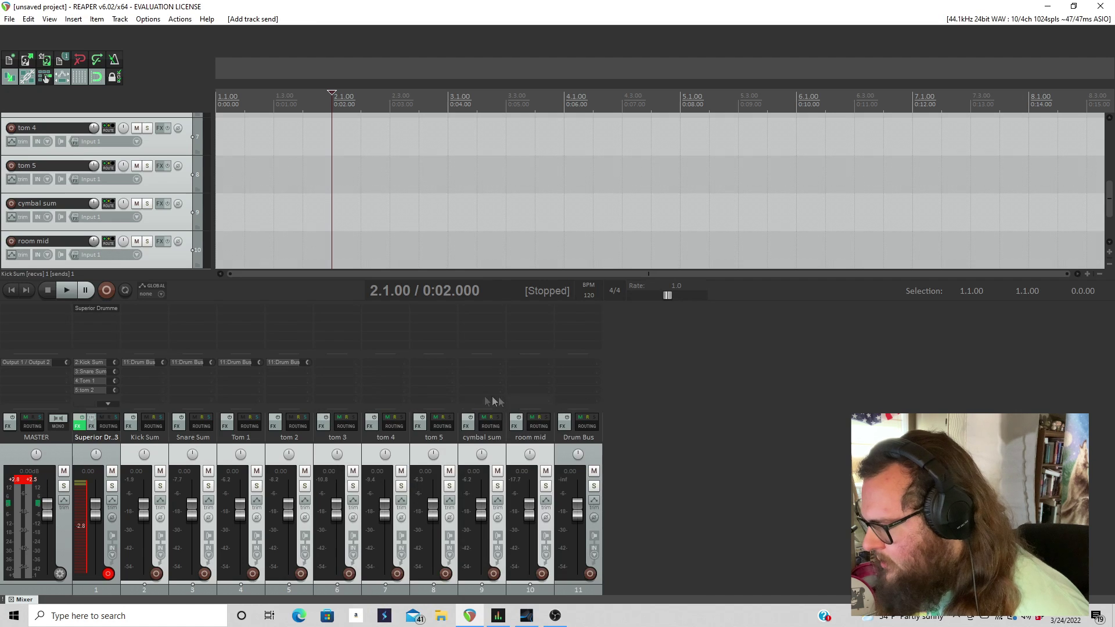
left_click(342, 422)
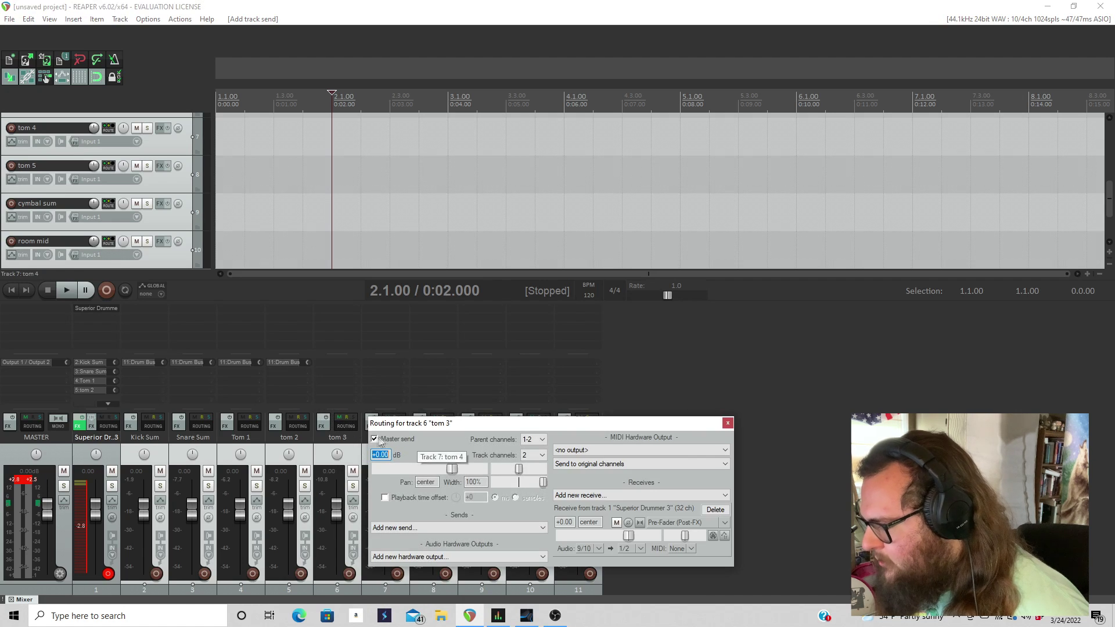
left_click(409, 527)
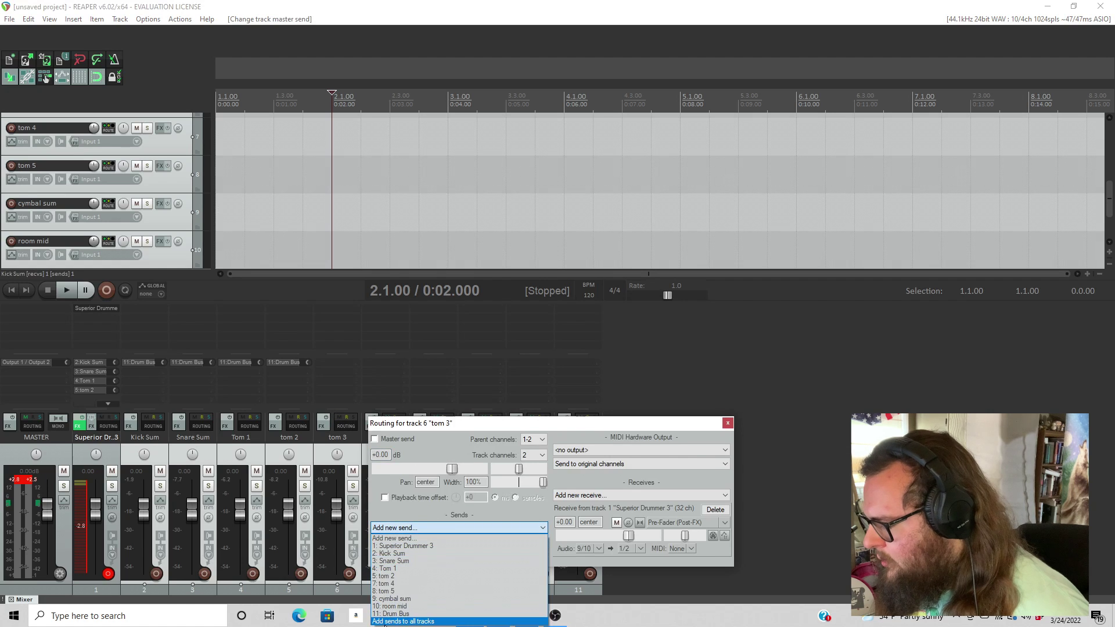
left_click(424, 615)
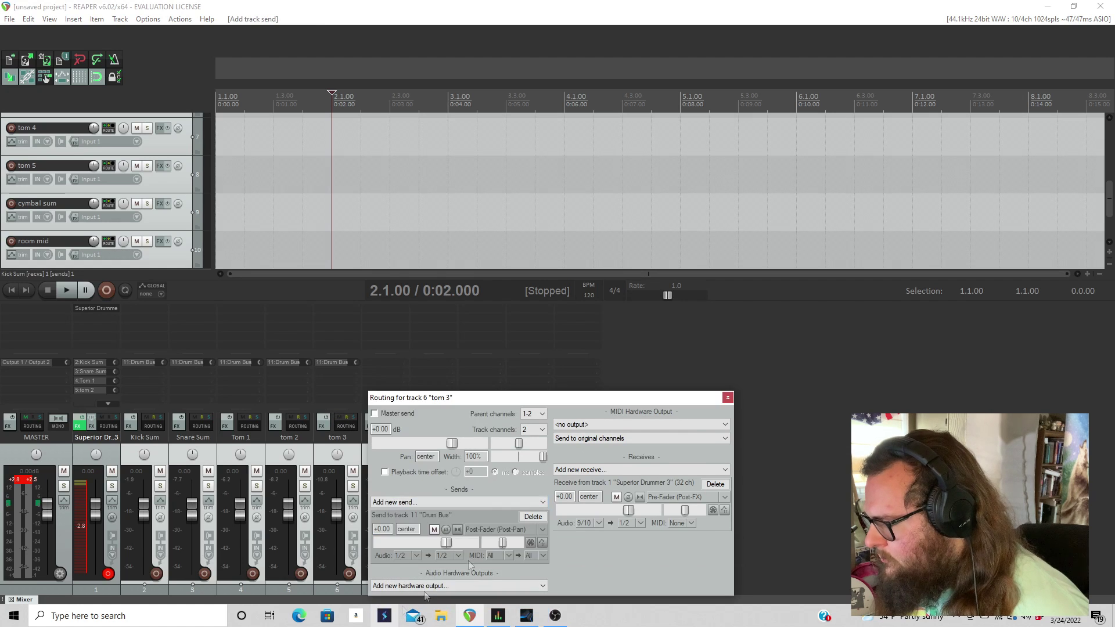
left_click(728, 398)
Send tom 4 and tom 5 to Drum Bus, turning off their master sends.
left_click(394, 426)
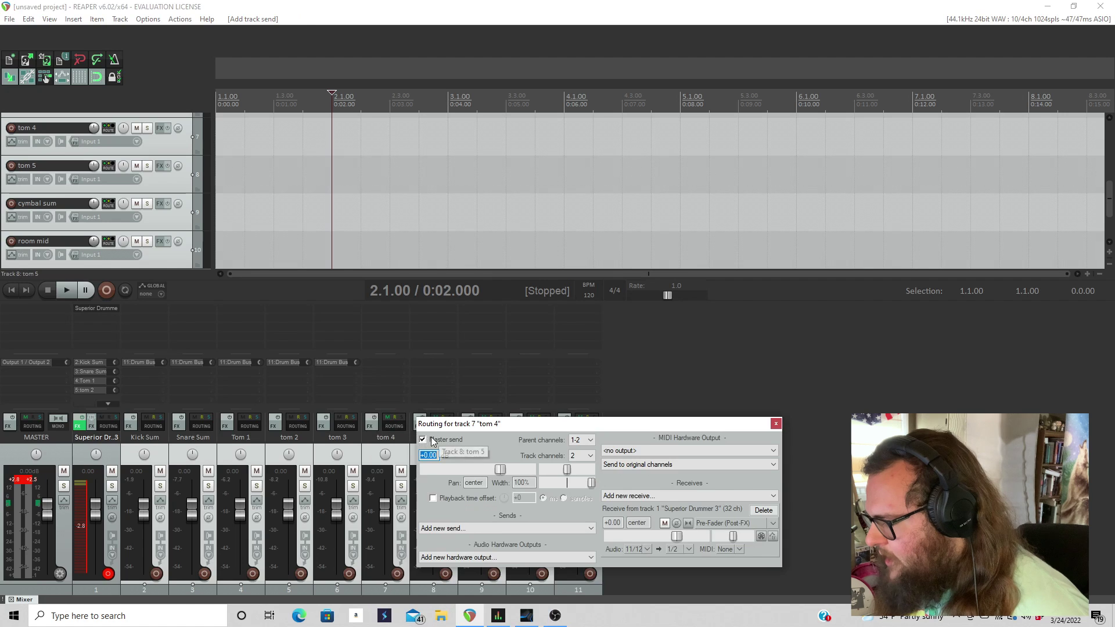
left_click(432, 442)
left_click(469, 530)
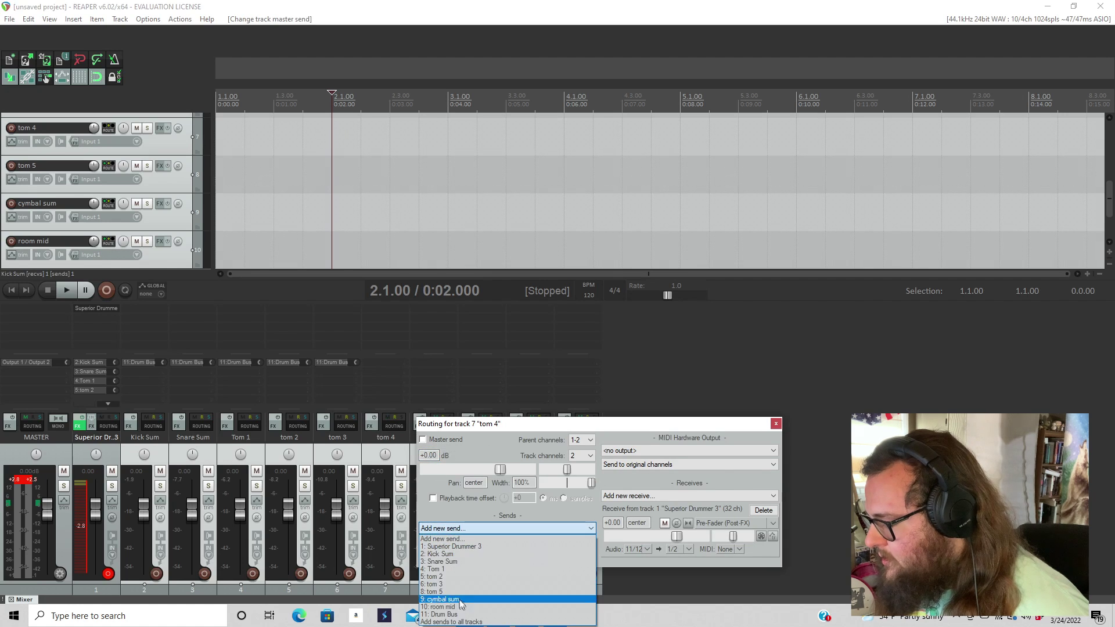
left_click(441, 615)
left_click(775, 399)
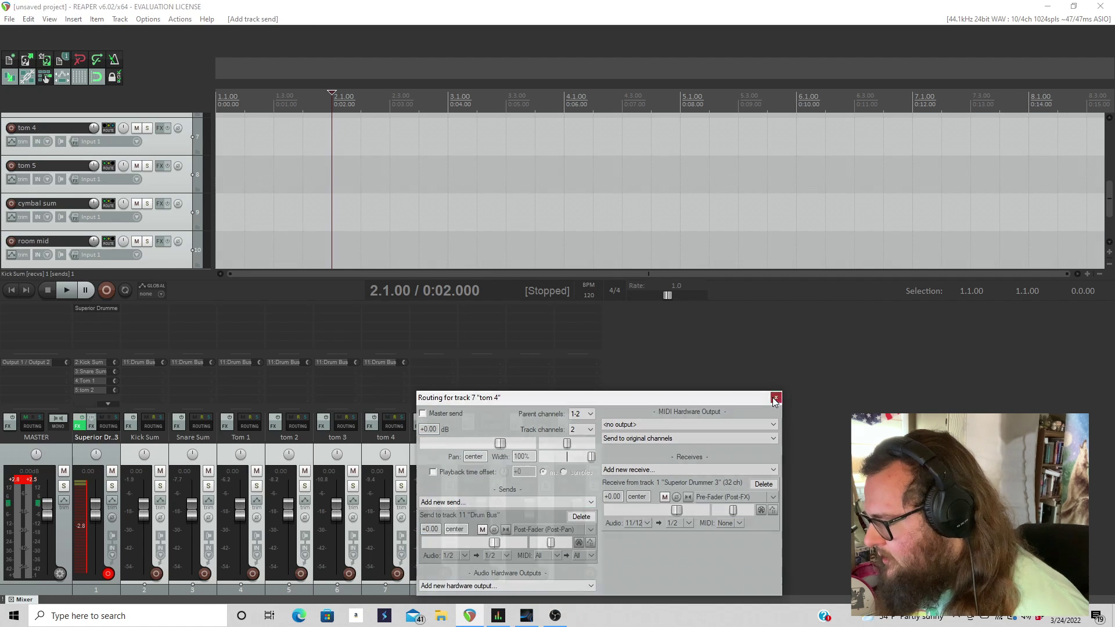
left_click(443, 426)
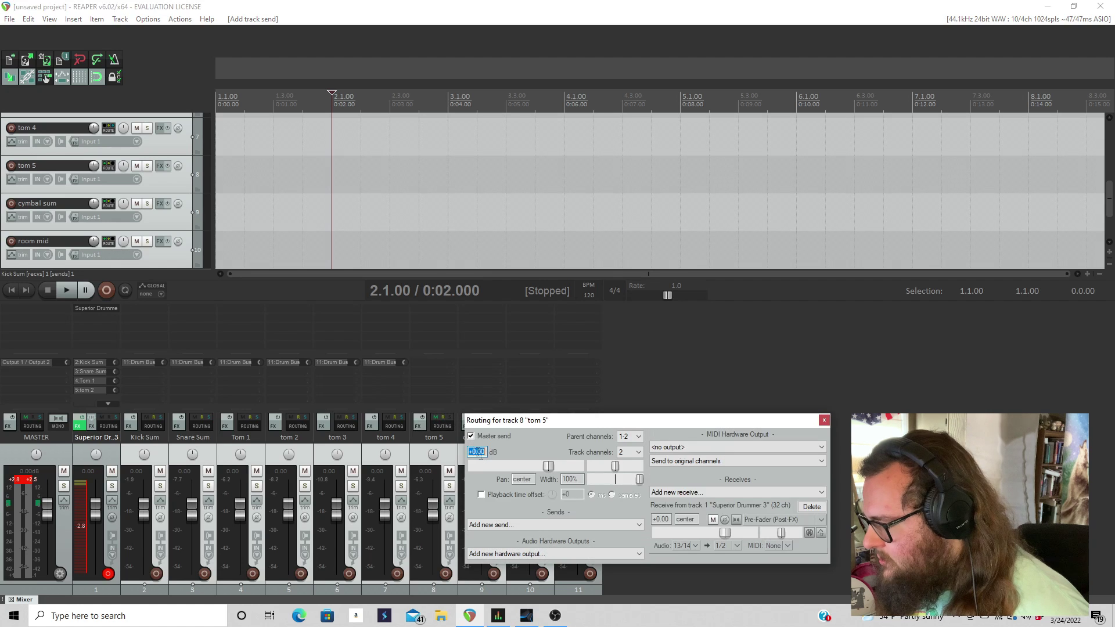
left_click(471, 436)
left_click(523, 525)
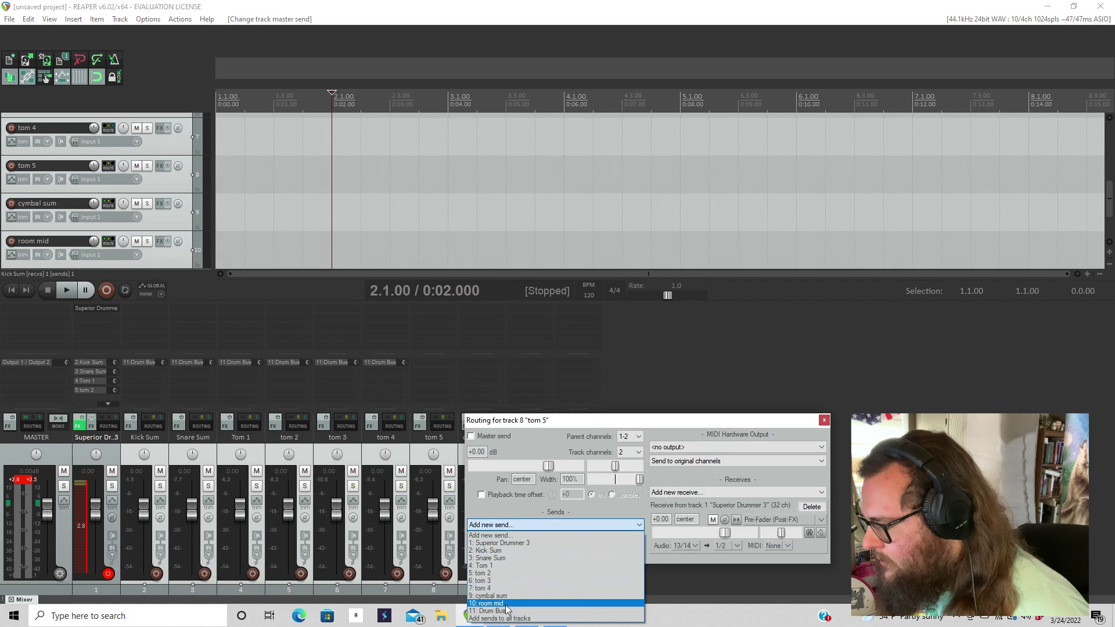
left_click(504, 611)
left_click(824, 397)
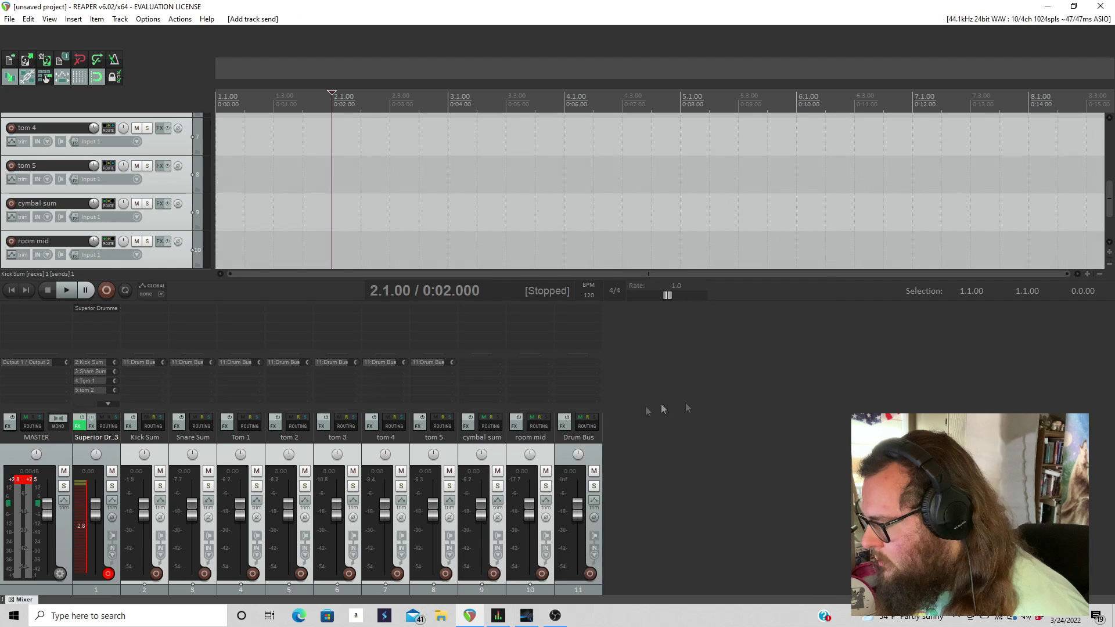
Send cymbal sum and room mid to Drum Bus, turning off their master sends.
left_click(490, 425)
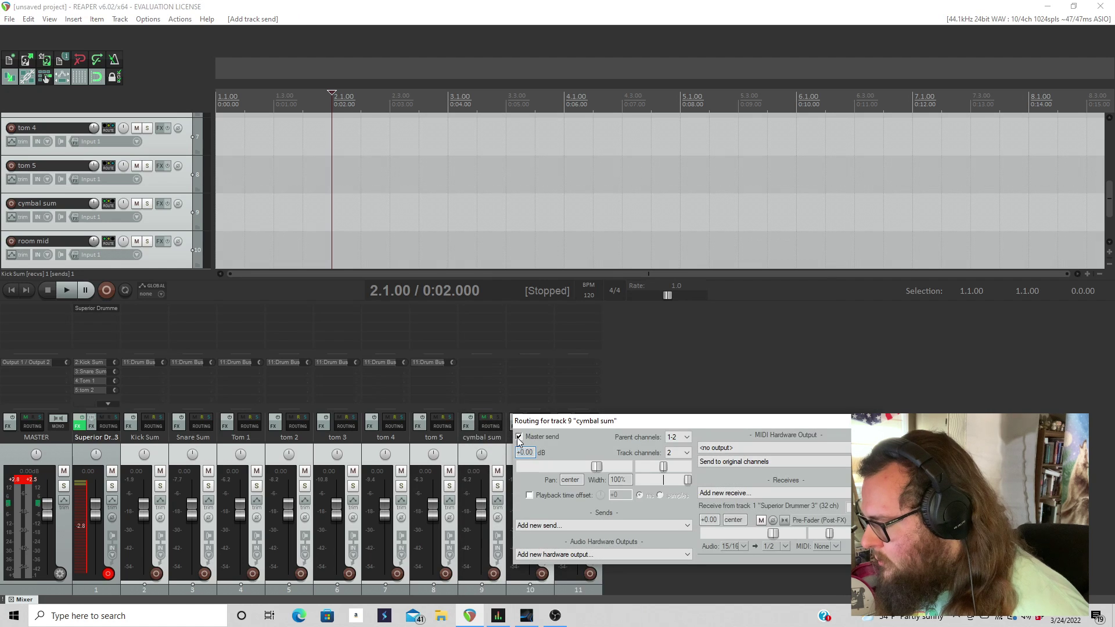
left_click(518, 437)
left_click(535, 526)
left_click(535, 615)
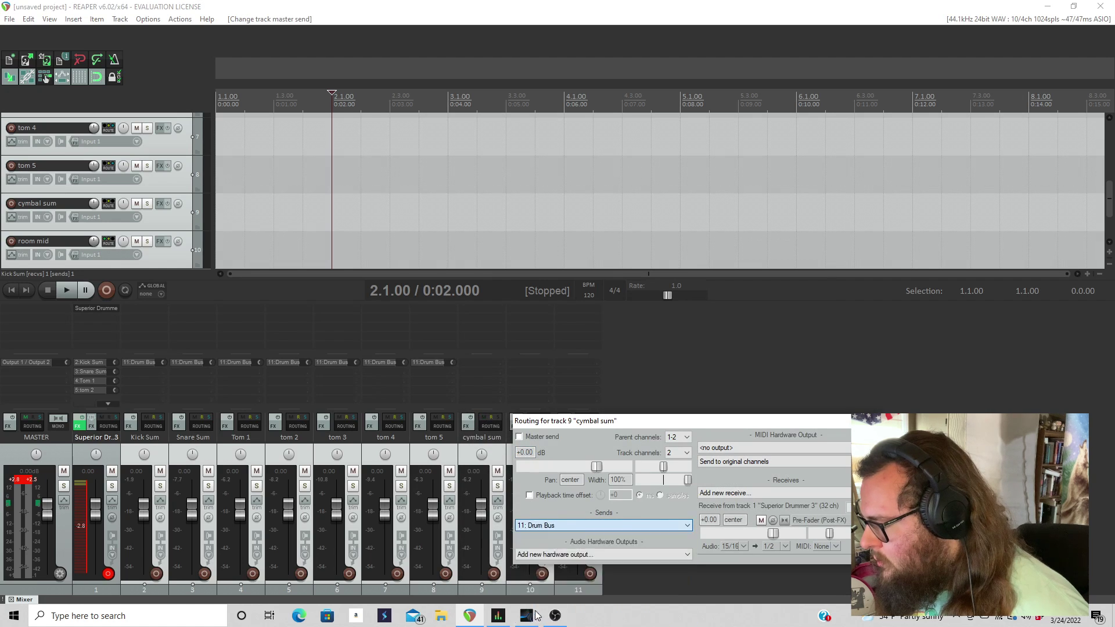
left_click(872, 398)
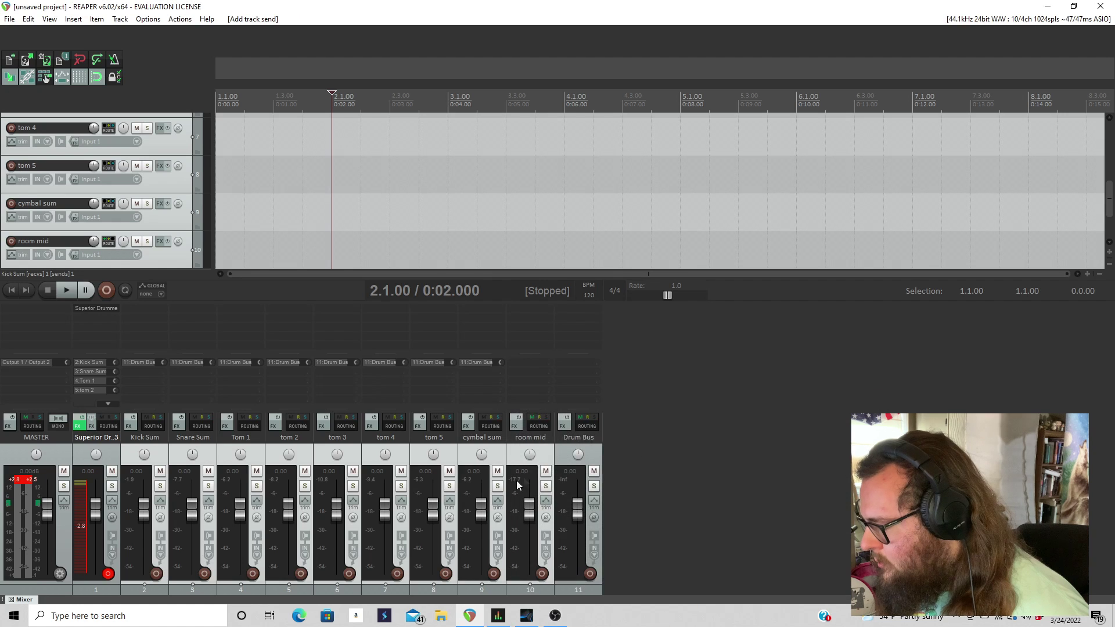
left_click(540, 426)
left_click(568, 444)
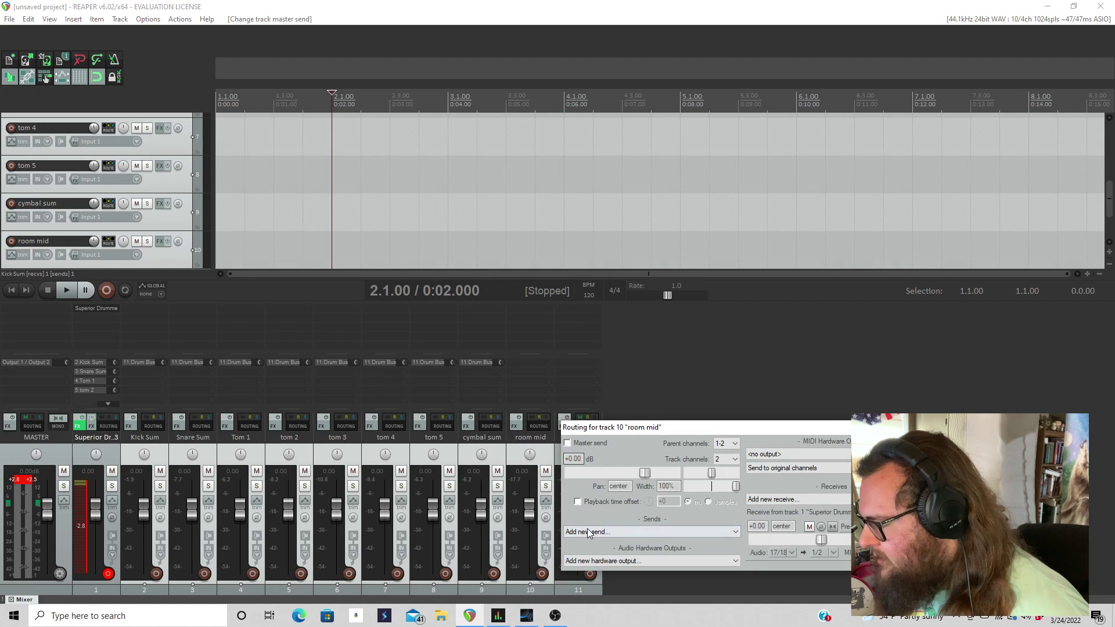
left_click(589, 532)
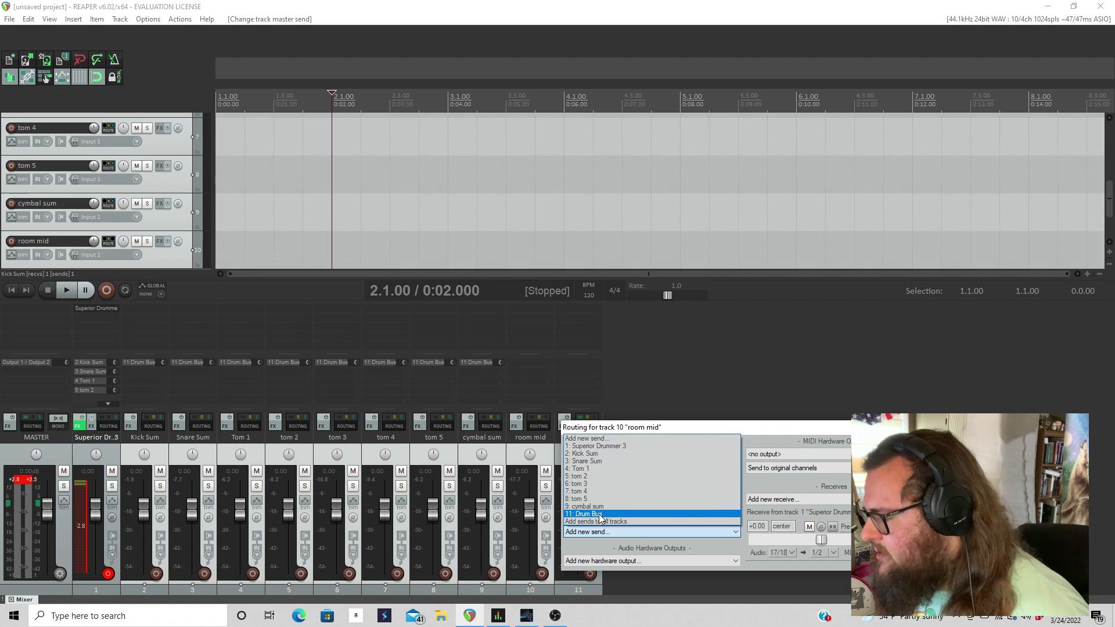
left_click(600, 514)
left_click(921, 397)
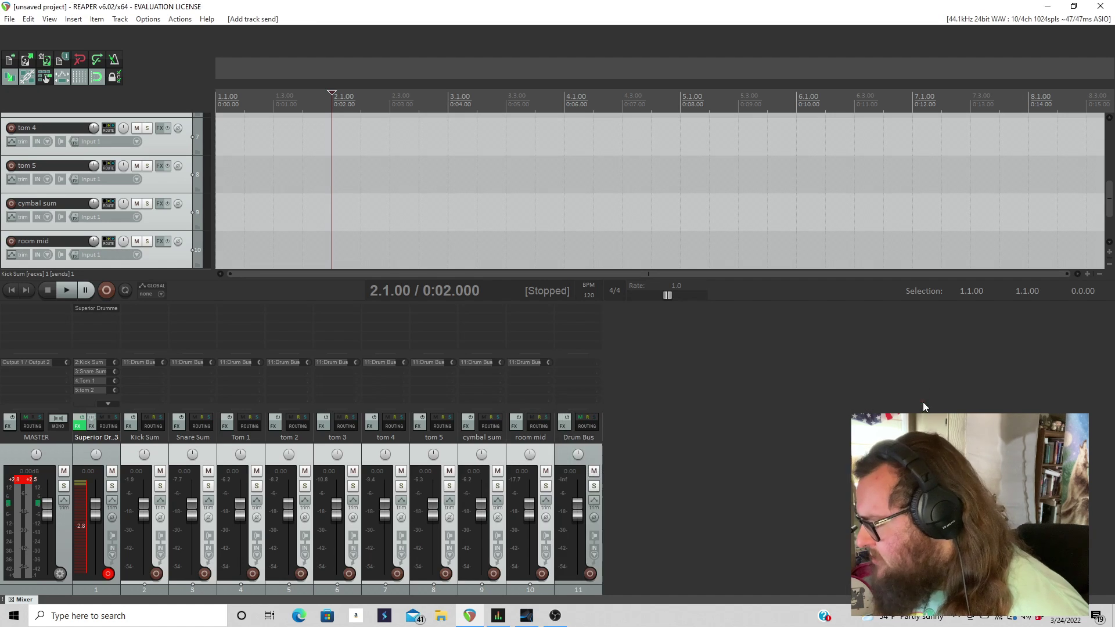
Play from the project start and mute then unmute Drum Bus to confirm all drums pass through it.
left_click(597, 458)
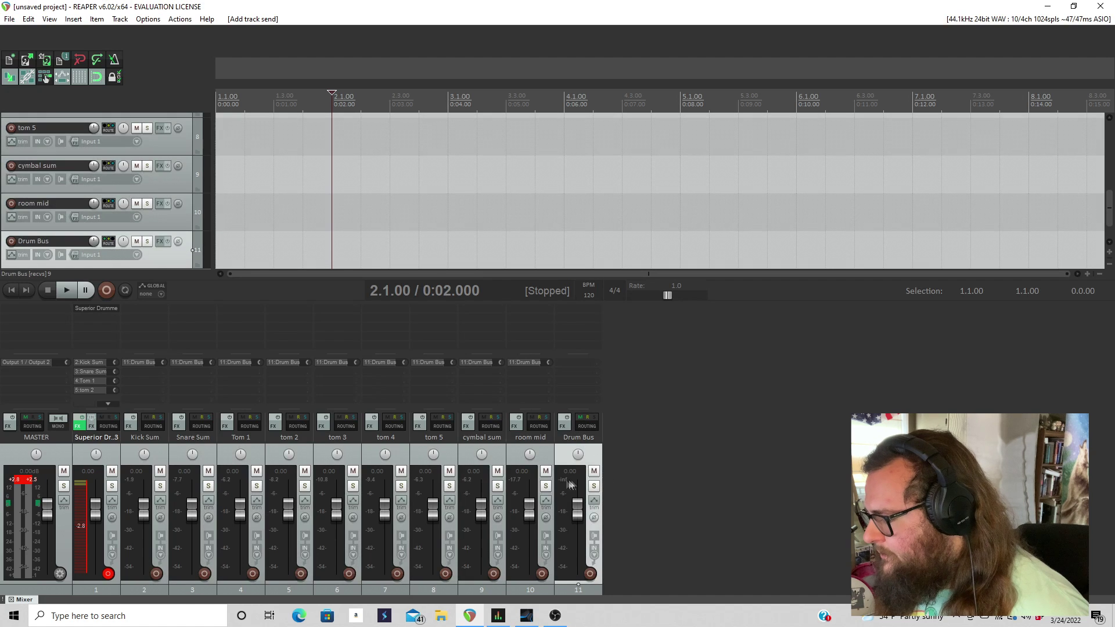
key("Home")
key("space")
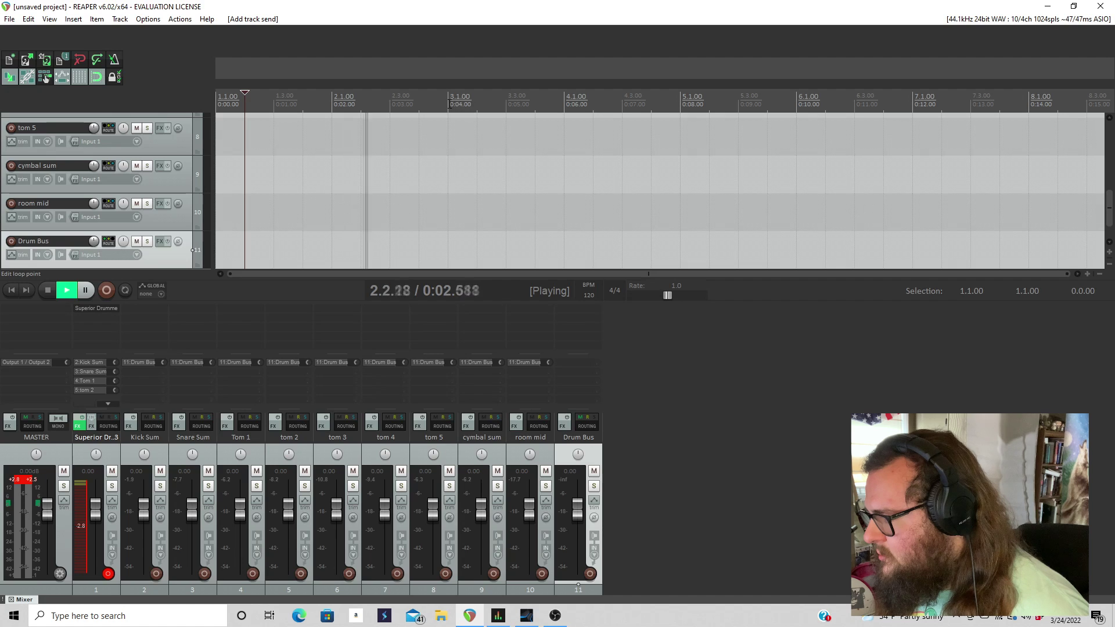
left_click(593, 471)
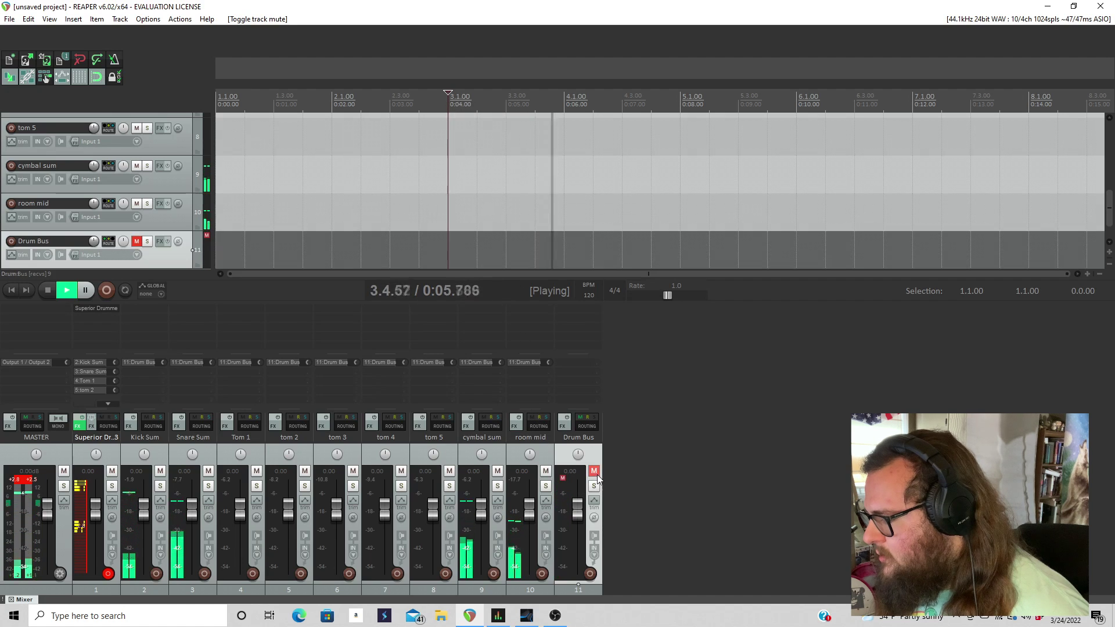
left_click(594, 471)
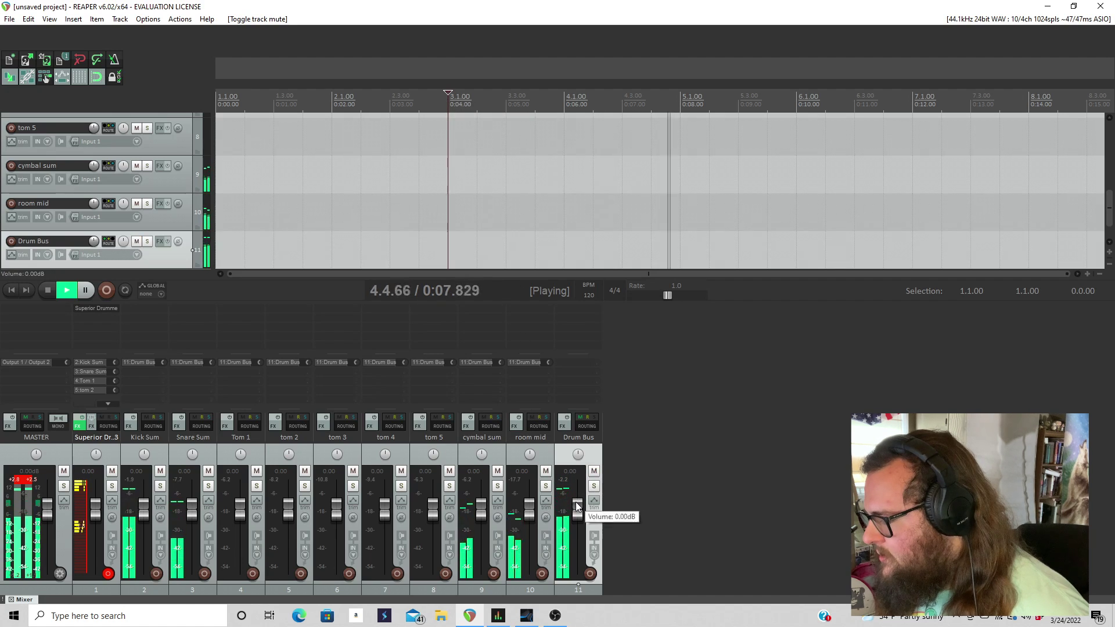
Test faders, undo the changes, set Drum Bus to -2.36 dB, and solo then unsolo Kick Sum.
mouse_move(577, 511)
left_mouse_down()
mouse_move(576, 536)
mouse_move(577, 497)
mouse_move(578, 521)
mouse_move(578, 507)
left_mouse_up()
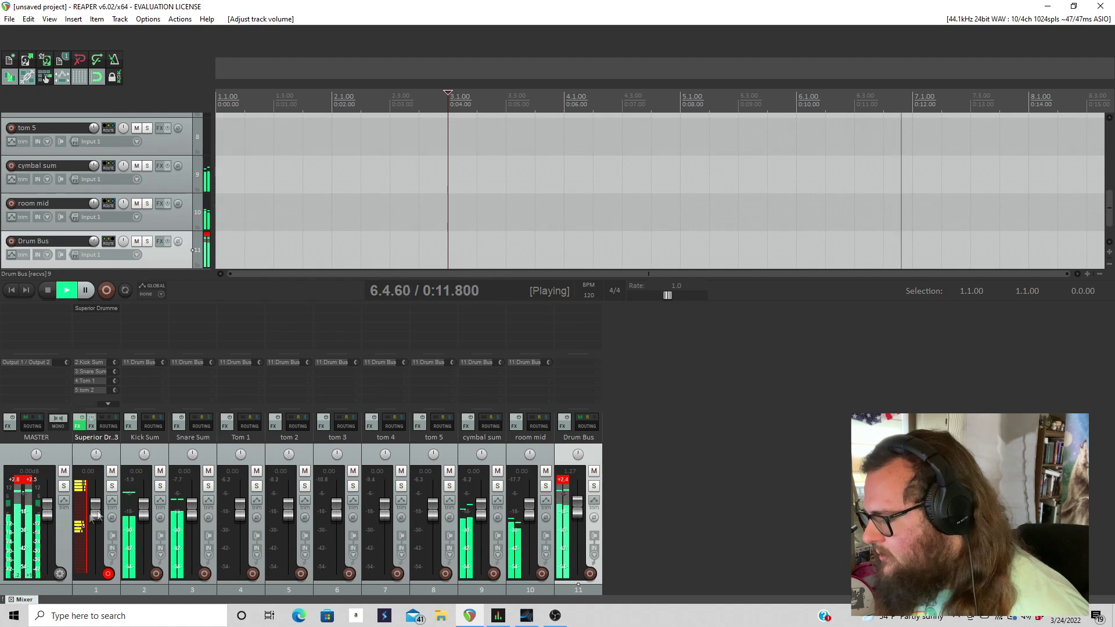
left_click_drag(145, 513, 145, 574)
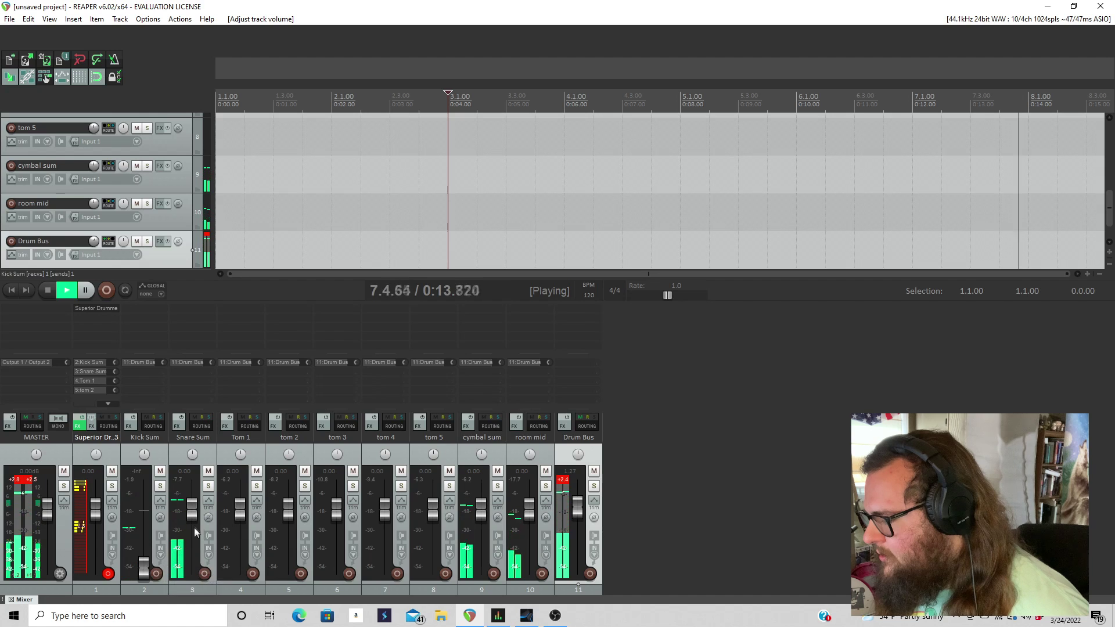
left_click_drag(191, 508, 194, 578)
left_click_drag(529, 511, 516, 568)
key("ctrl+z")
key("ctrl+z")
key("ctrl+z")
key("ctrl+z")
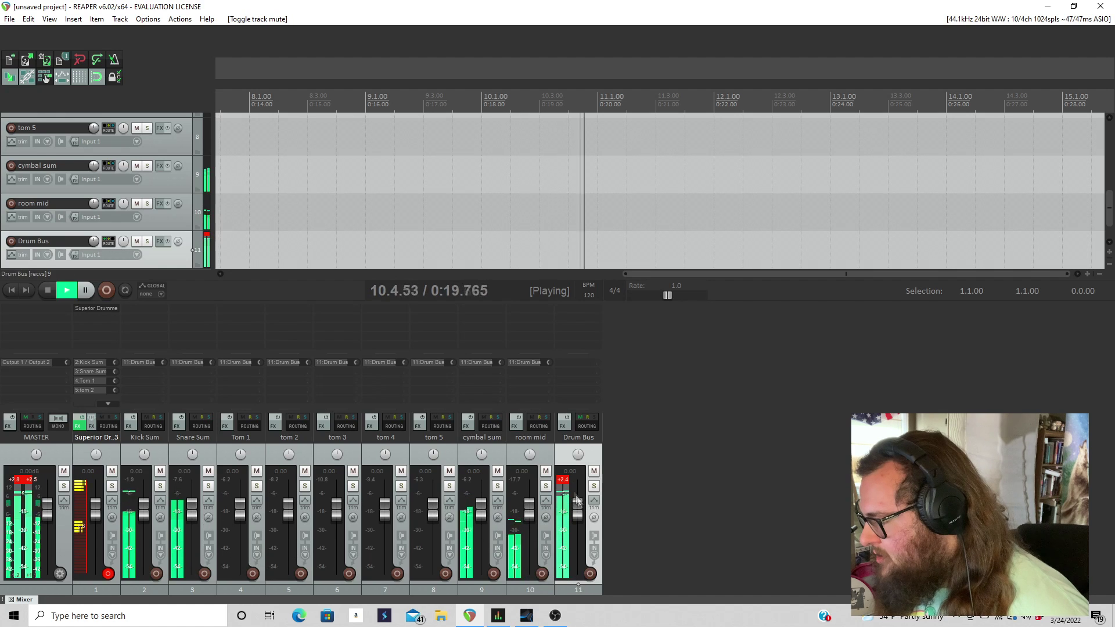
left_click_drag(582, 519, 582, 522)
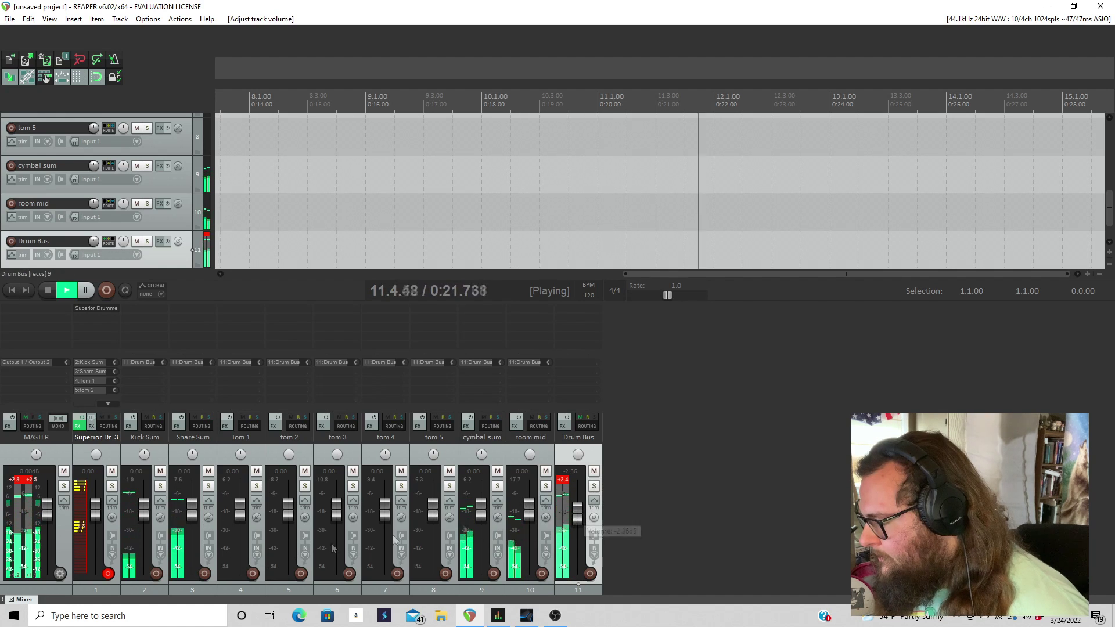
left_click(160, 486)
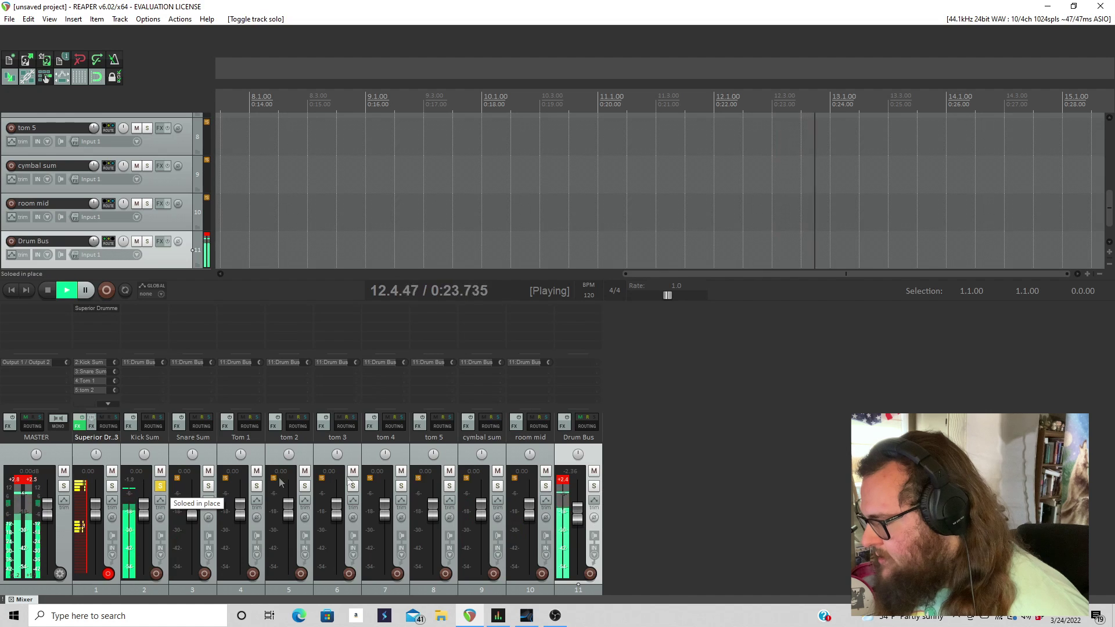
left_click(160, 486)
key("space")
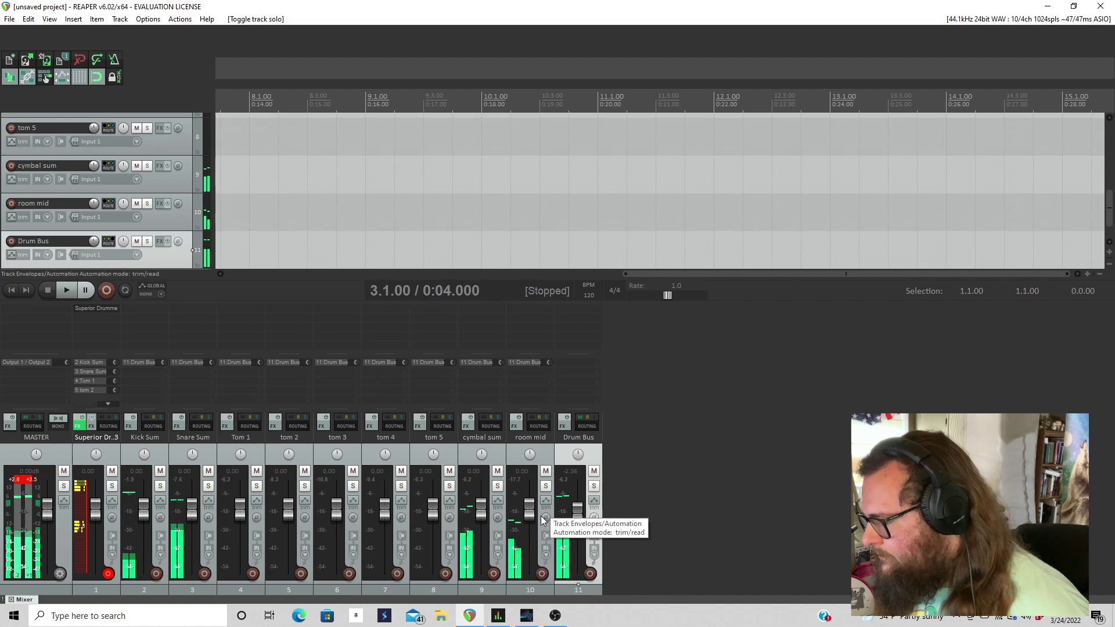